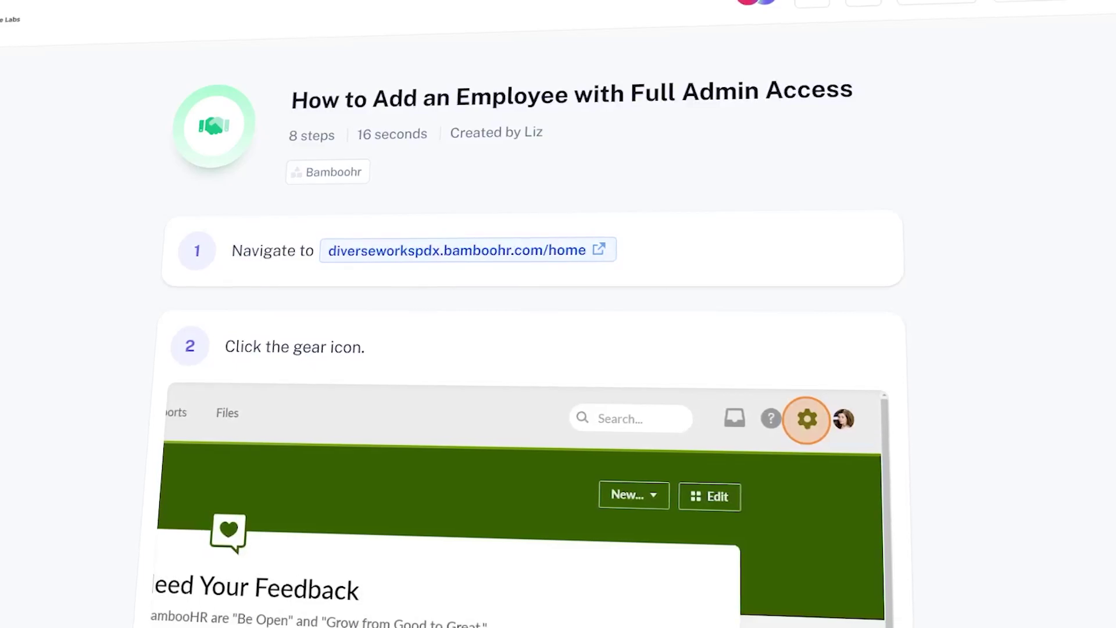
Step: Look through the guide on adding an employee with full admin access and the BambooHR/Indeed SOP for Managers
{"action": "scroll", "coordinate": [523, 349], "scroll_direction": "down", "scroll_amount": 4}
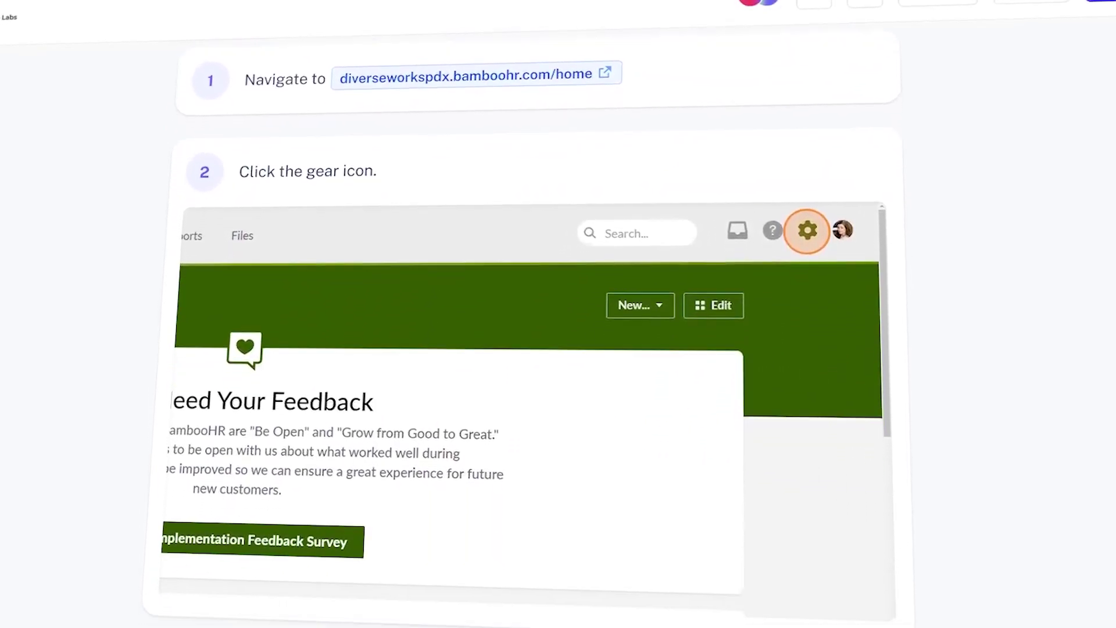
{"action": "scroll", "coordinate": [523, 349], "scroll_direction": "down", "scroll_amount": 3}
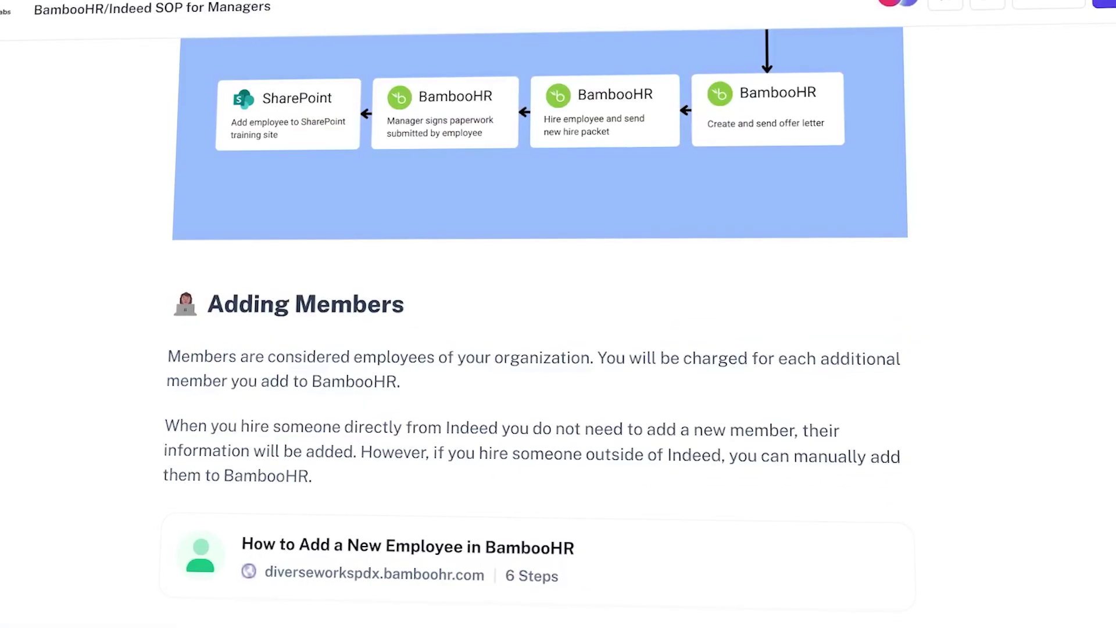
{"action": "scroll", "coordinate": [523, 348], "scroll_direction": "down", "scroll_amount": 1}
{"action": "scroll", "coordinate": [541, 314], "scroll_direction": "down", "scroll_amount": 4}
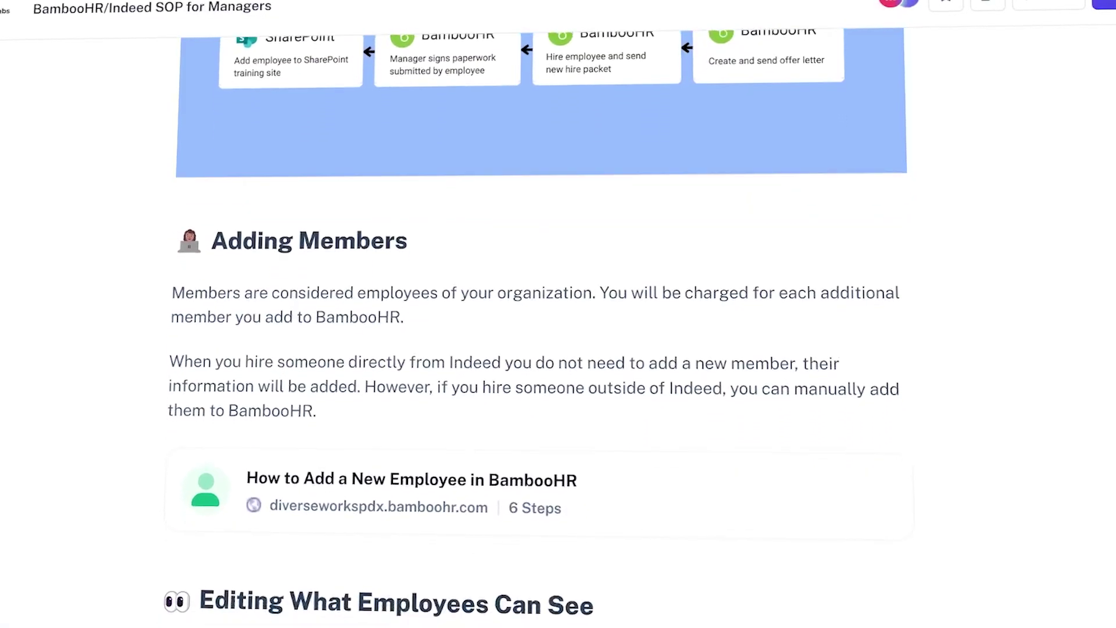
{"action": "scroll", "coordinate": [411, 307], "scroll_direction": "down", "scroll_amount": 1}
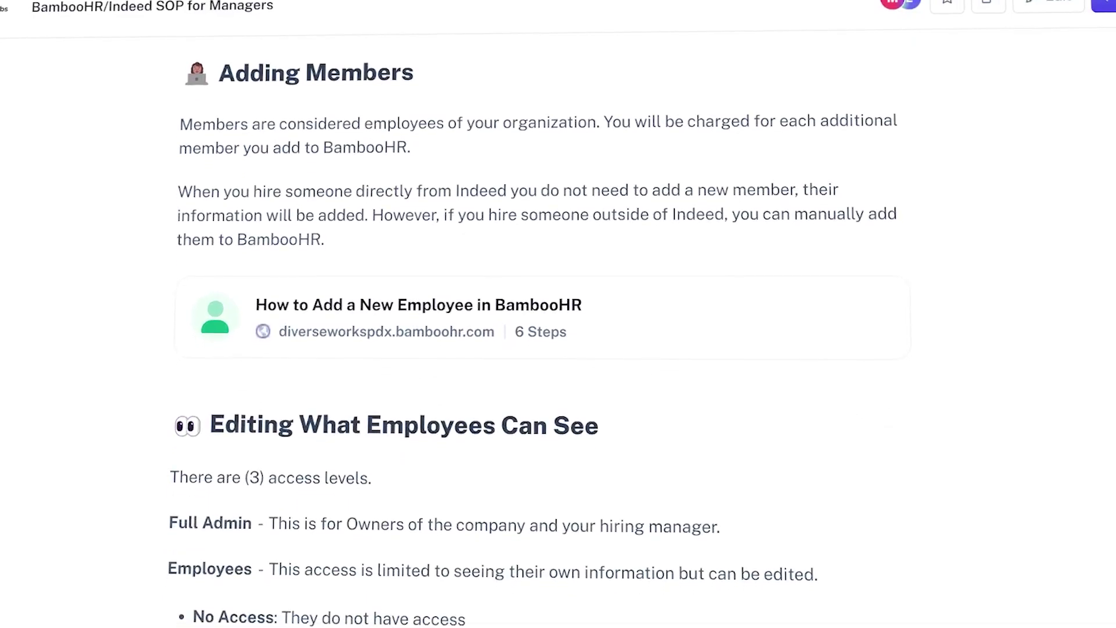
Step: Open the embedded How to Add a New Employee in BambooHR guide and read through its illustrated steps
{"action": "left_click", "coordinate": [412, 307]}
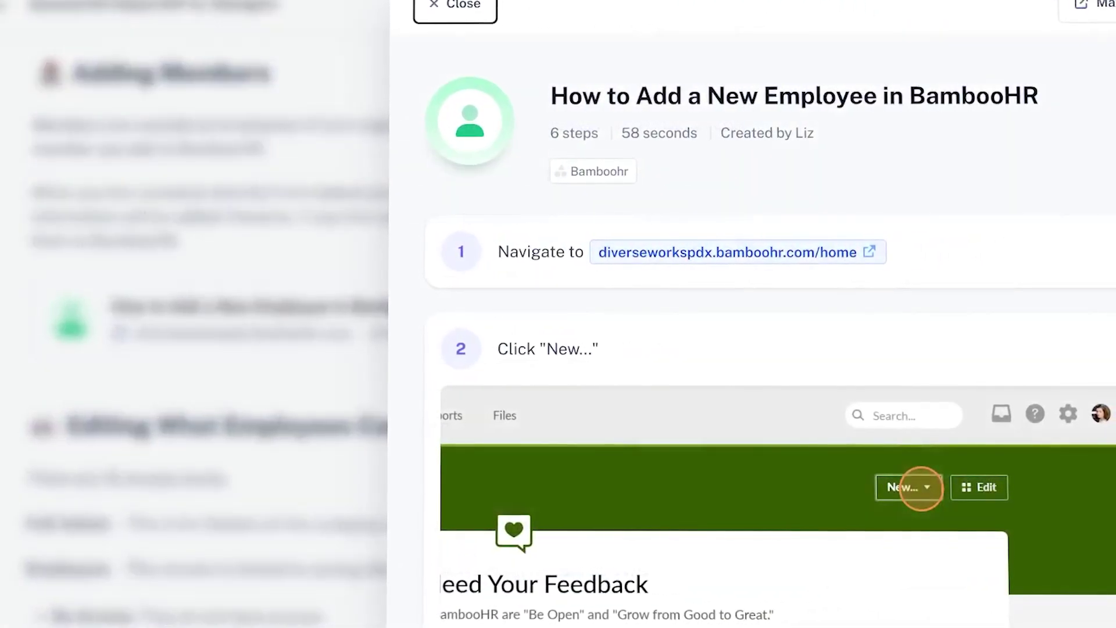
{"action": "scroll", "coordinate": [756, 314], "scroll_direction": "down", "scroll_amount": 2}
{"action": "scroll", "coordinate": [756, 314], "scroll_direction": "down", "scroll_amount": 5}
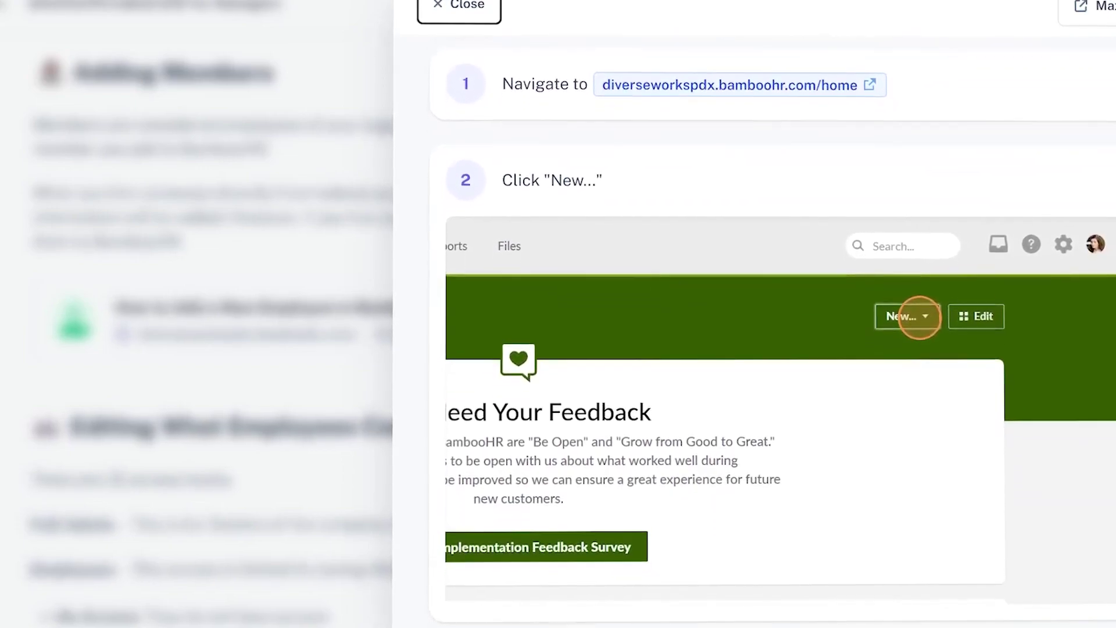
{"action": "scroll", "coordinate": [756, 314], "scroll_direction": "down", "scroll_amount": 4}
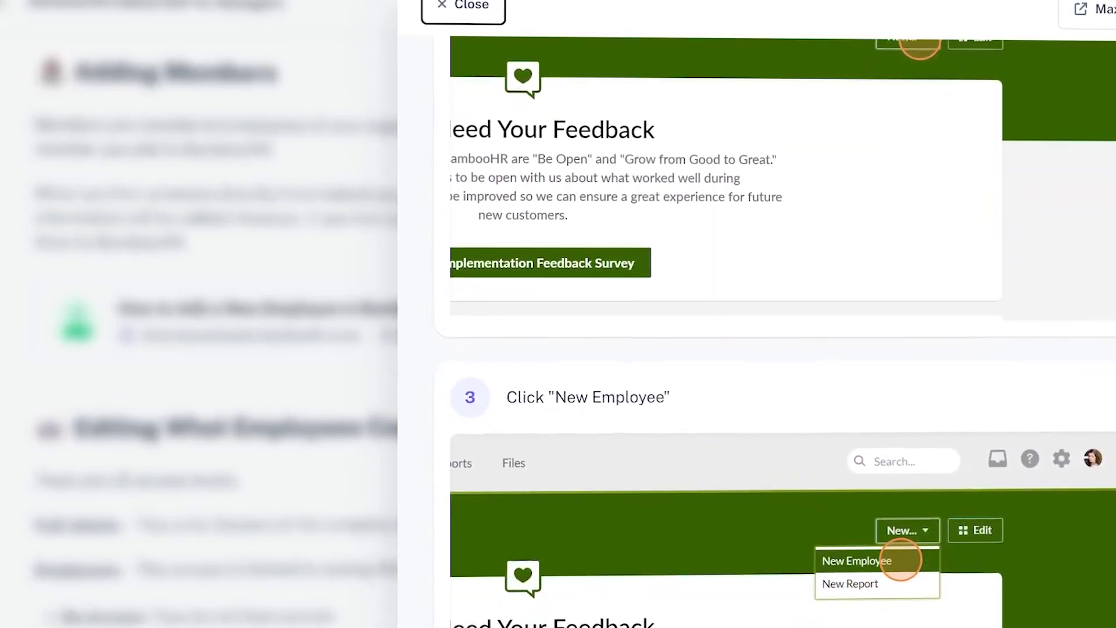
{"action": "scroll", "coordinate": [755, 314], "scroll_direction": "down", "scroll_amount": 4}
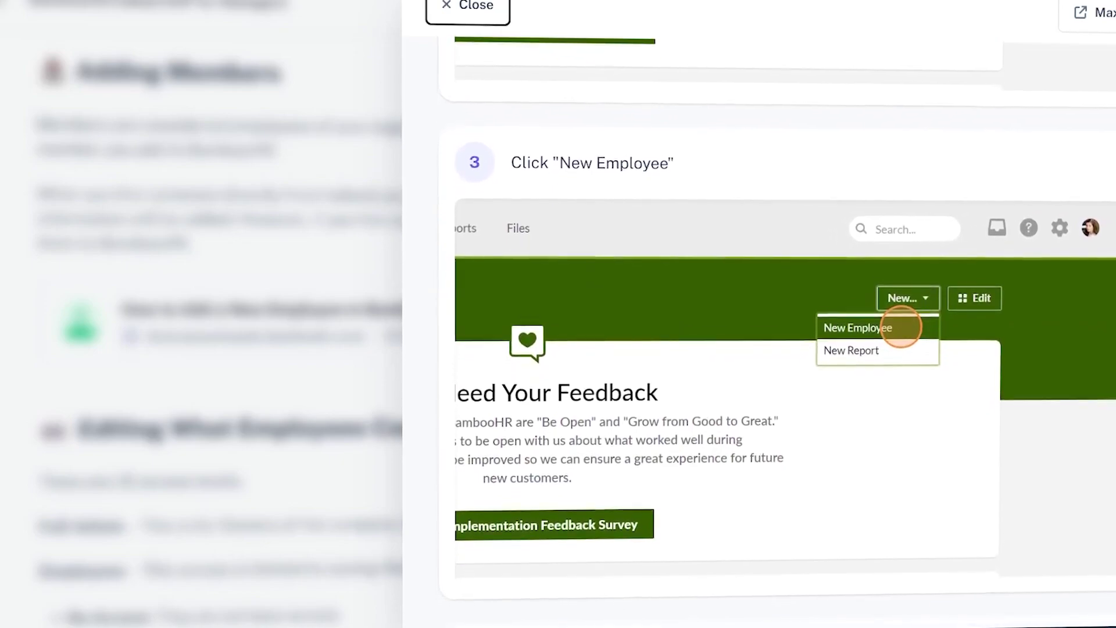
{"action": "scroll", "coordinate": [756, 313], "scroll_direction": "down", "scroll_amount": 2}
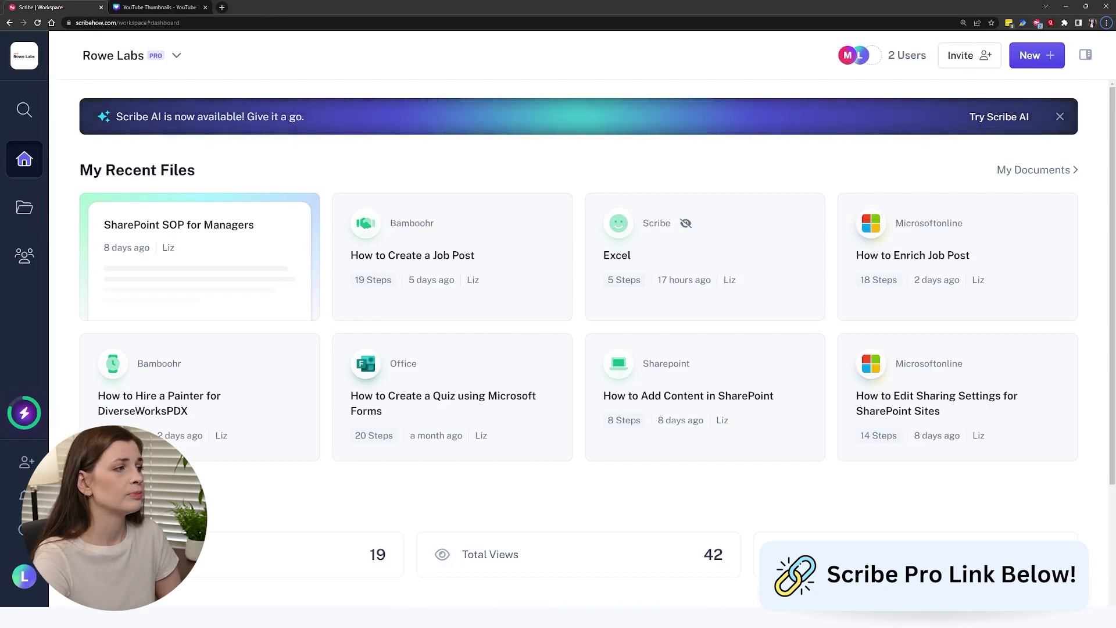
Step: View the workspace's shared documents and team members, and return to the home dashboard
{"action": "left_click", "coordinate": [28, 207]}
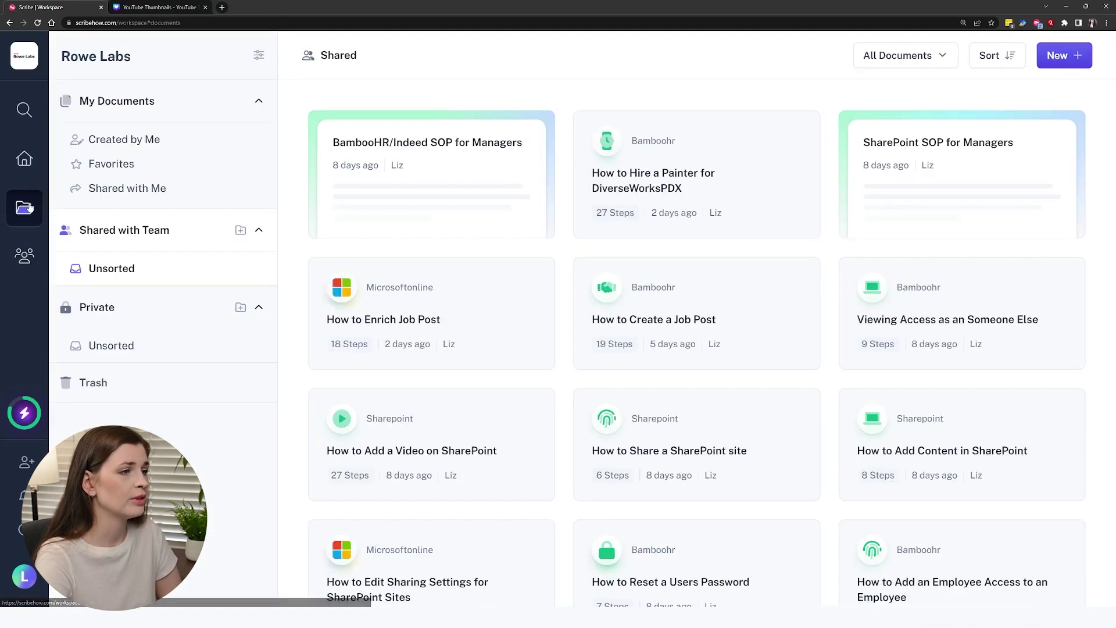
{"action": "left_click", "coordinate": [24, 160]}
{"action": "left_click", "coordinate": [850, 60]}
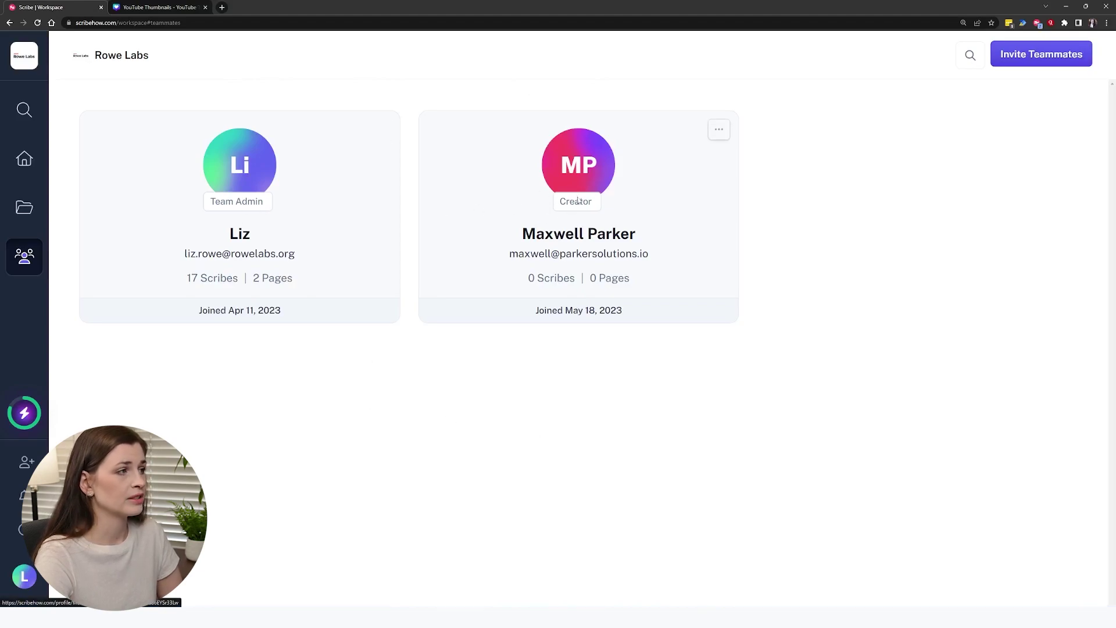
{"action": "left_click", "coordinate": [24, 159]}
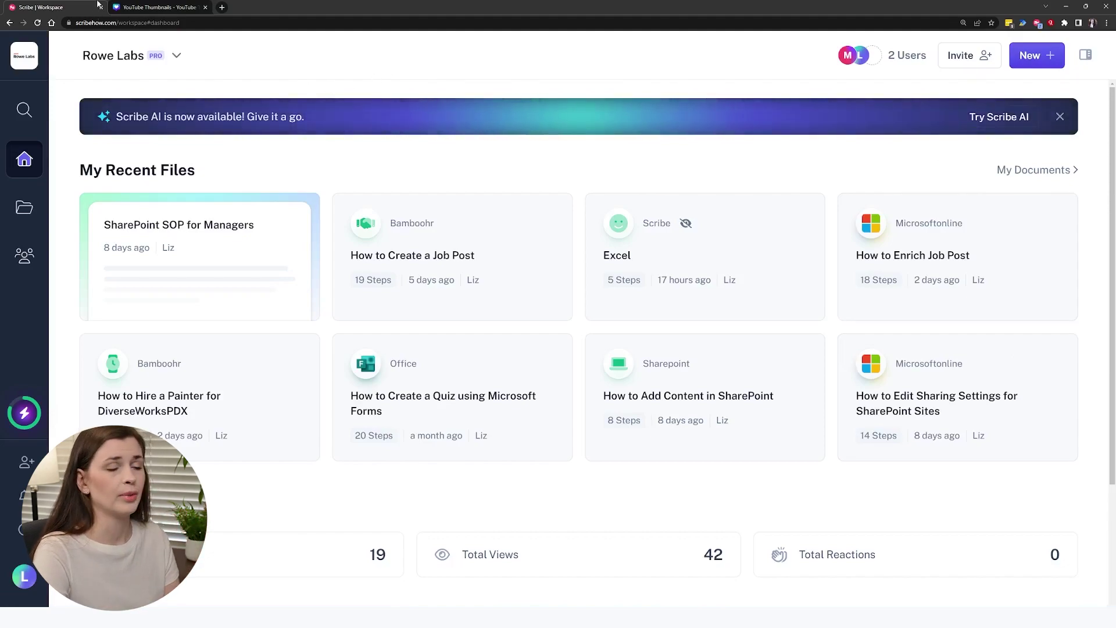
Step: Switch to the YouTube Thumbnails design in Canva and start a Scribe capture
{"action": "left_click", "coordinate": [163, 7]}
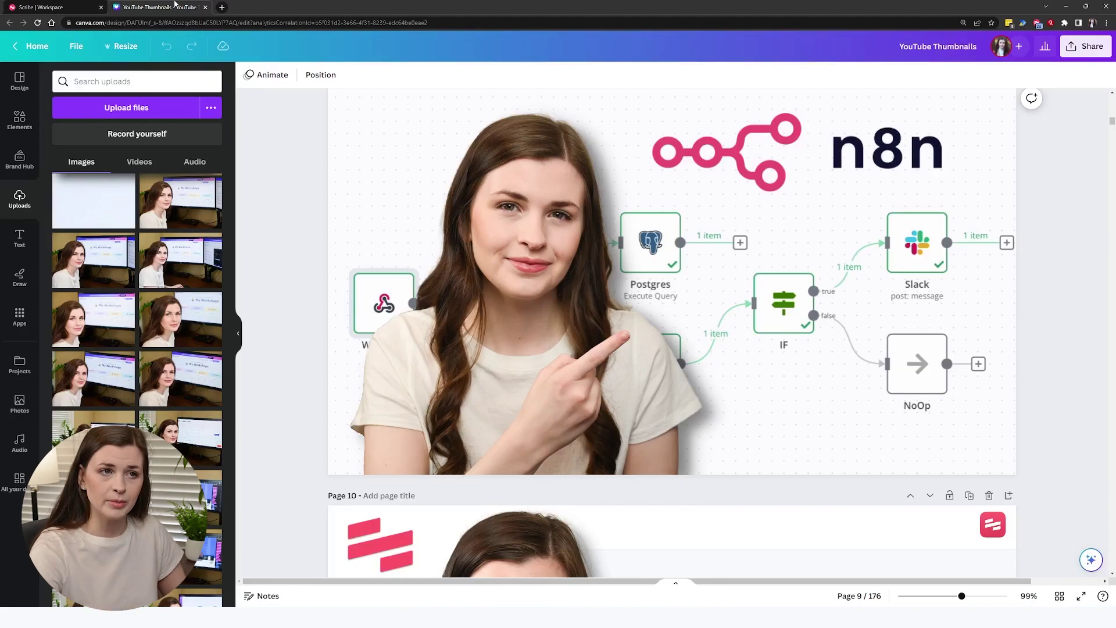
{"action": "left_click", "coordinate": [1037, 23]}
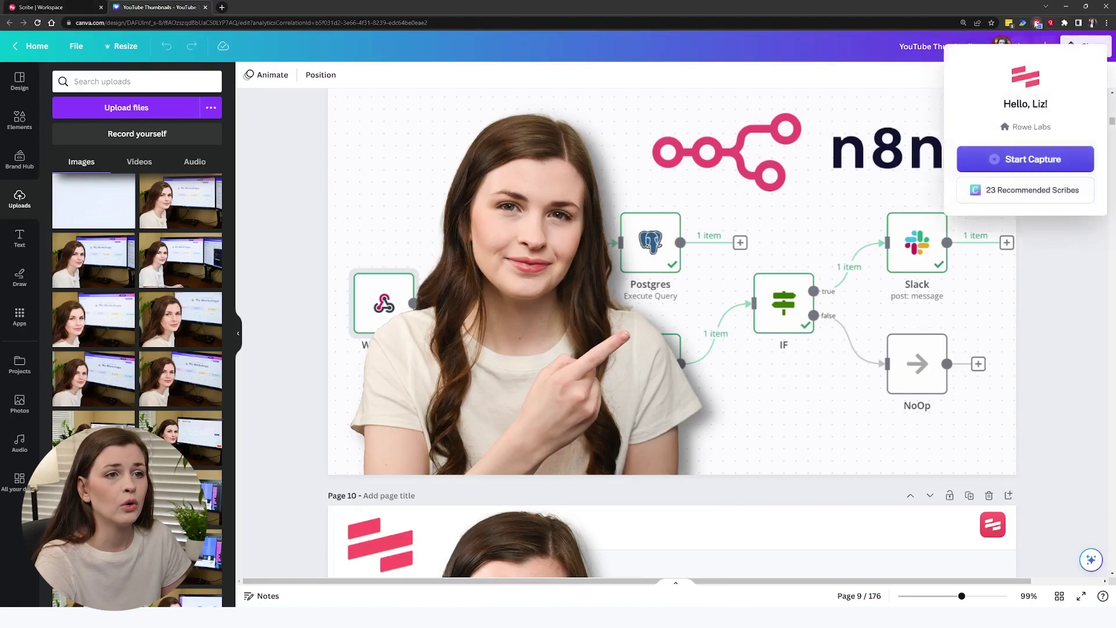
{"action": "left_click", "coordinate": [1032, 161]}
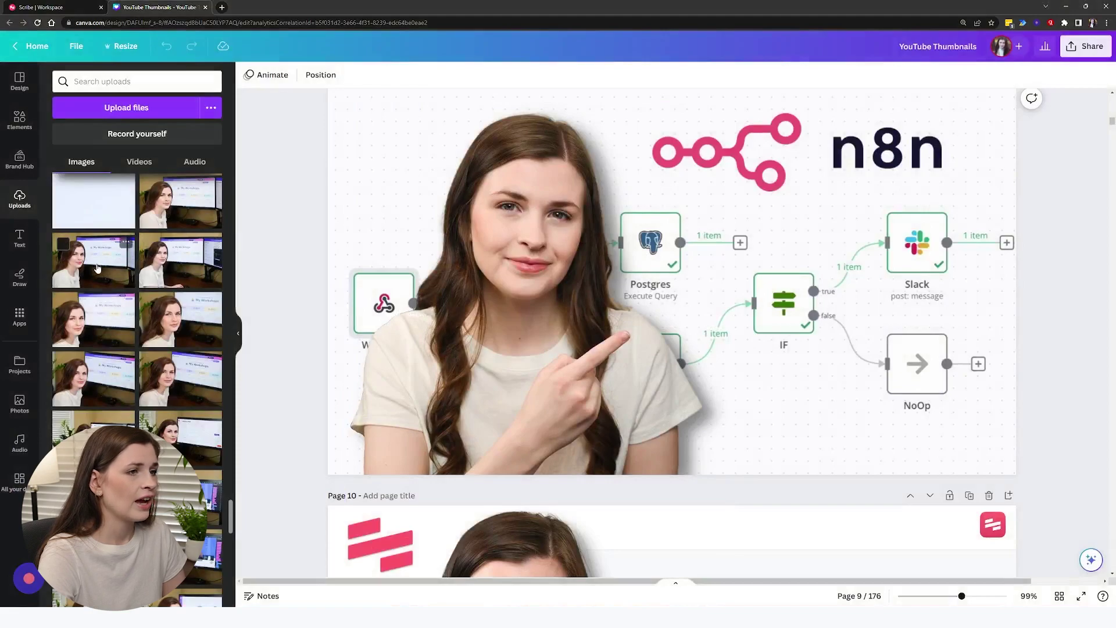
Step: Duplicate page 9 and delete the portrait, workflow image and n8n logo from the copy
{"action": "scroll", "coordinate": [979, 175], "scroll_direction": "up", "scroll_amount": 2}
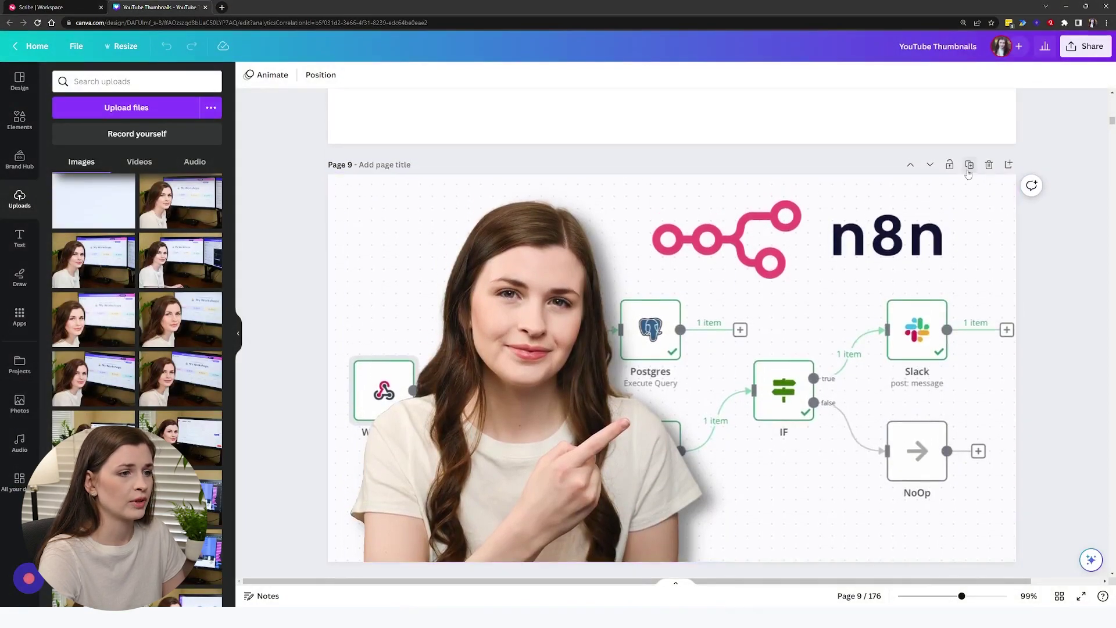
{"action": "left_click", "coordinate": [969, 165]}
{"action": "scroll", "coordinate": [646, 277], "scroll_direction": "down", "scroll_amount": 2}
{"action": "left_click", "coordinate": [646, 277]}
{"action": "key", "text": "Delete"}
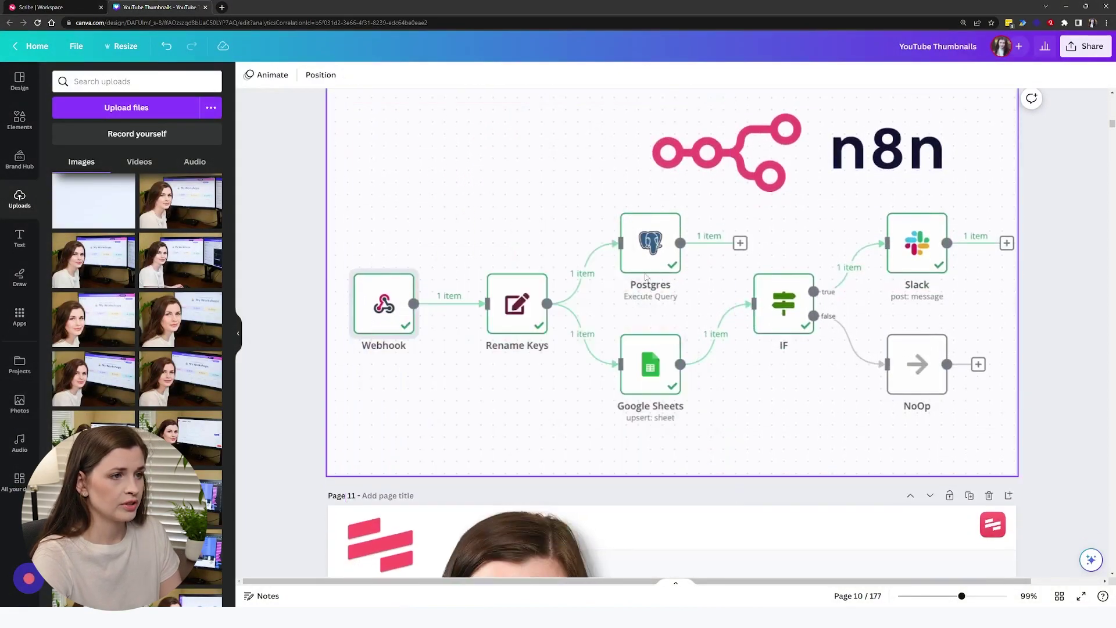
{"action": "left_click", "coordinate": [646, 278]}
{"action": "key", "text": "Delete"}
{"action": "left_click", "coordinate": [668, 154]}
{"action": "key", "text": "Delete"}
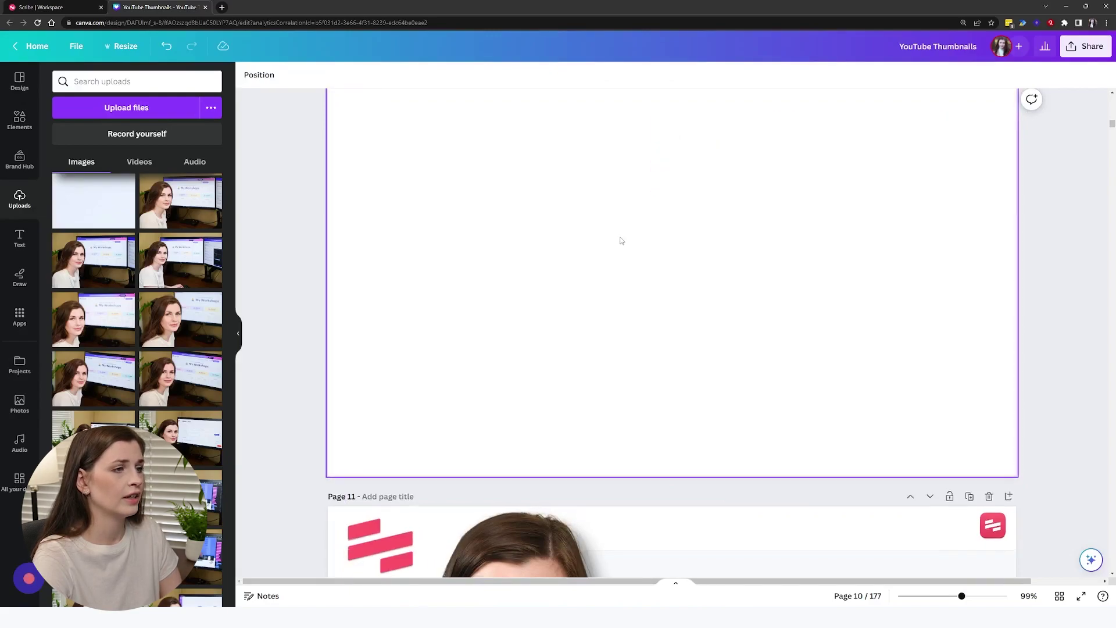
Step: Add the uploaded photo of the woman beside her monitor to the blank page 10 and remove its background
{"action": "scroll", "coordinate": [621, 240], "scroll_direction": "up", "scroll_amount": 2}
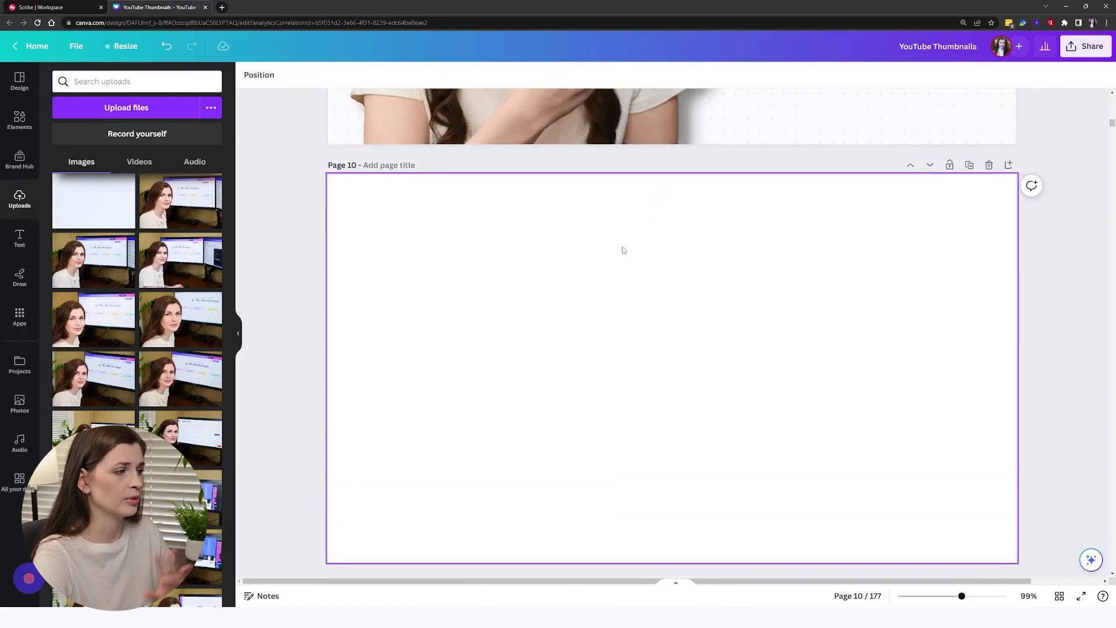
{"action": "left_click", "coordinate": [114, 248]}
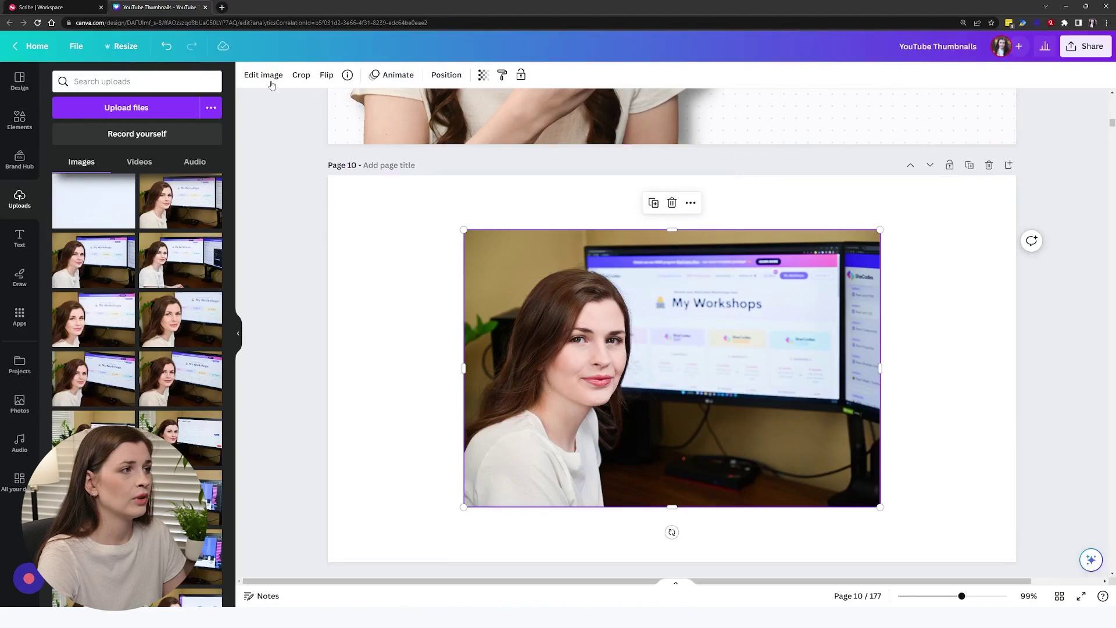
{"action": "left_click", "coordinate": [270, 83]}
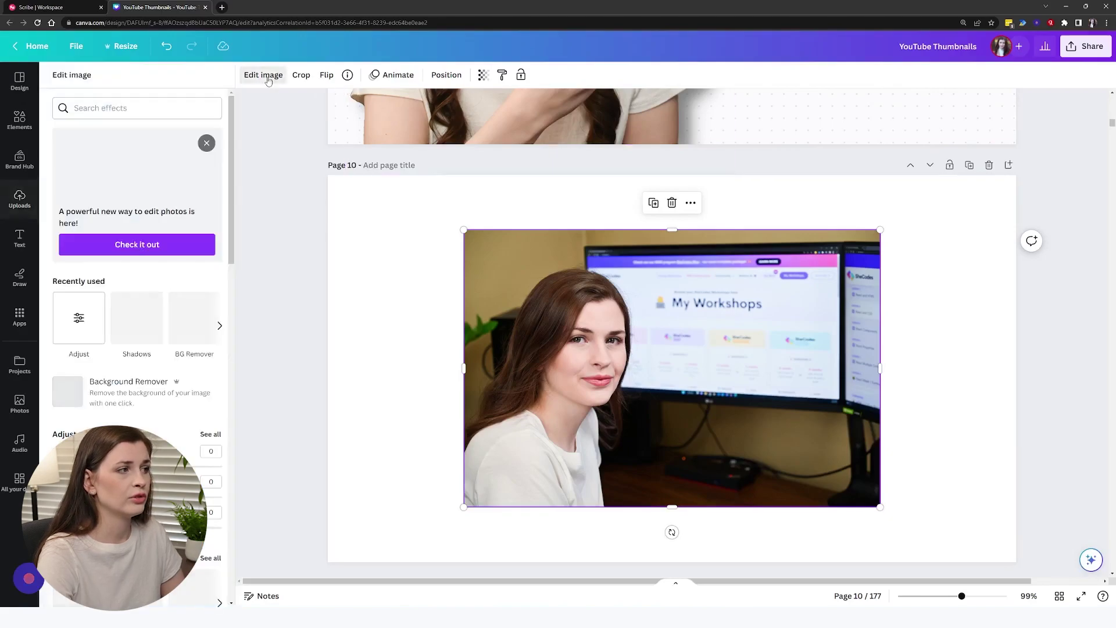
{"action": "left_click", "coordinate": [140, 395]}
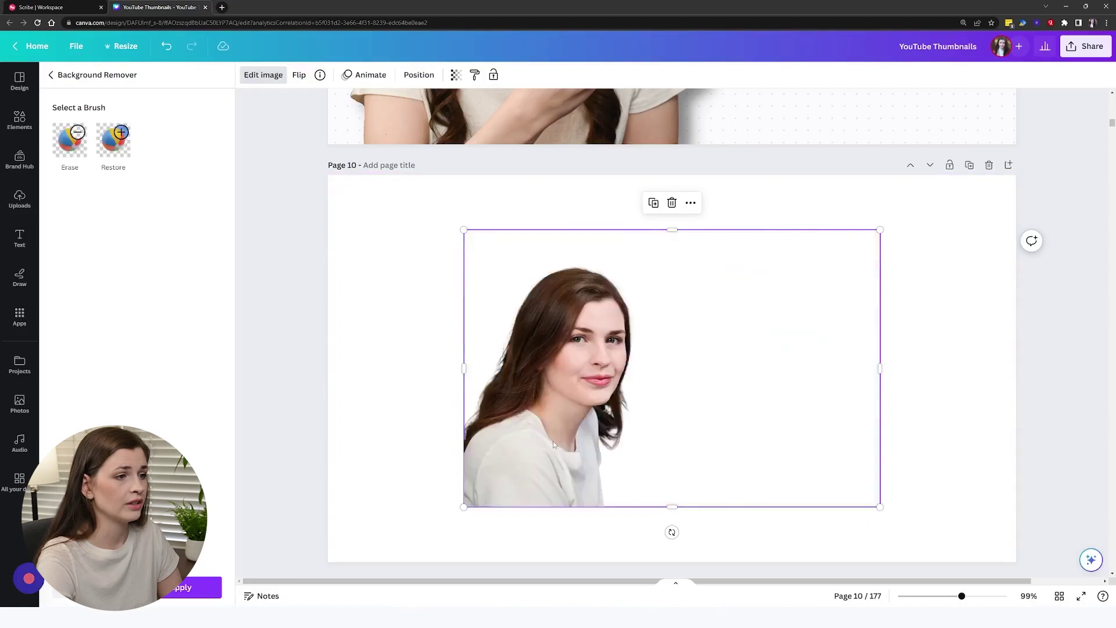
{"action": "left_click", "coordinate": [199, 591]}
{"action": "left_click", "coordinate": [406, 369]}
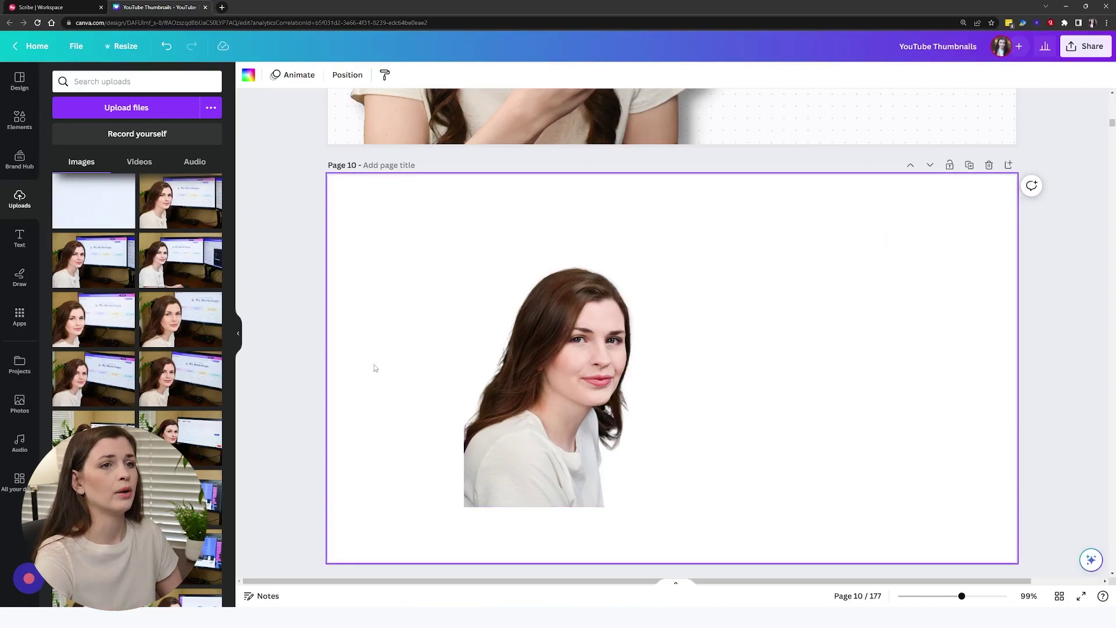
Step: Finish the Scribe capture and review the opening steps of the generated How to Remove Image Background in Canva guide
{"action": "left_click", "coordinate": [1036, 24]}
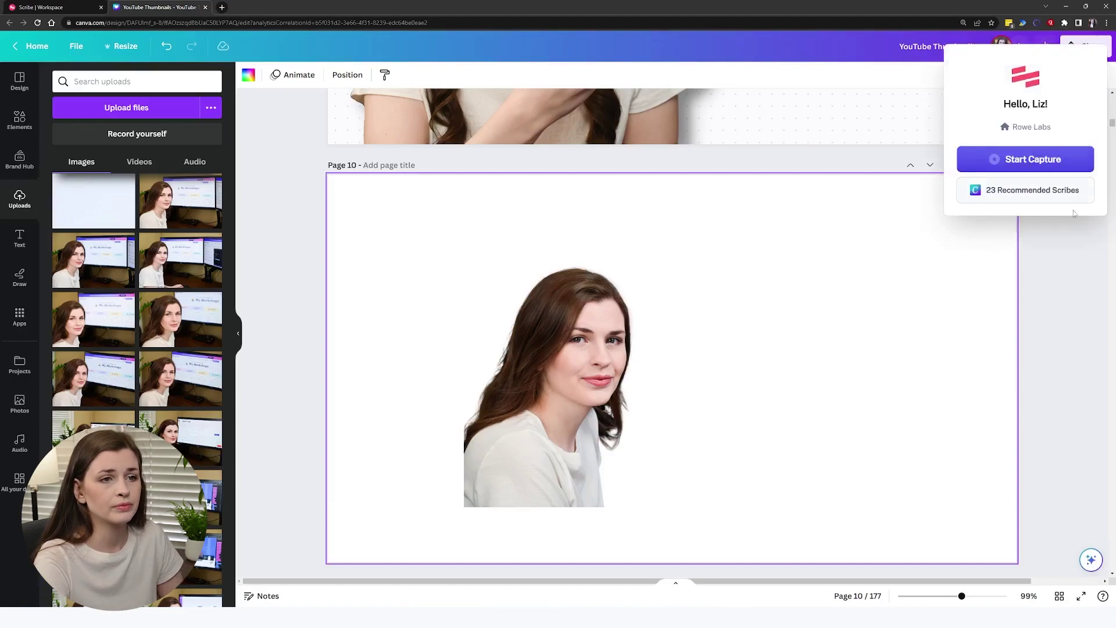
{"action": "left_click", "coordinate": [998, 192]}
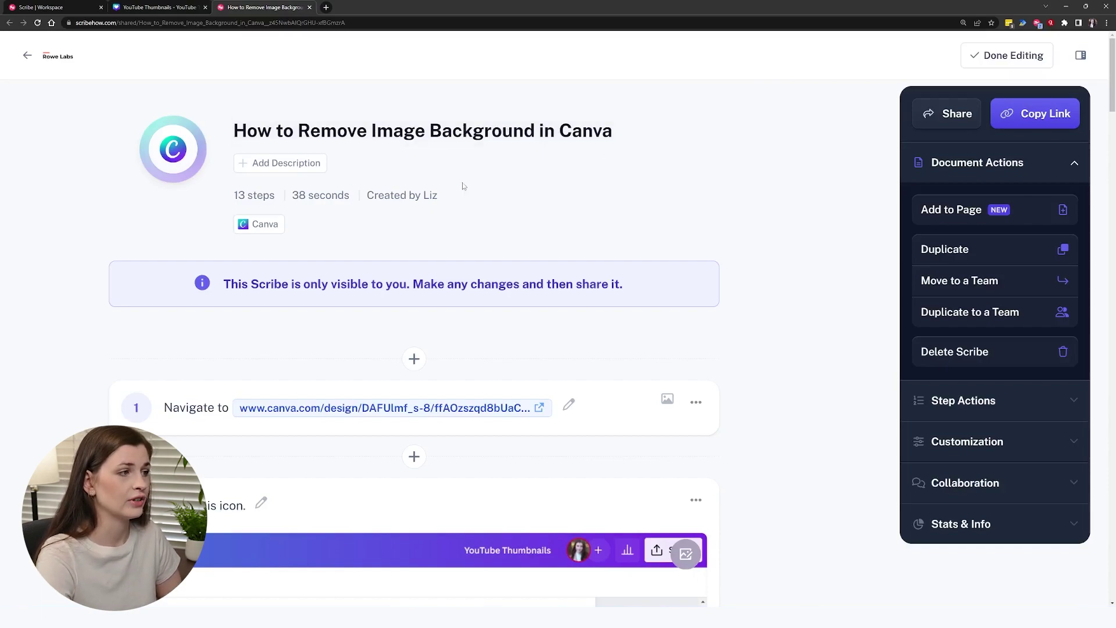
{"action": "scroll", "coordinate": [464, 186], "scroll_direction": "down", "scroll_amount": 3}
{"action": "scroll", "coordinate": [308, 247], "scroll_direction": "down", "scroll_amount": 2}
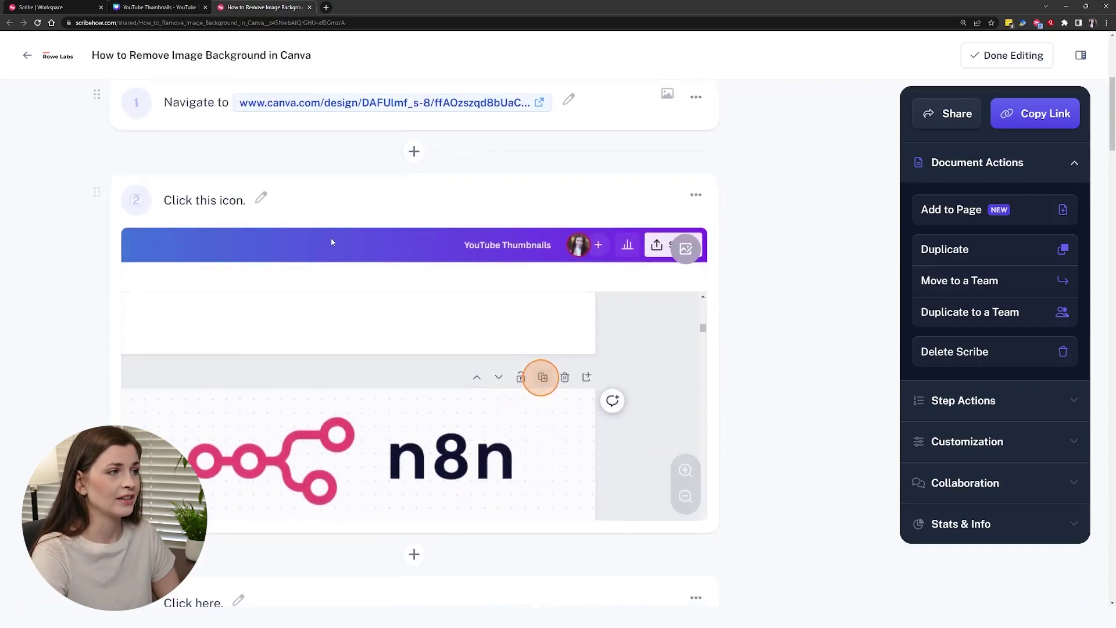
{"action": "scroll", "coordinate": [256, 153], "scroll_direction": "down", "scroll_amount": 2}
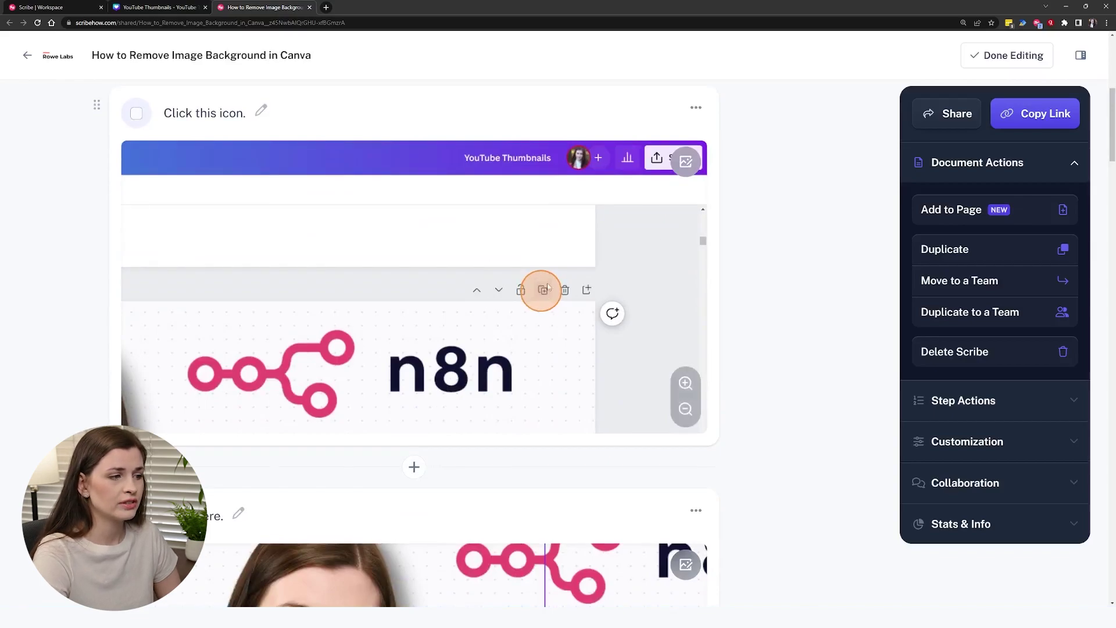
{"action": "scroll", "coordinate": [547, 287], "scroll_direction": "down", "scroll_amount": 7}
{"action": "scroll", "coordinate": [328, 295], "scroll_direction": "down", "scroll_amount": 13}
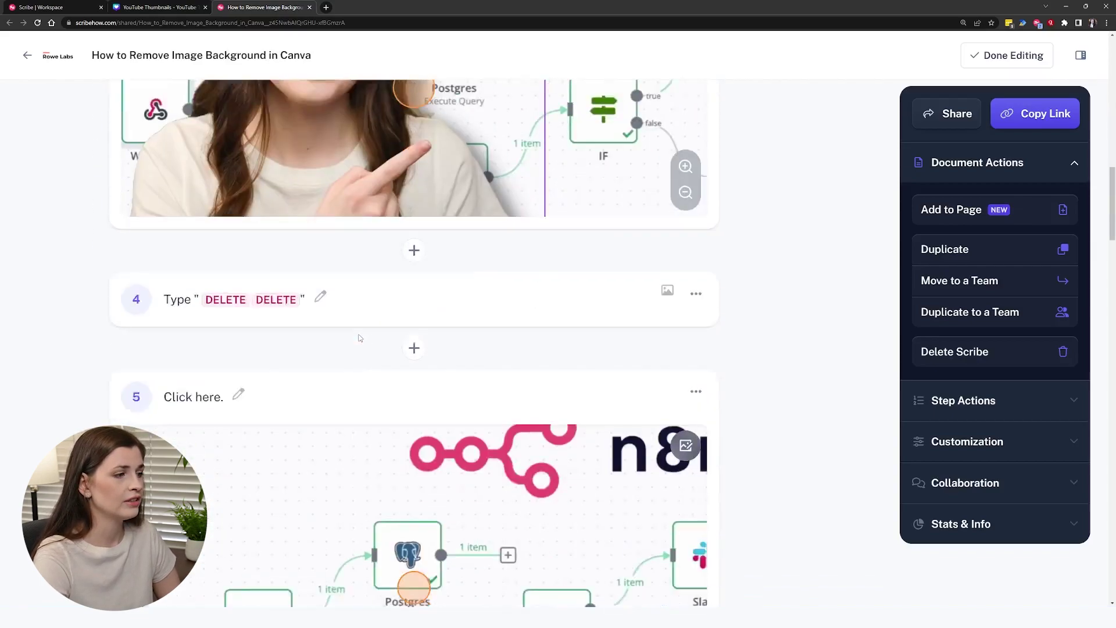
{"action": "scroll", "coordinate": [441, 357], "scroll_direction": "down", "scroll_amount": 13}
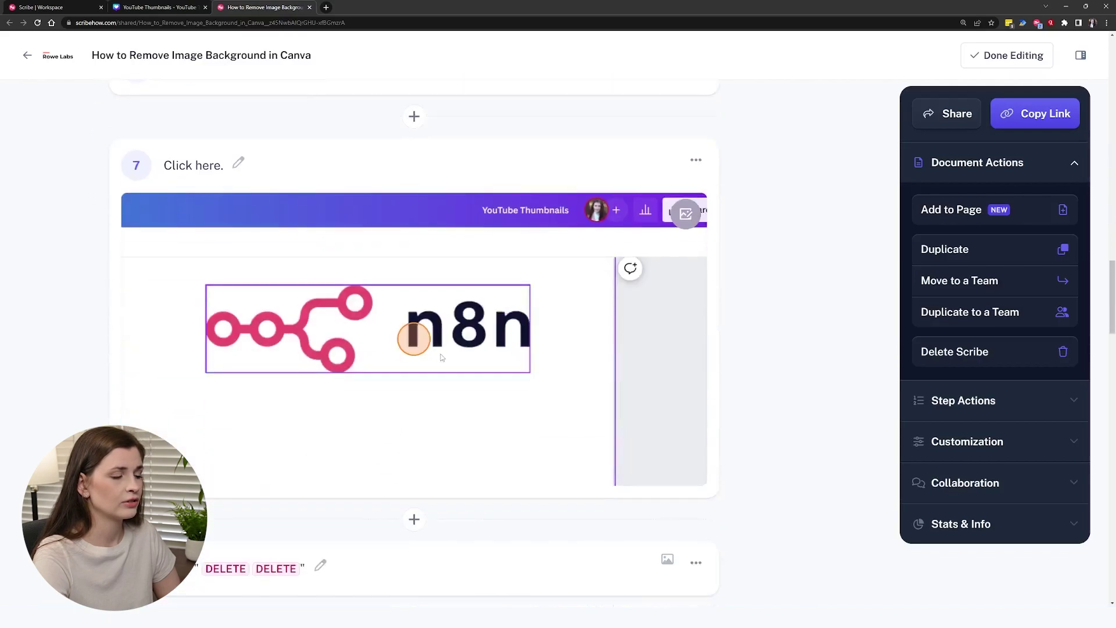
Step: Permanently delete step 8, the DELETE DELETE typing step, from the guide
{"action": "scroll", "coordinate": [597, 367], "scroll_direction": "up", "scroll_amount": 4}
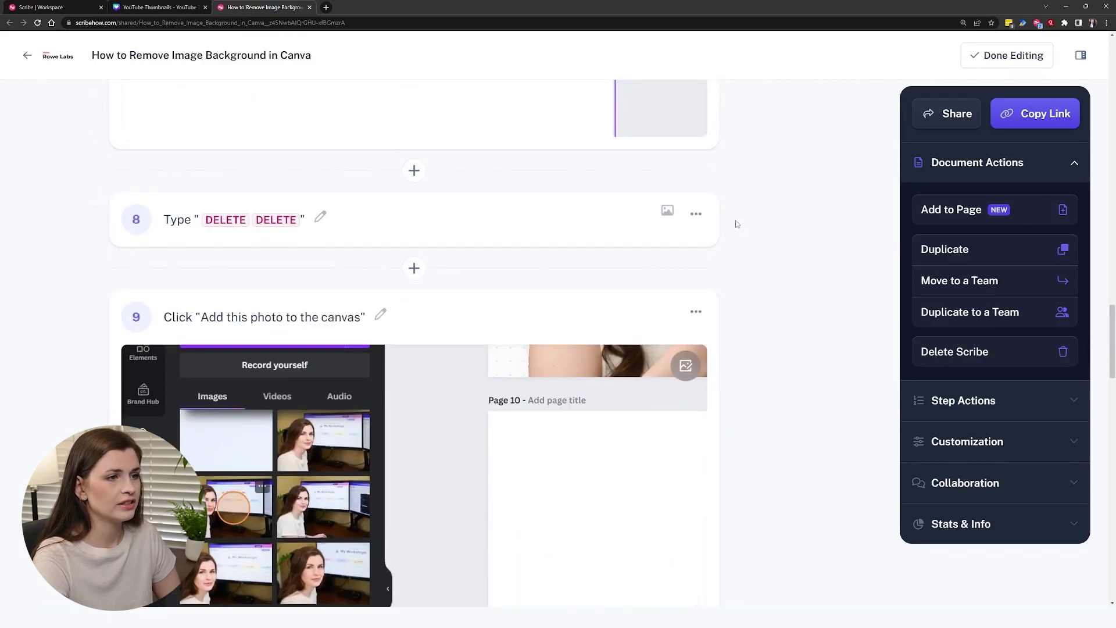
{"action": "left_click", "coordinate": [696, 213]}
{"action": "left_click", "coordinate": [723, 246]}
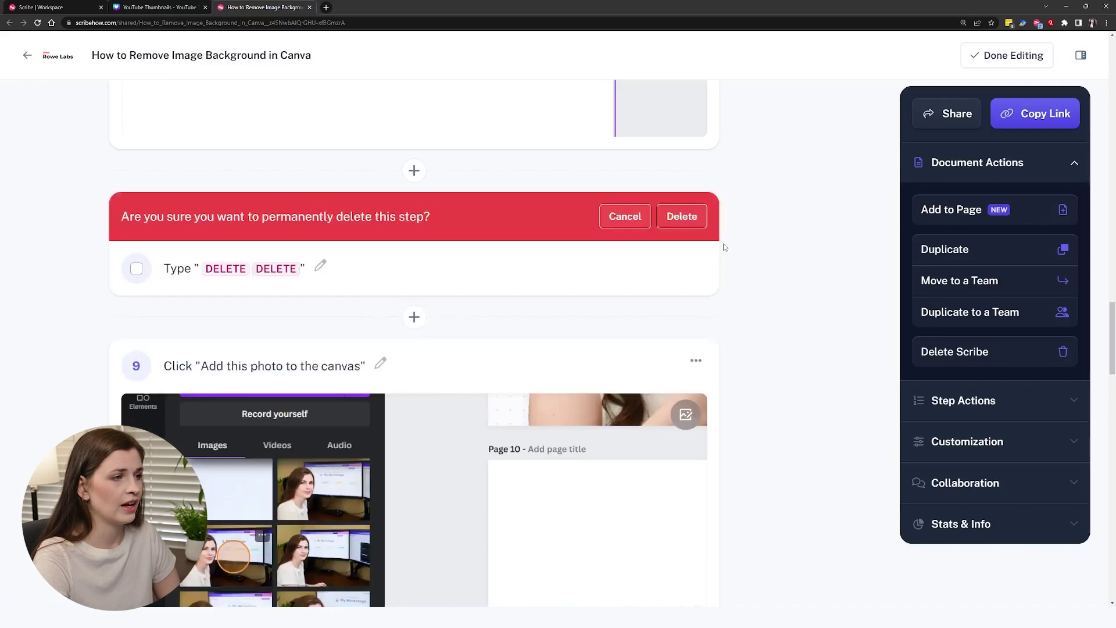
{"action": "left_click", "coordinate": [662, 218]}
Step: Review the guide's remaining steps, from adding the photo to the canvas through removing the background
{"action": "scroll", "coordinate": [573, 431], "scroll_direction": "down", "scroll_amount": 2}
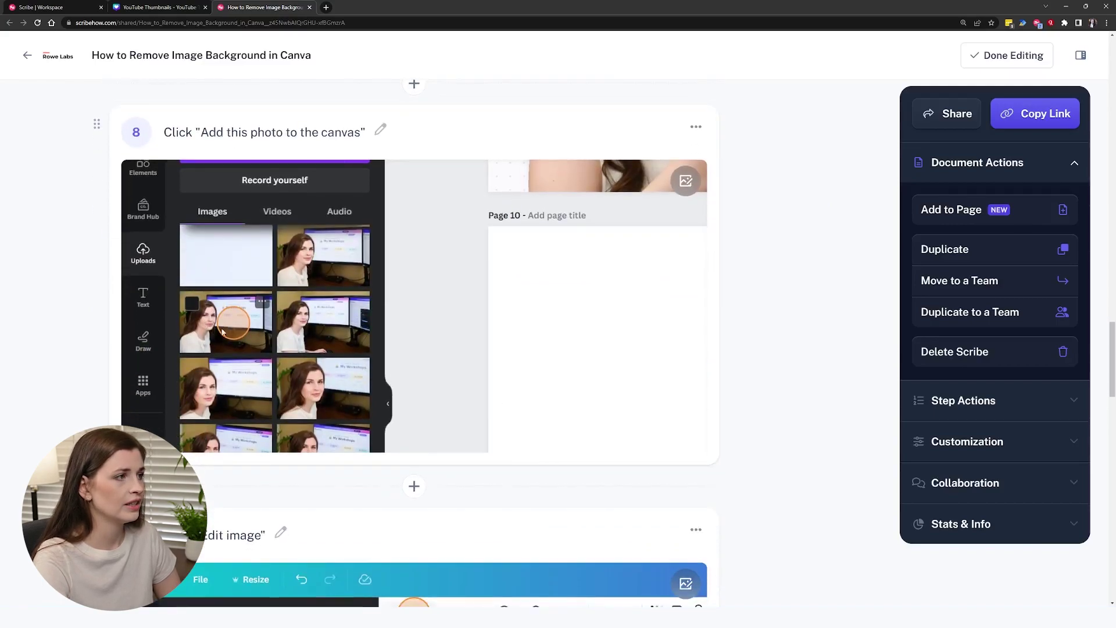
{"action": "scroll", "coordinate": [244, 325], "scroll_direction": "down", "scroll_amount": 7}
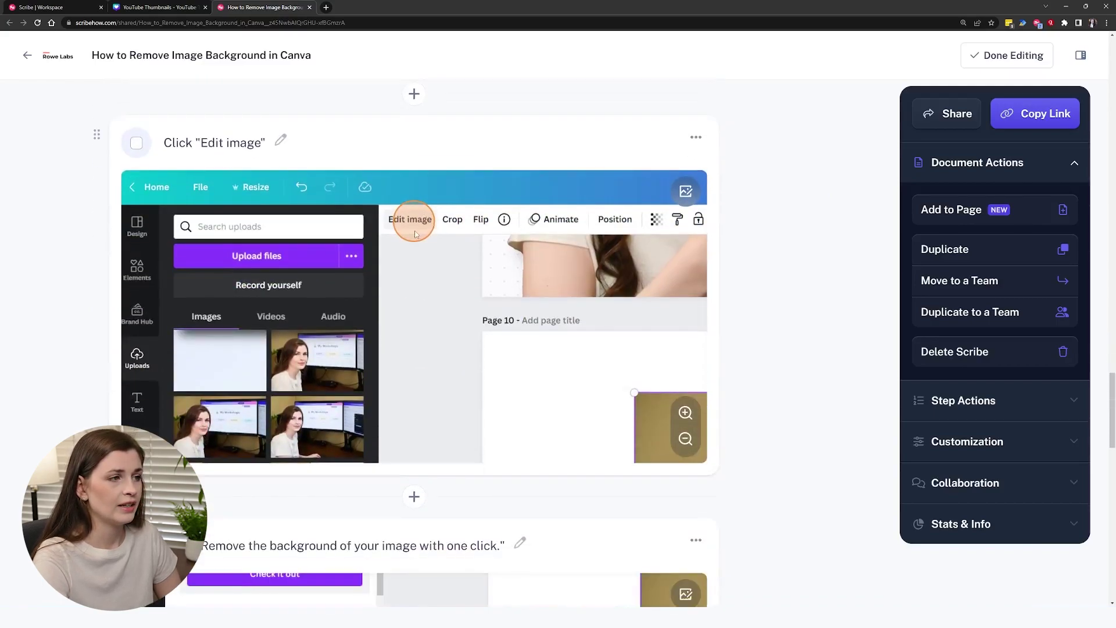
{"action": "scroll", "coordinate": [413, 343], "scroll_direction": "down", "scroll_amount": 7}
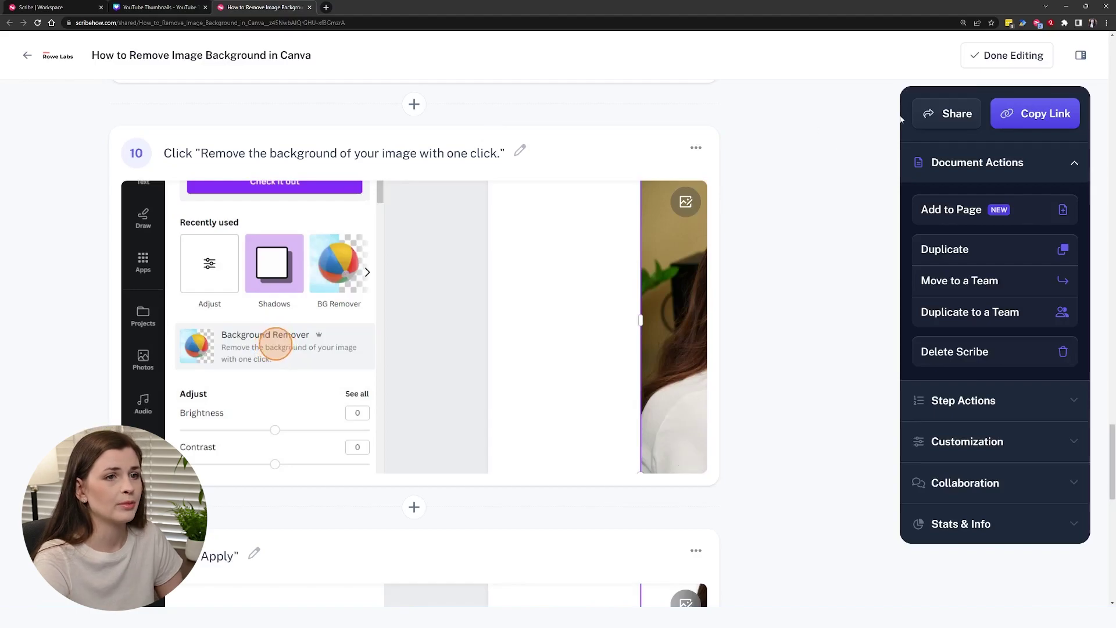
Step: Check the guide's sharing visibility options and close the sharing dialog without changing them
{"action": "left_click", "coordinate": [968, 114]}
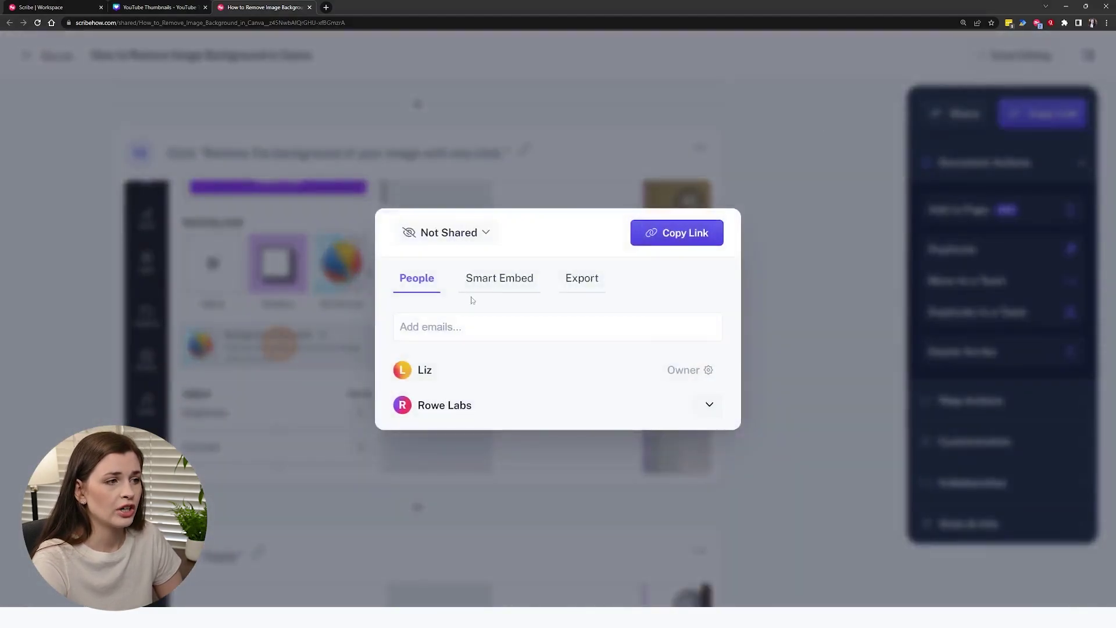
{"action": "left_click", "coordinate": [440, 235]}
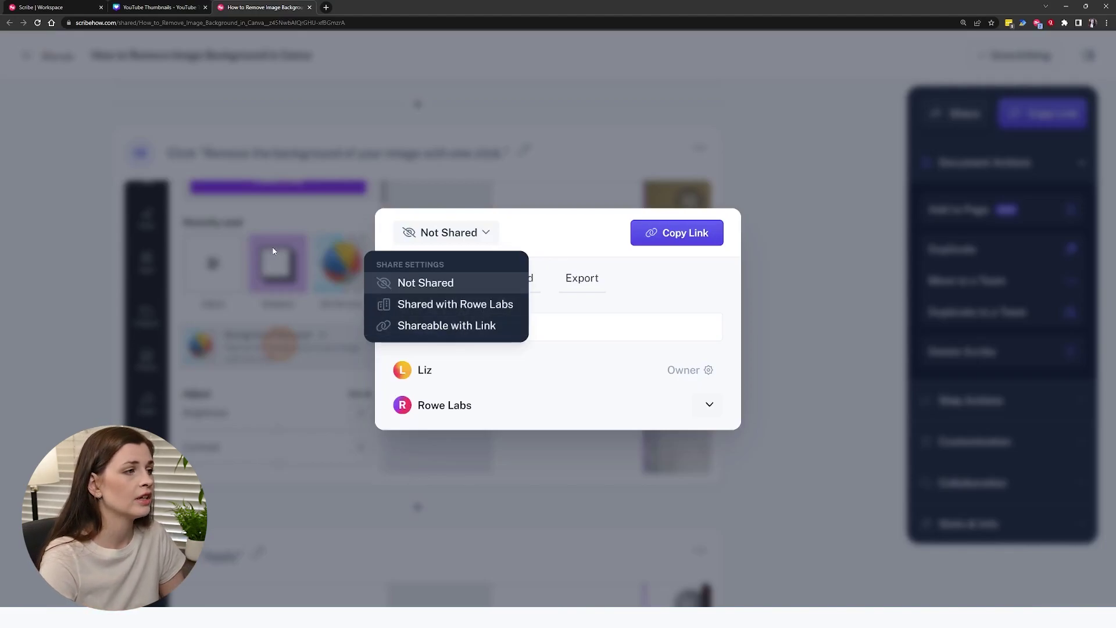
{"action": "left_click", "coordinate": [175, 256]}
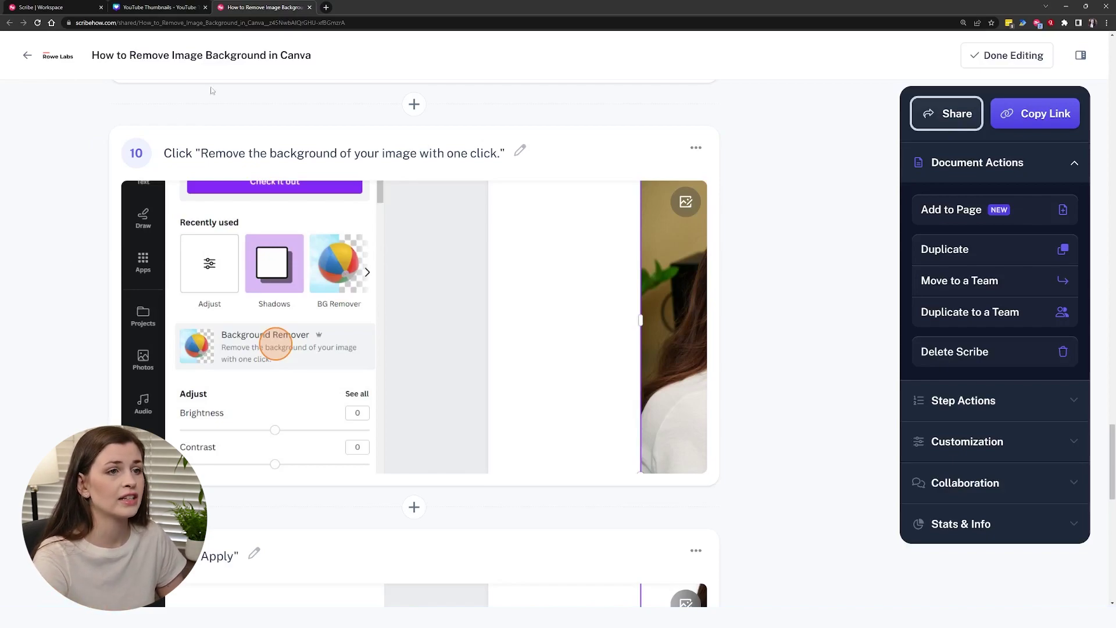
Step: Examine the guide's title header, including its step count and duration
{"action": "scroll", "coordinate": [697, 267], "scroll_direction": "up", "scroll_amount": 20}
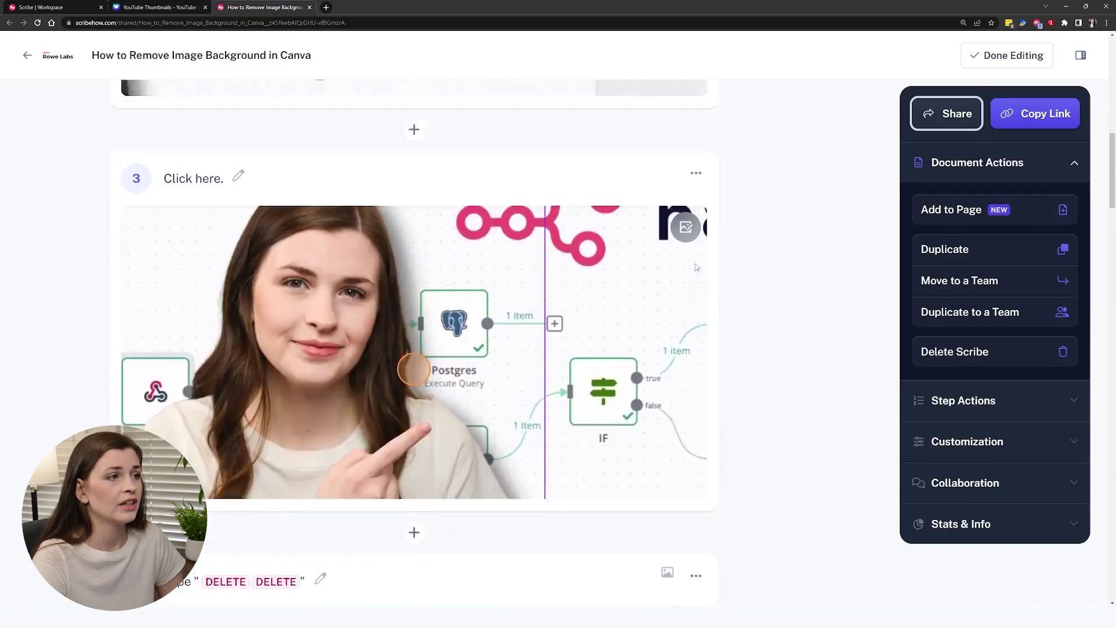
{"action": "scroll", "coordinate": [696, 267], "scroll_direction": "up", "scroll_amount": 10}
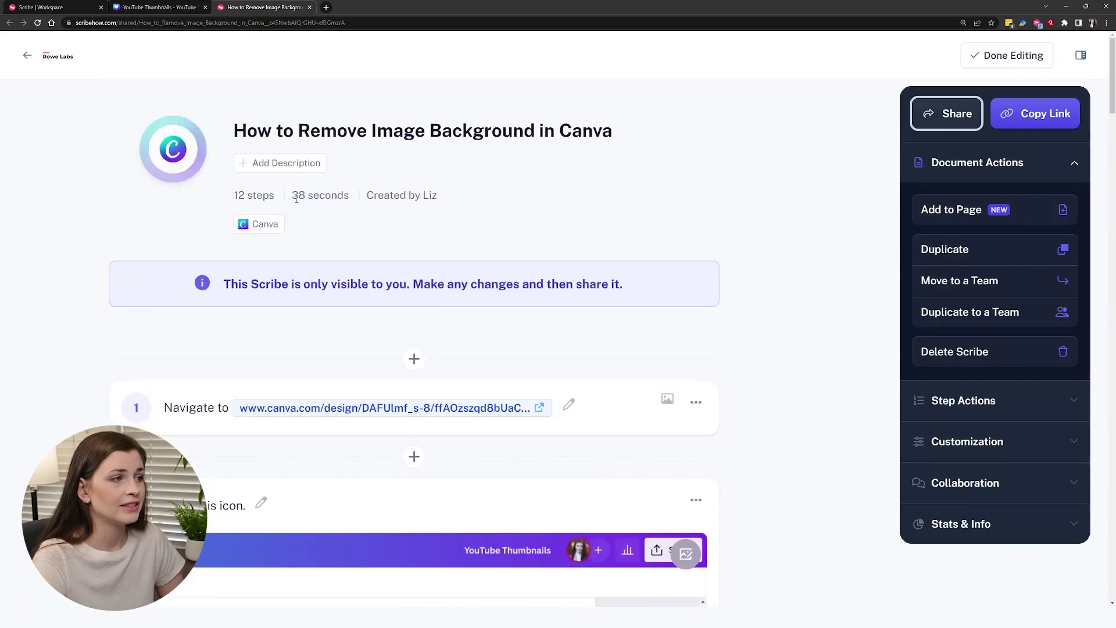
{"action": "left_click_drag", "start_coordinate": [296, 200], "coordinate": [356, 208]}
{"action": "left_click", "coordinate": [852, 218]}
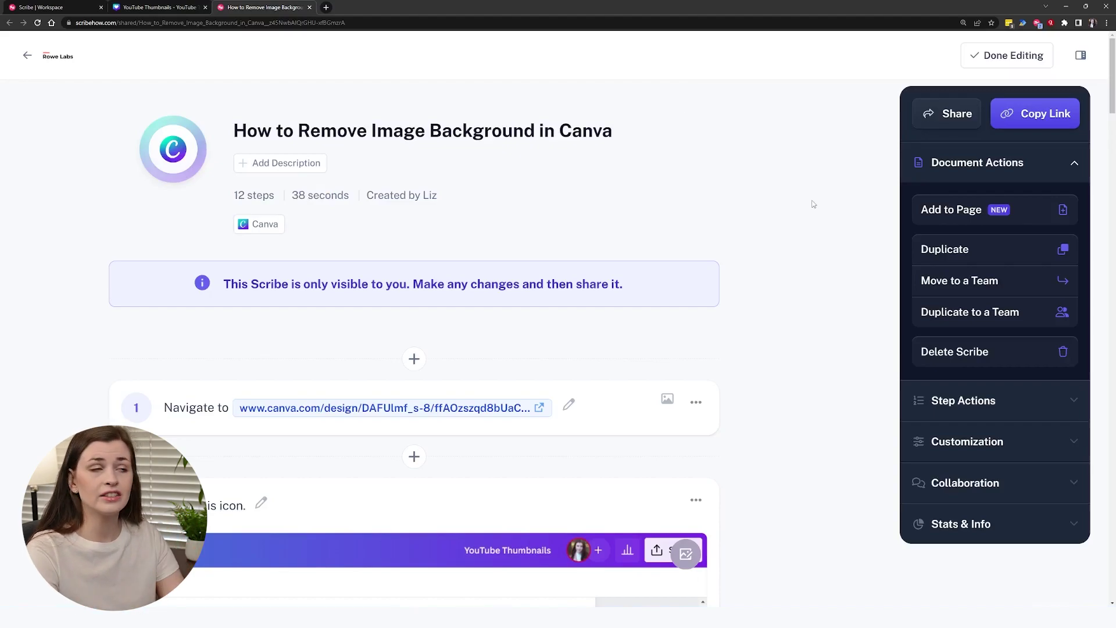
Step: Finish editing the guide and refresh the Scribe workspace to find it among the recent files on the home dashboard
{"action": "left_click", "coordinate": [82, 8]}
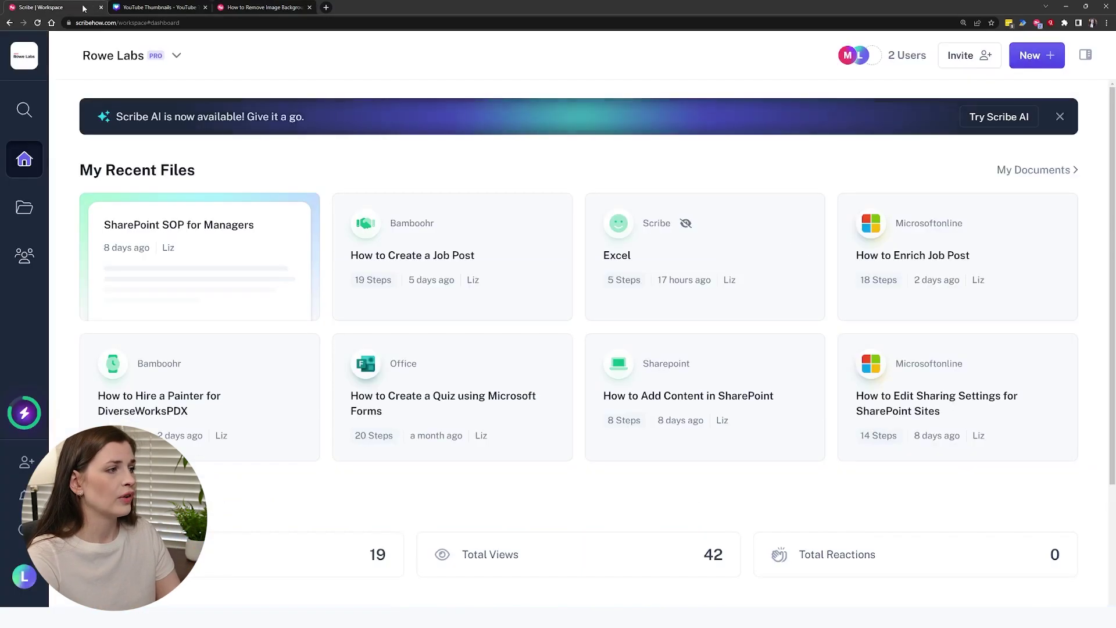
{"action": "left_click", "coordinate": [24, 207]}
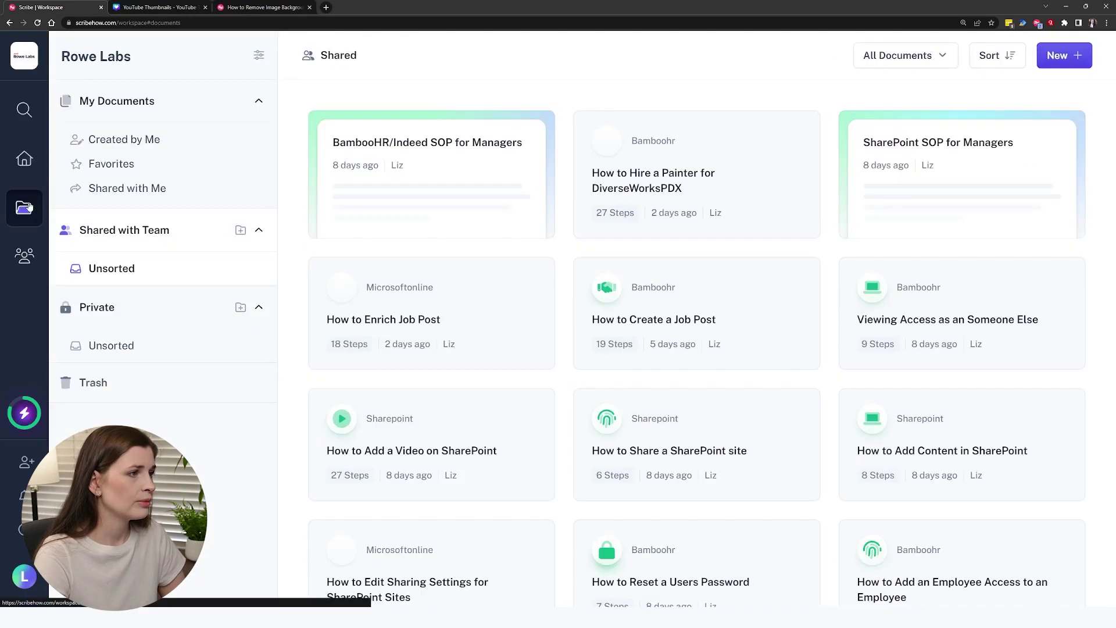
{"action": "left_click", "coordinate": [265, 7]}
{"action": "left_click", "coordinate": [1013, 54]}
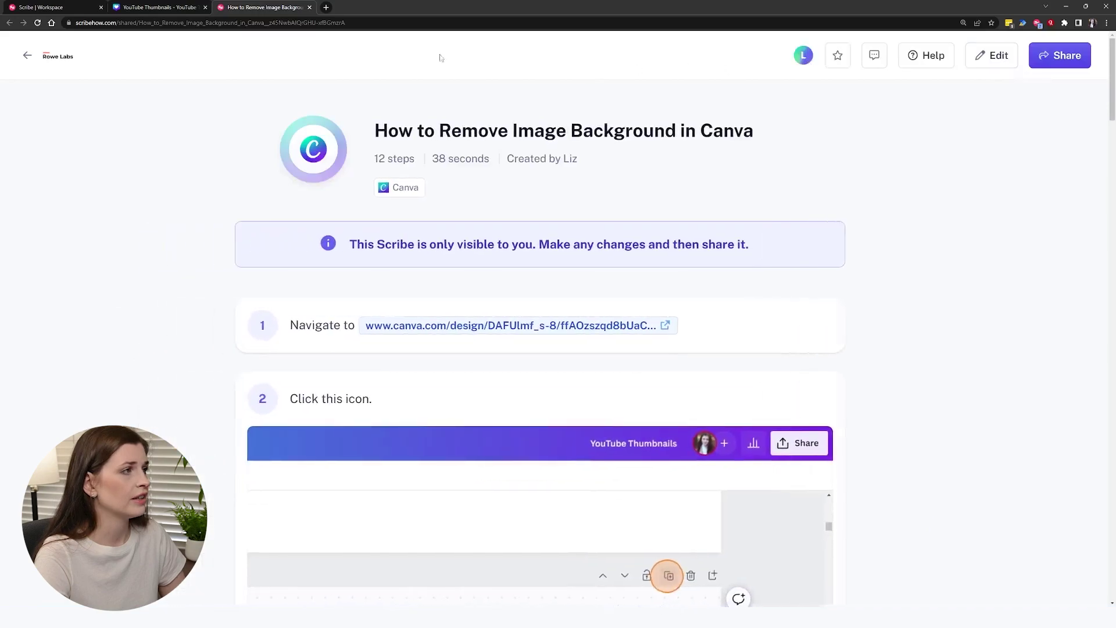
{"action": "left_click", "coordinate": [55, 8]}
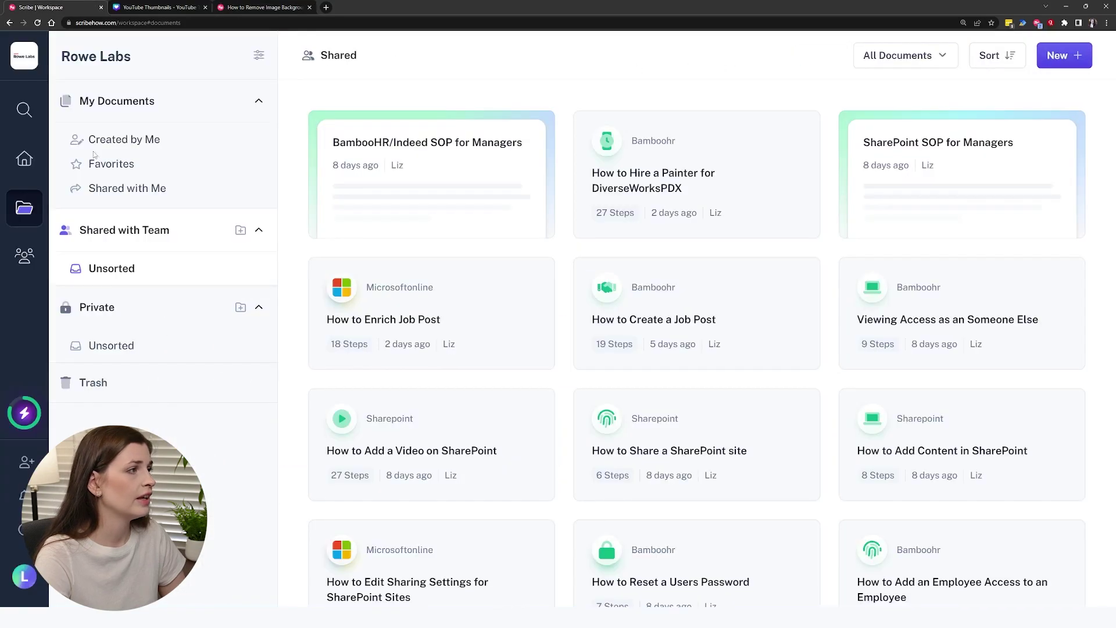
{"action": "left_click", "coordinate": [38, 23]}
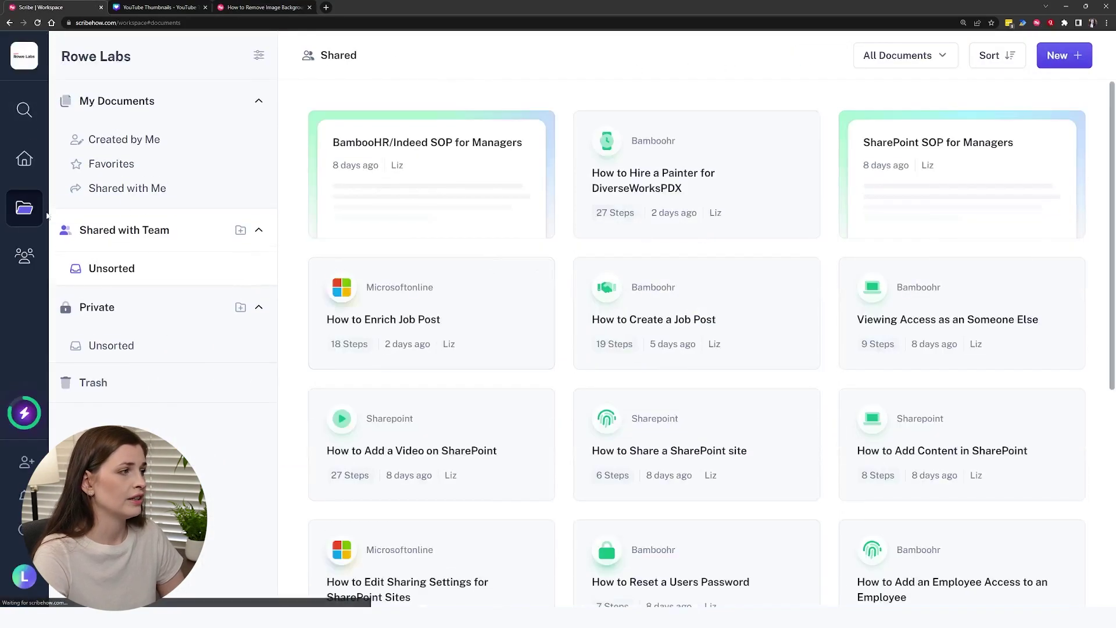
{"action": "left_click", "coordinate": [24, 158]}
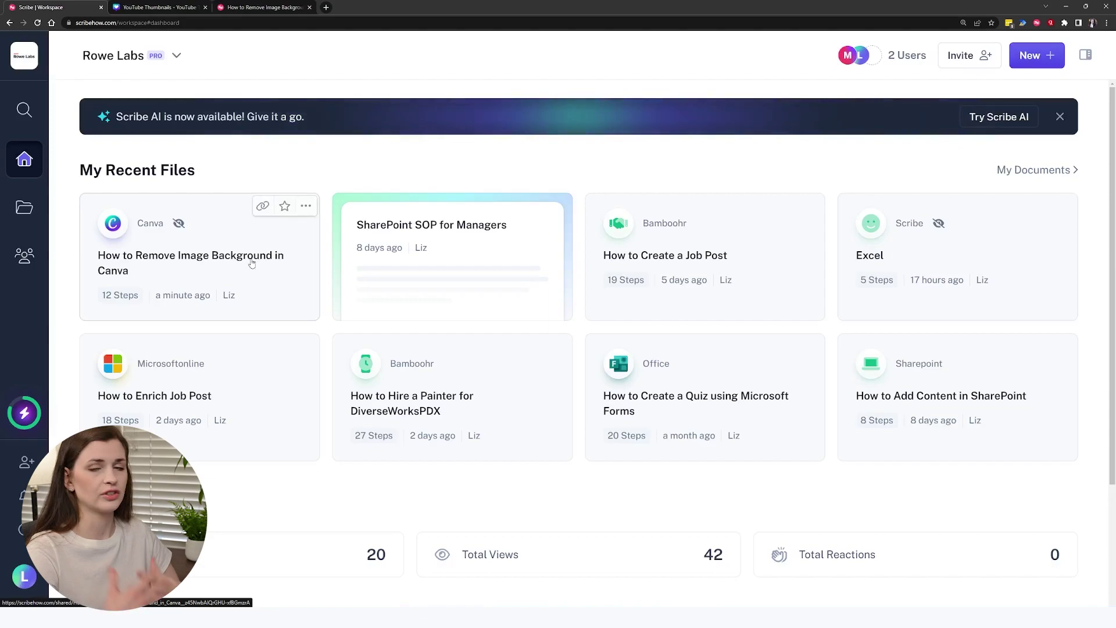
Step: Create a new Scribe page and title it Canva SOP
{"action": "left_click", "coordinate": [1042, 58]}
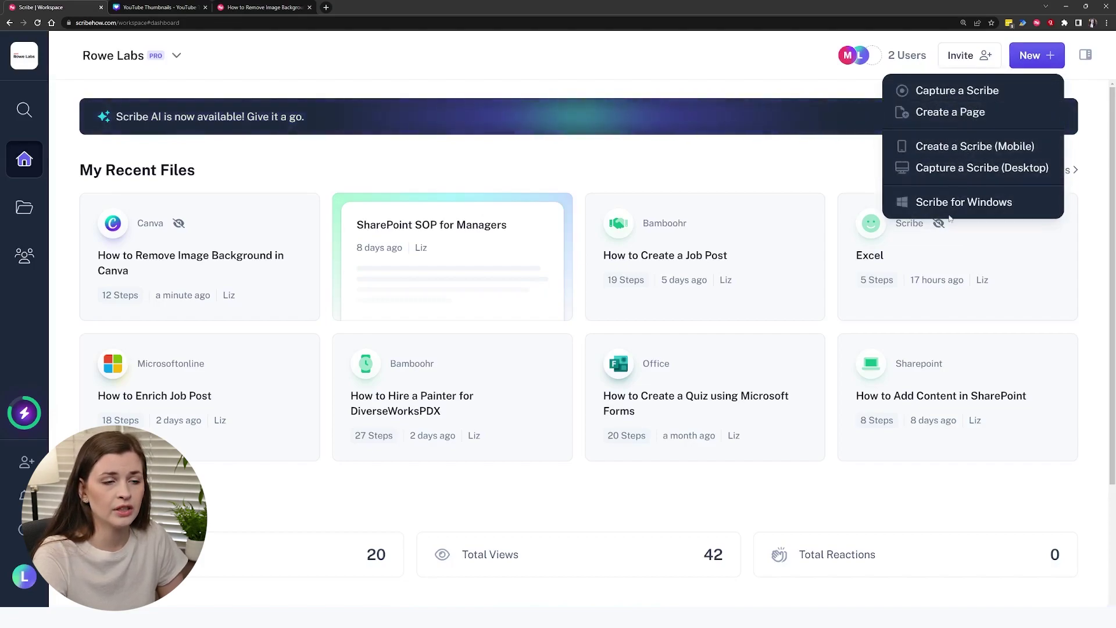
{"action": "left_click", "coordinate": [960, 116]}
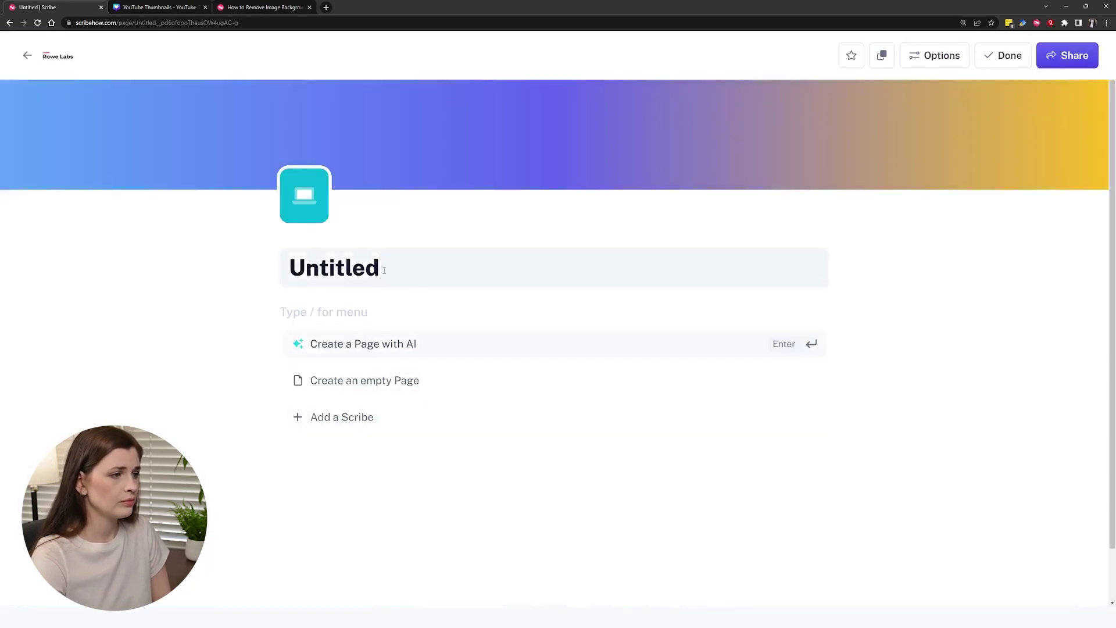
{"action": "left_click_drag", "start_coordinate": [381, 268], "coordinate": [261, 276]}
{"action": "type", "text": "Canva SOP"}
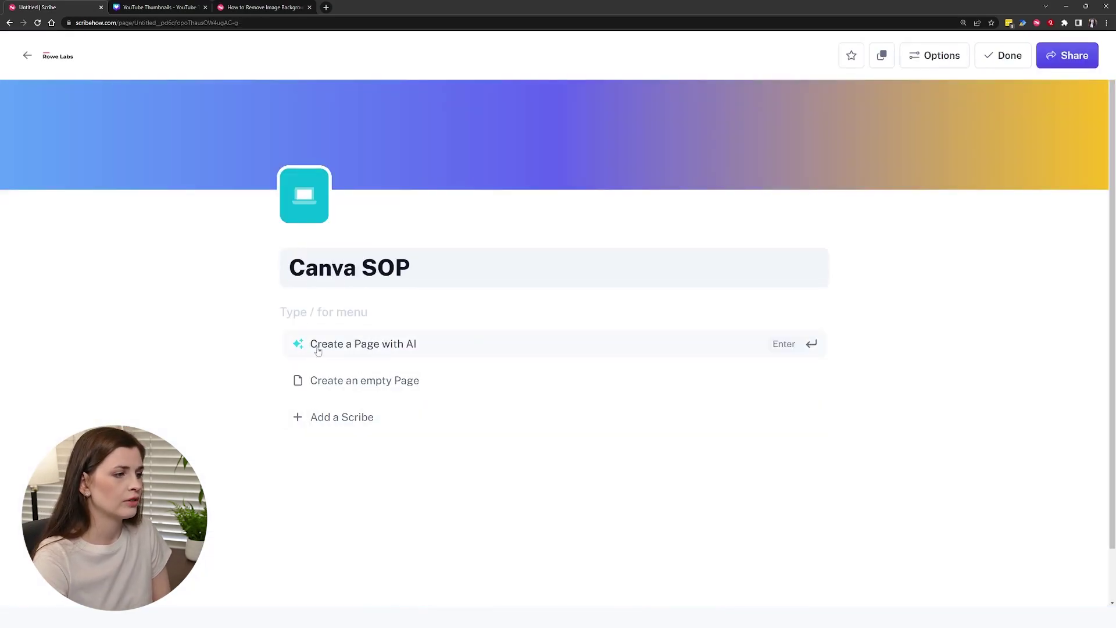
{"action": "key", "text": "Return"}
Step: Insert the How to Remove Image Background in Canva Scribe into the page and make it Shareable with Link
{"action": "left_click", "coordinate": [337, 312]}
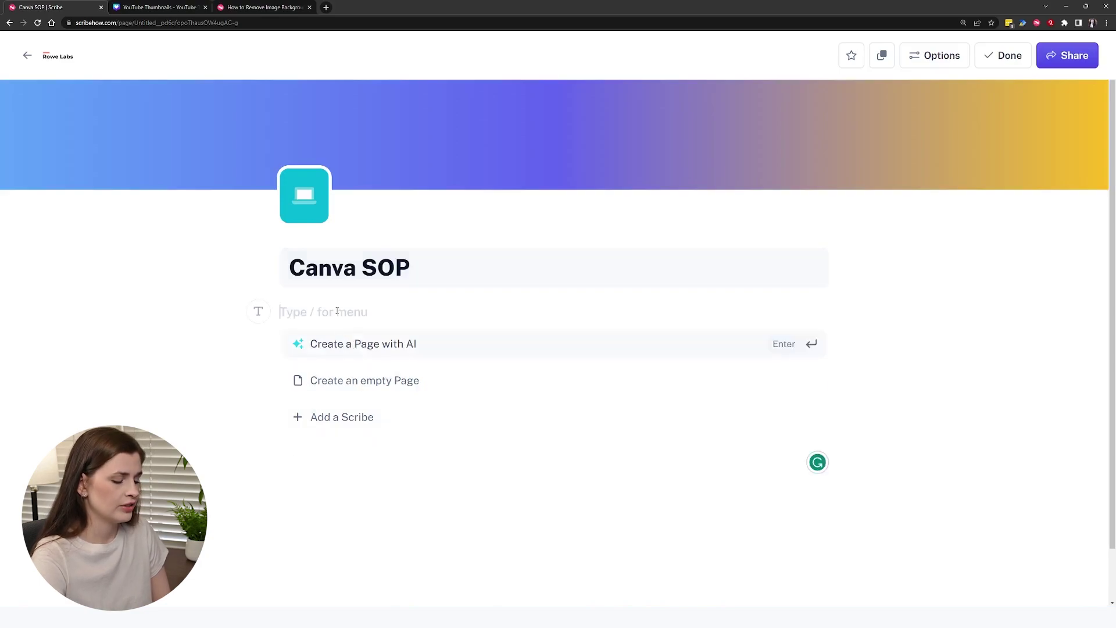
{"action": "type", "text": "/"}
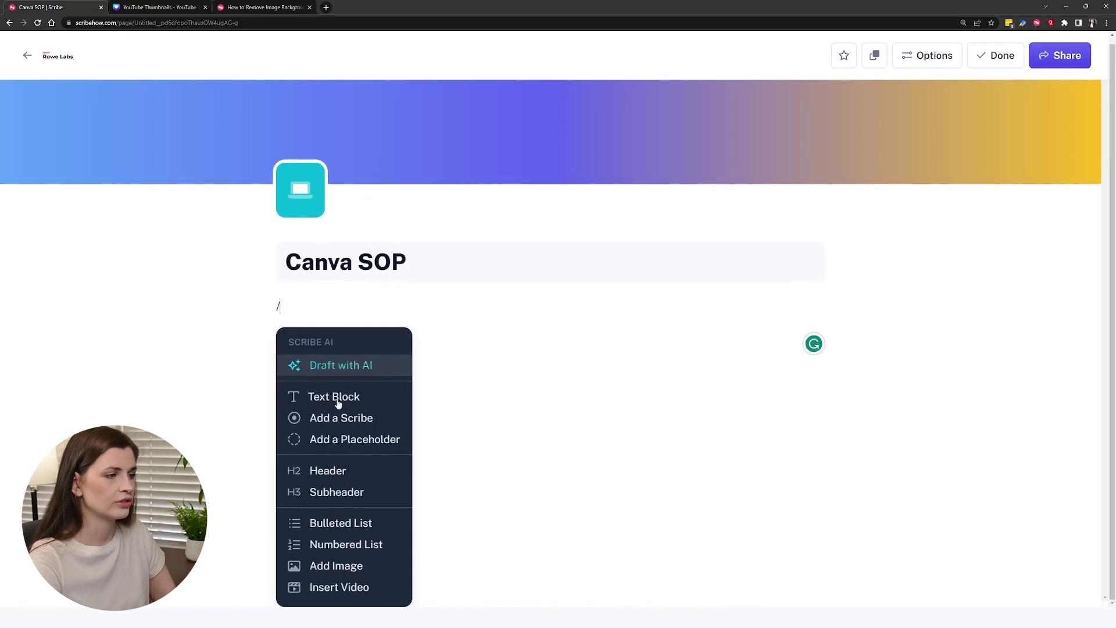
{"action": "left_click", "coordinate": [352, 423]}
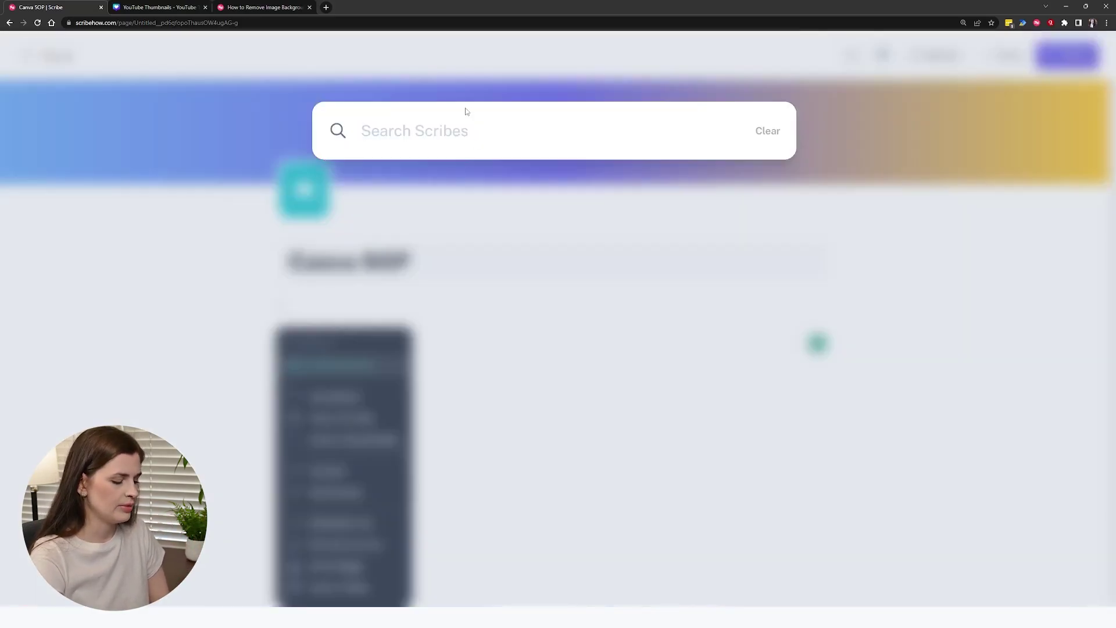
{"action": "type", "text": "canva"}
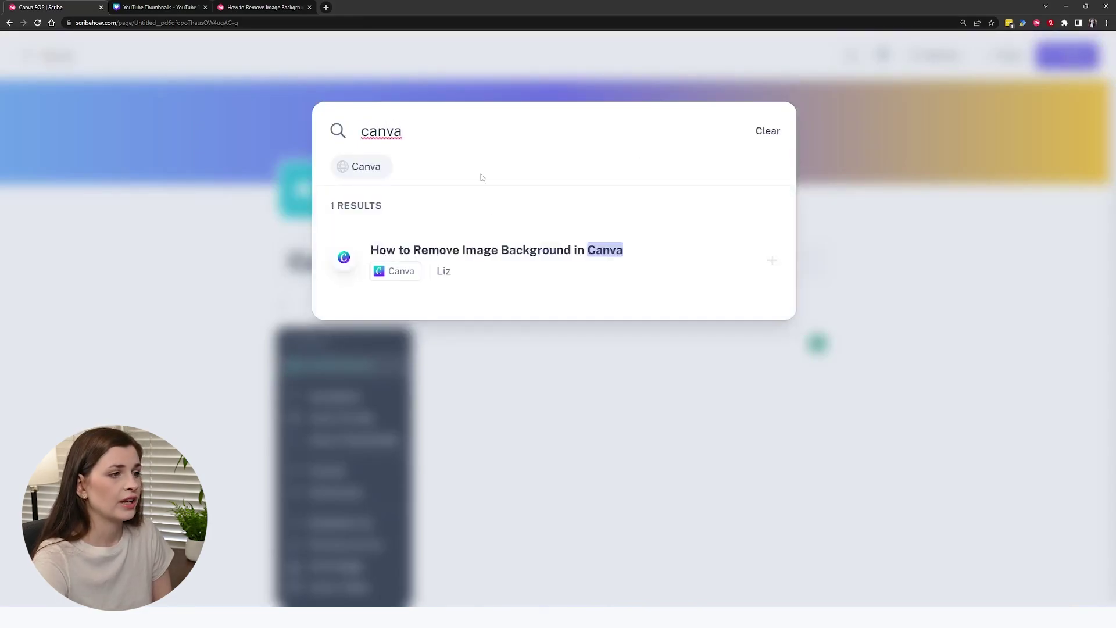
{"action": "left_click", "coordinate": [528, 256]}
{"action": "left_click", "coordinate": [598, 340]}
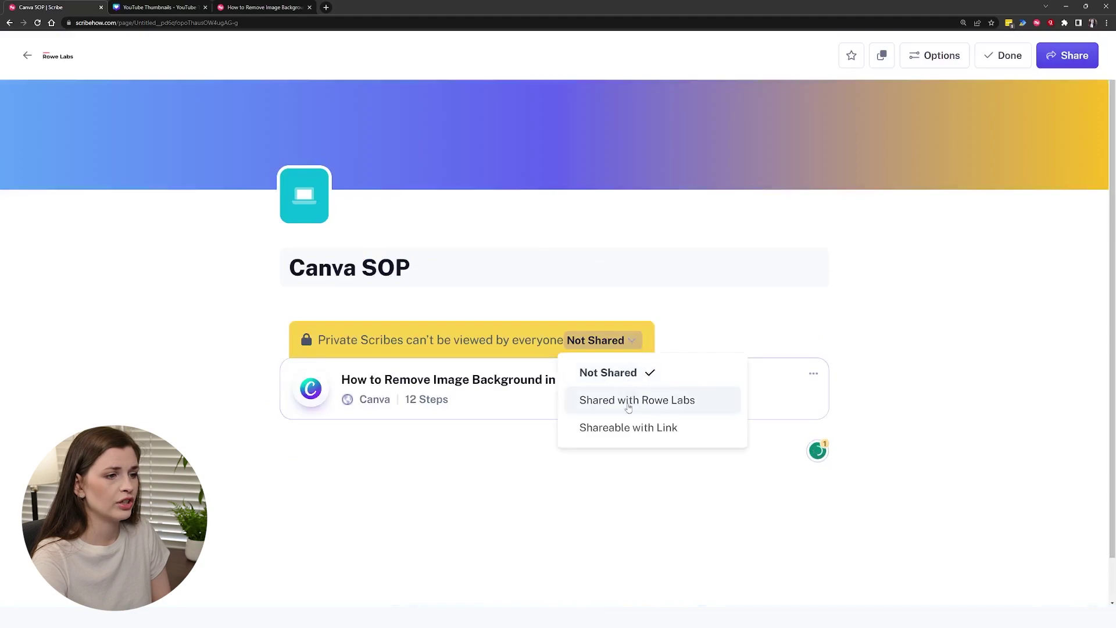
{"action": "left_click", "coordinate": [625, 428]}
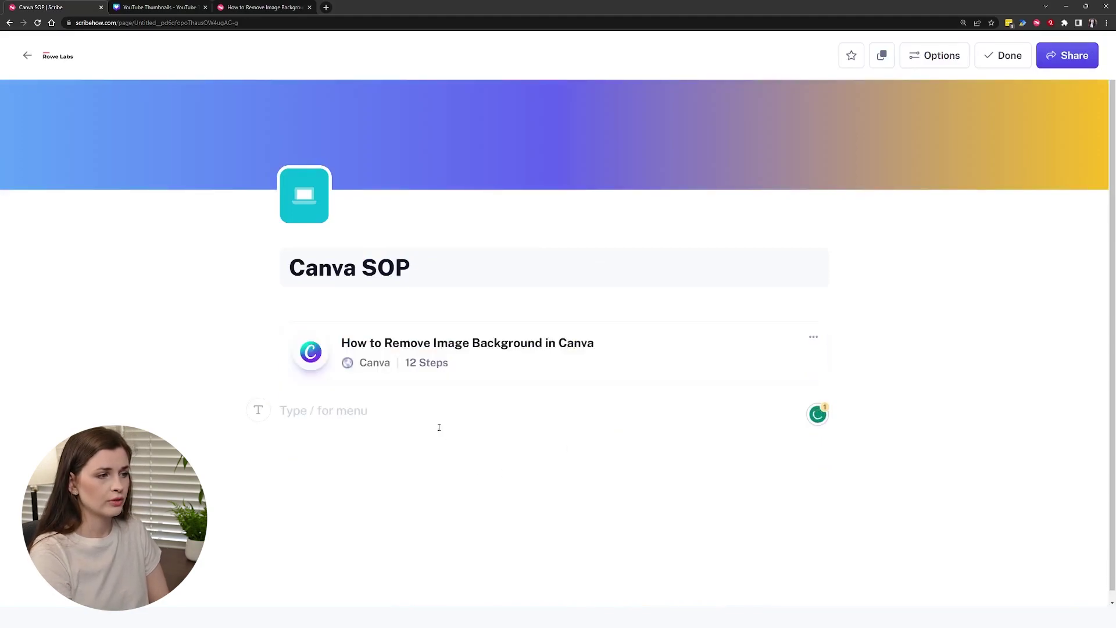
Step: Add the text "Remove the background...." below the embedded Scribe and finish editing the page
{"action": "type", "text": "Remove the "}
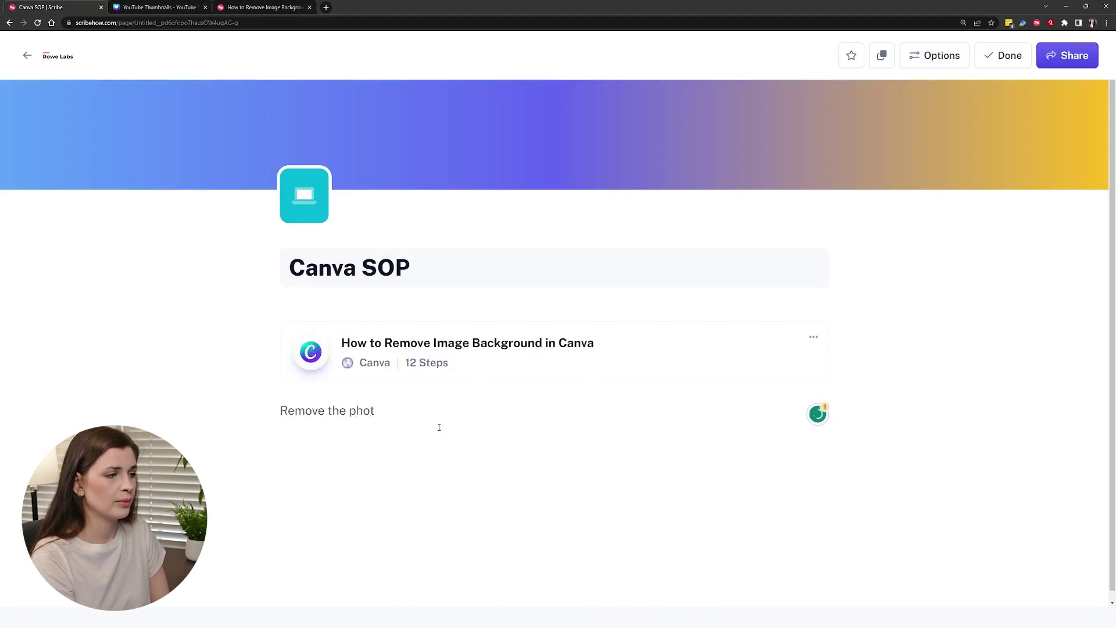
{"action": "type", "text": "background...."}
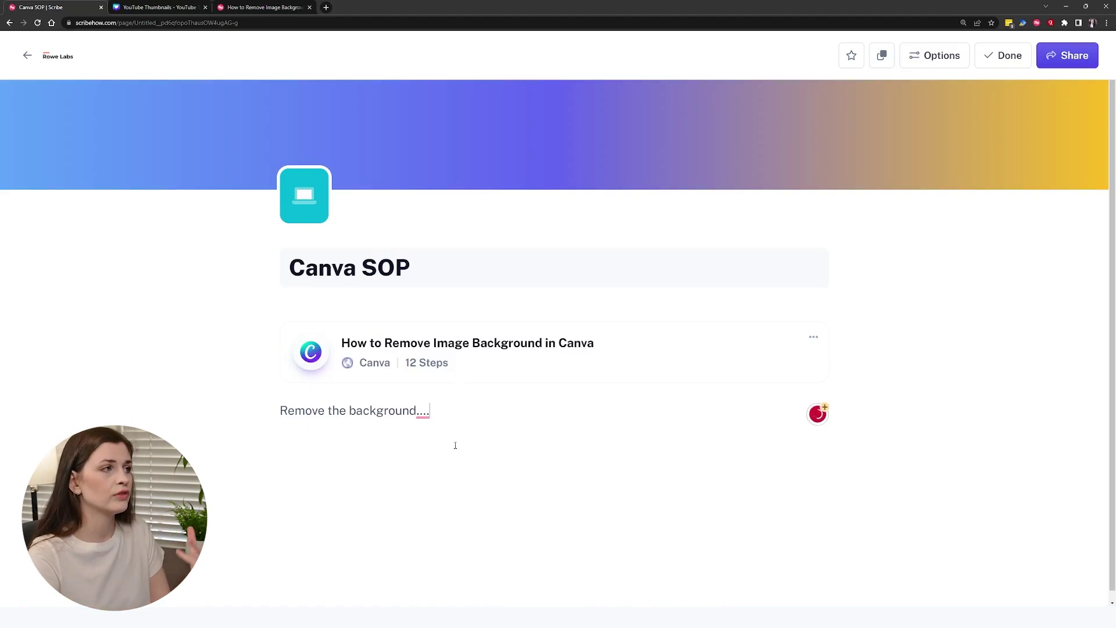
{"action": "left_click", "coordinate": [987, 61]}
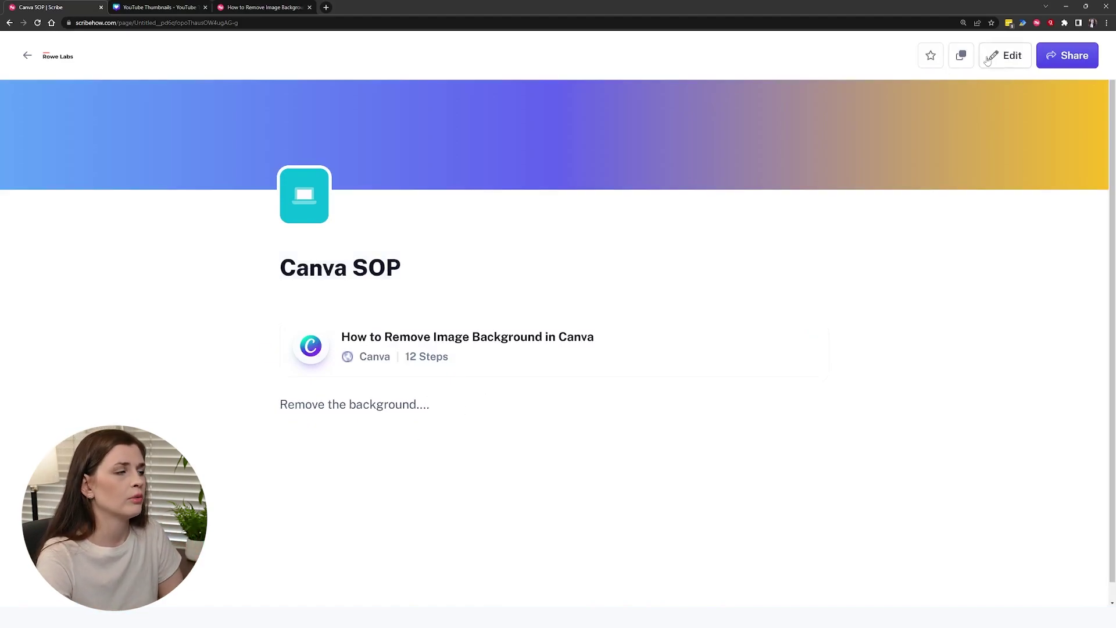
Step: Open the SharePoint SOP for Managers page from the workspace and preview its How to Edit Sharing Settings for SharePoint Sites guide
{"action": "left_click", "coordinate": [27, 56]}
{"action": "left_click", "coordinate": [669, 238]}
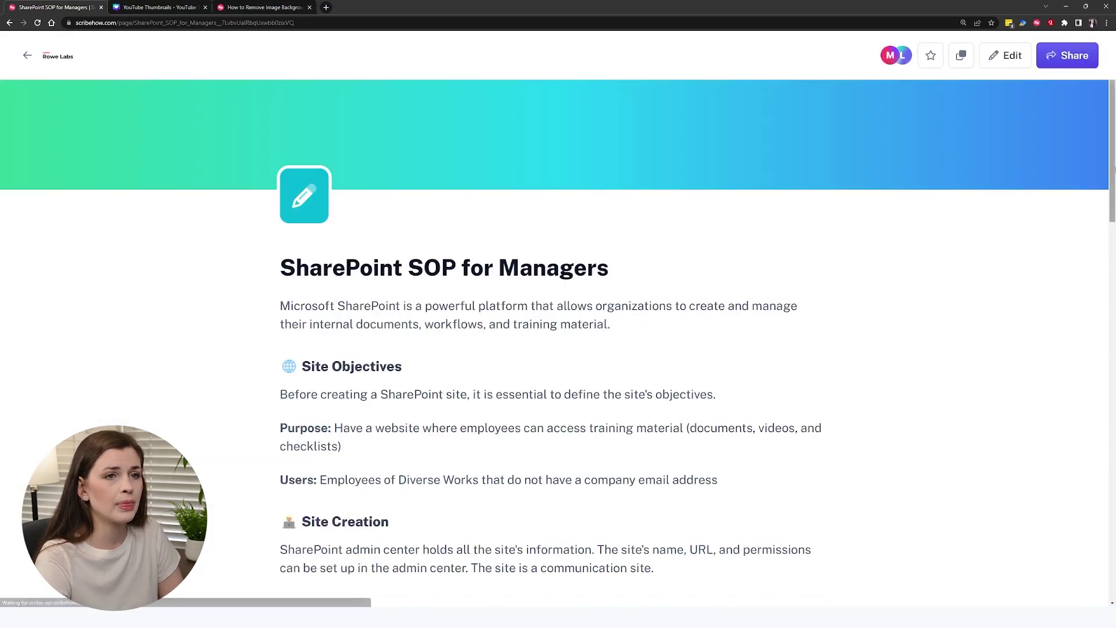
{"action": "scroll", "coordinate": [1114, 200], "scroll_direction": "down", "scroll_amount": 4}
{"action": "scroll", "coordinate": [1114, 201], "scroll_direction": "down", "scroll_amount": 3}
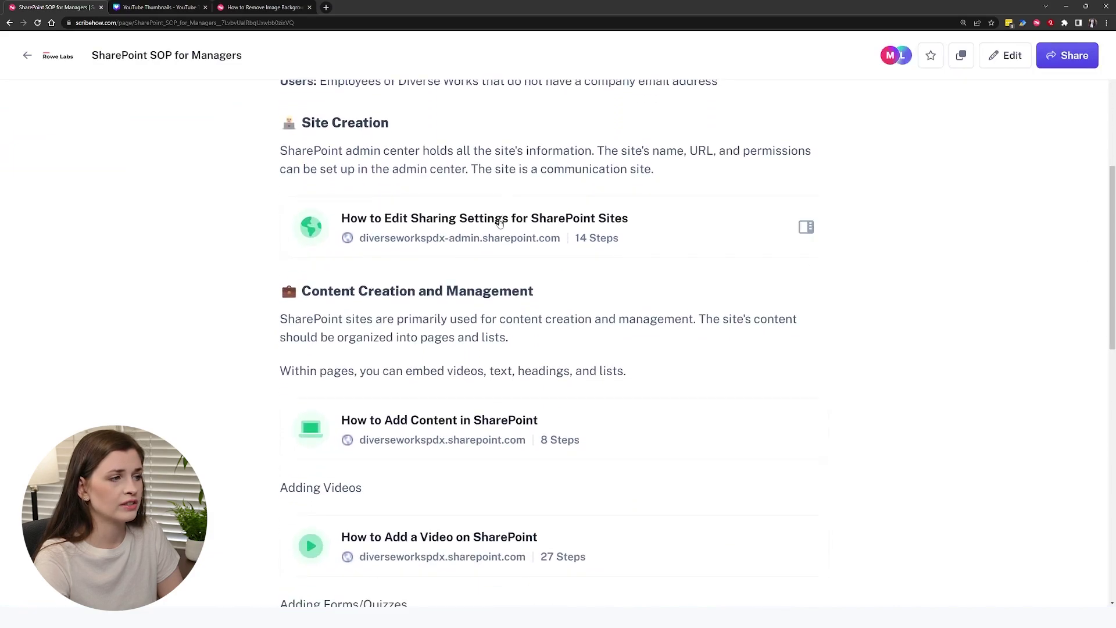
{"action": "left_click", "coordinate": [499, 223]}
{"action": "scroll", "coordinate": [876, 470], "scroll_direction": "down", "scroll_amount": 4}
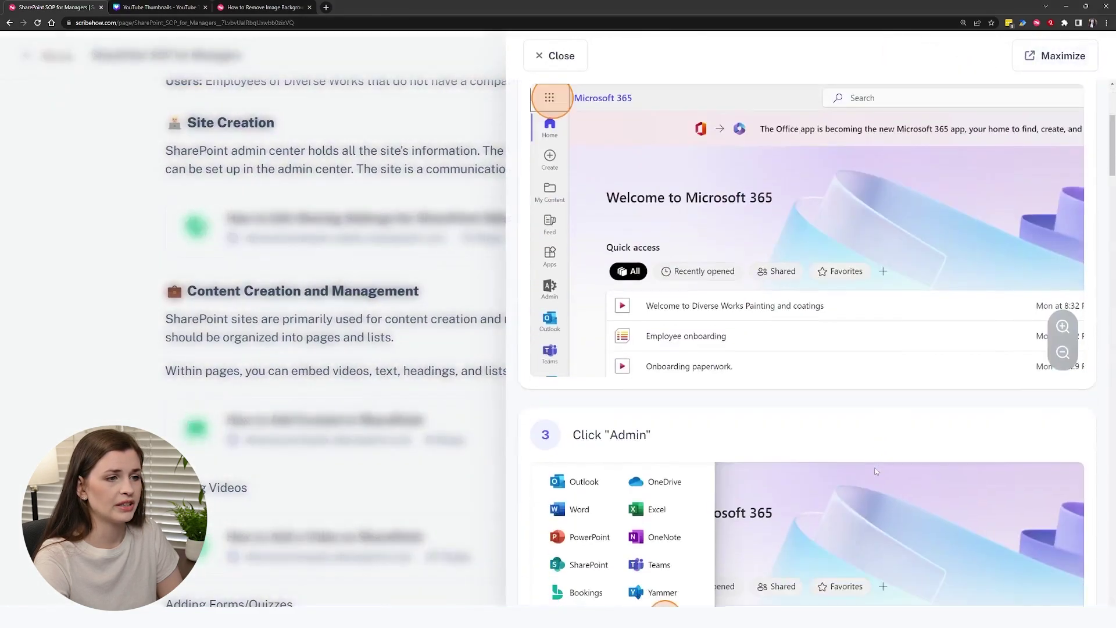
{"action": "left_click", "coordinate": [474, 414]}
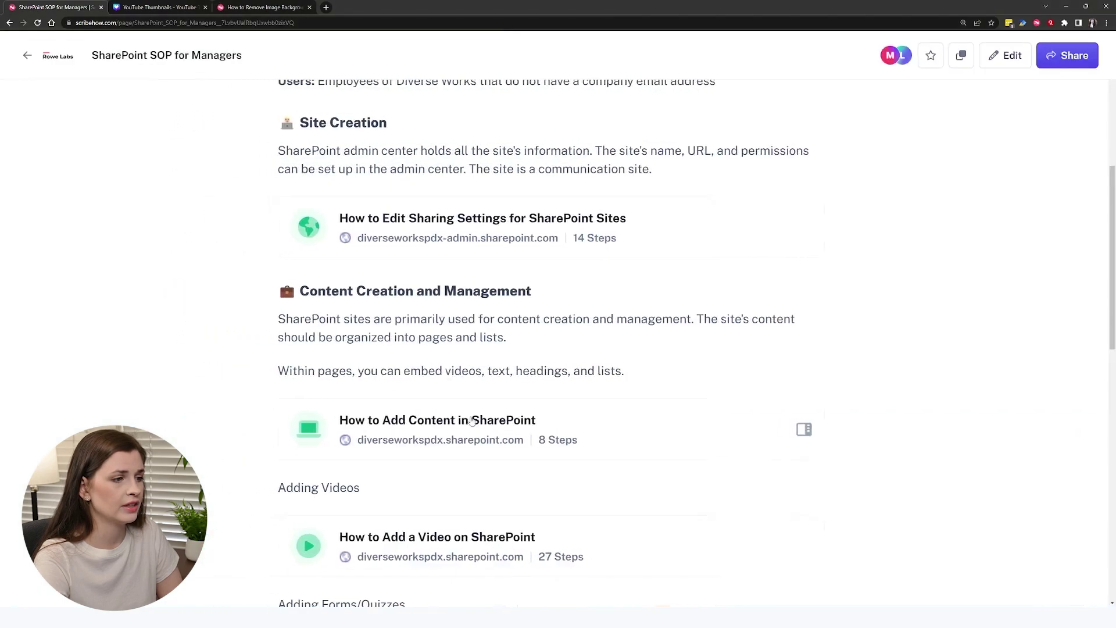
Step: Preview the How to Add Content in SharePoint guide and examine the page's User Management and Useful Videos sections
{"action": "scroll", "coordinate": [471, 419], "scroll_direction": "down", "scroll_amount": 4}
{"action": "left_click", "coordinate": [465, 212]}
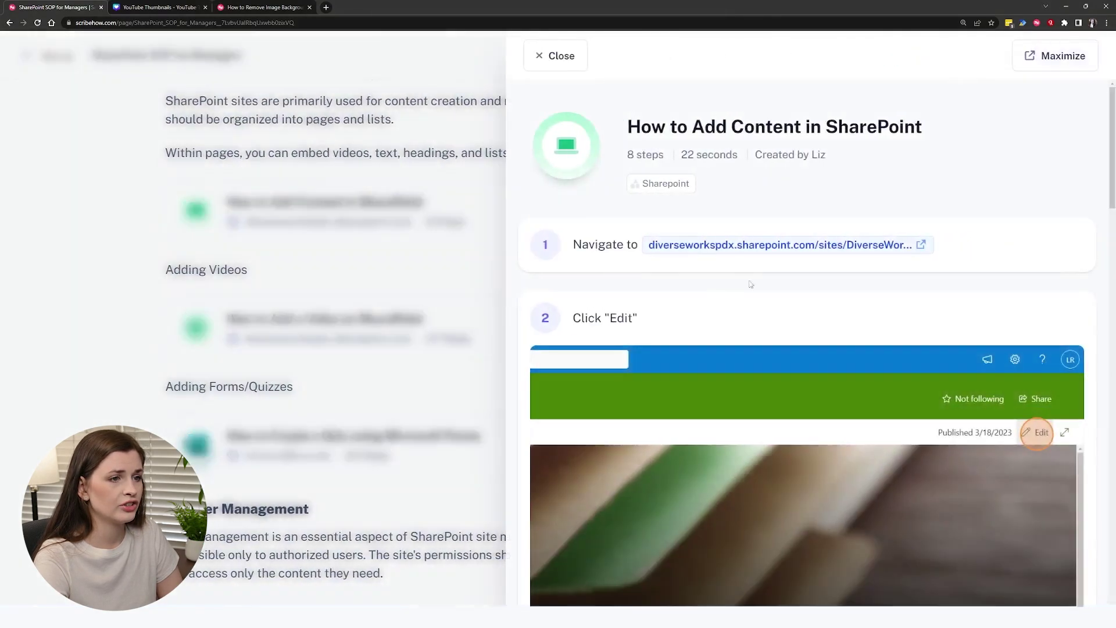
{"action": "scroll", "coordinate": [767, 366], "scroll_direction": "down", "scroll_amount": 10}
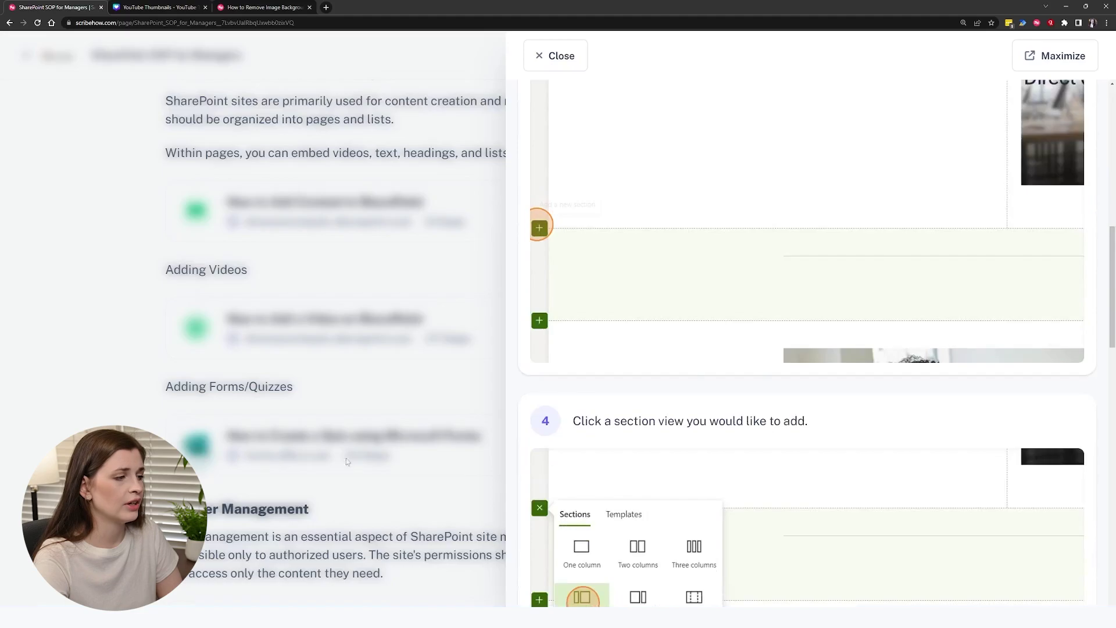
{"action": "left_click", "coordinate": [92, 420]}
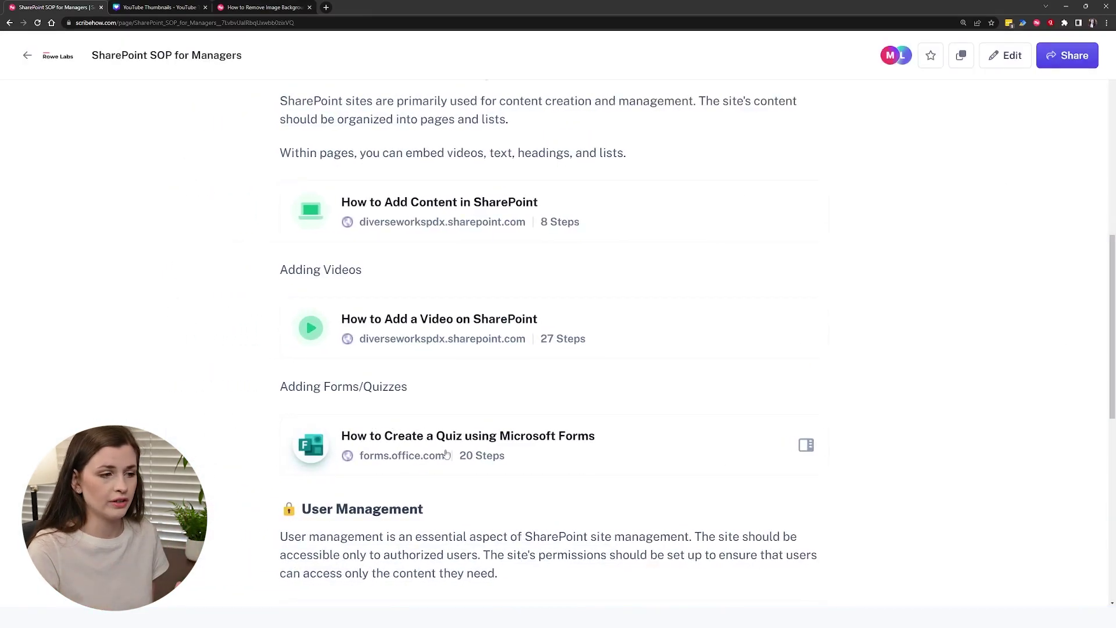
{"action": "scroll", "coordinate": [446, 454], "scroll_direction": "down", "scroll_amount": 8}
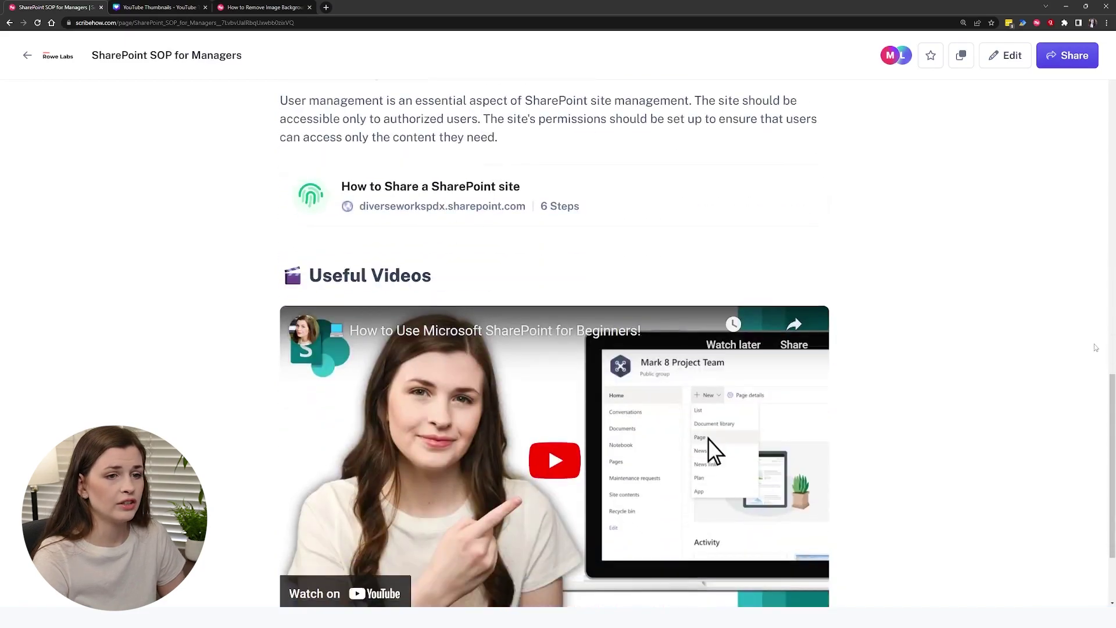
Step: Review the SharePoint SOP for Managers page again from its title through the Site Objectives and Site Creation sections
{"action": "left_click_drag", "start_coordinate": [1112, 400], "coordinate": [1112, 62]}
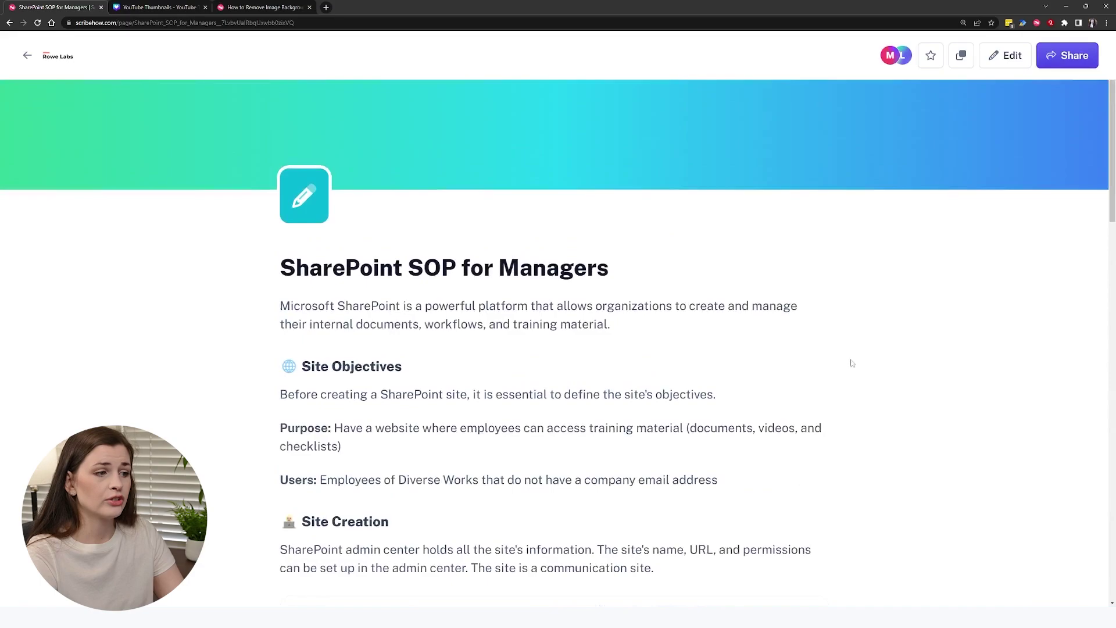
{"action": "scroll", "coordinate": [851, 362], "scroll_direction": "down", "scroll_amount": 4}
{"action": "scroll", "coordinate": [805, 440], "scroll_direction": "up", "scroll_amount": 4}
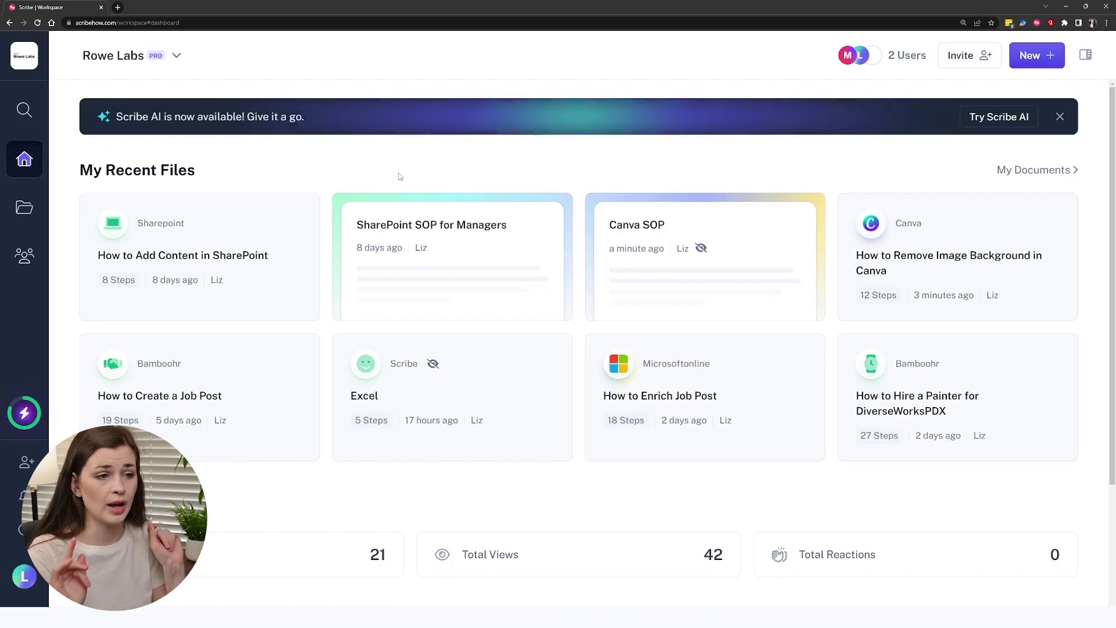
Step: Open the How to Remove Image Background in Canva guide, examine its export options and return to the workspace
{"action": "mouse_move", "coordinate": [926, 242]}
{"action": "left_click", "coordinate": [987, 250]}
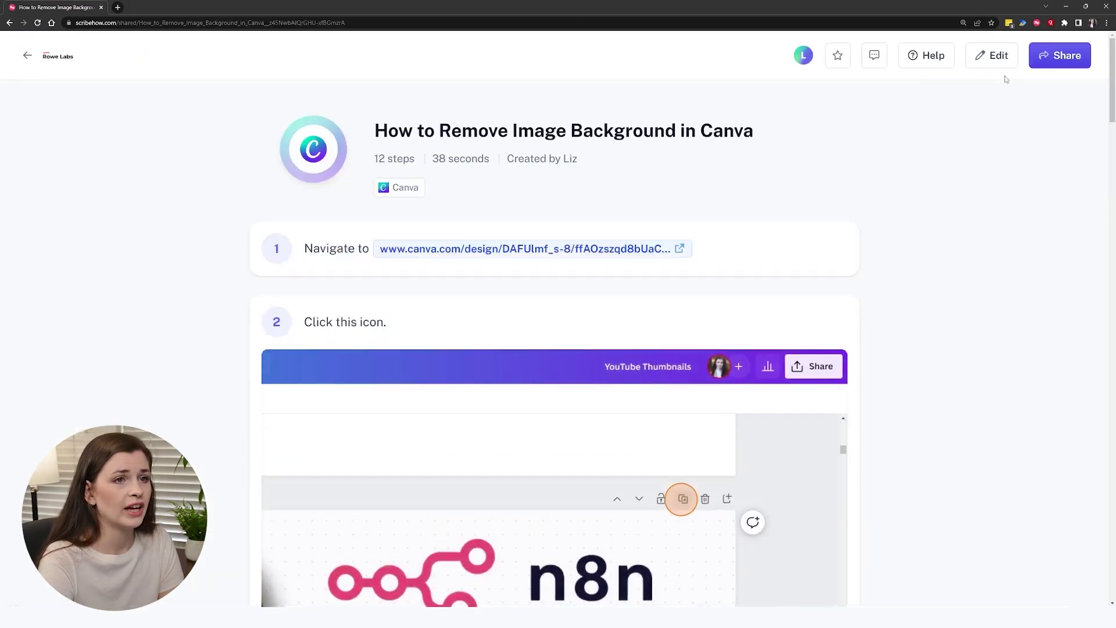
{"action": "left_click", "coordinate": [1059, 56]}
{"action": "left_click", "coordinate": [582, 279]}
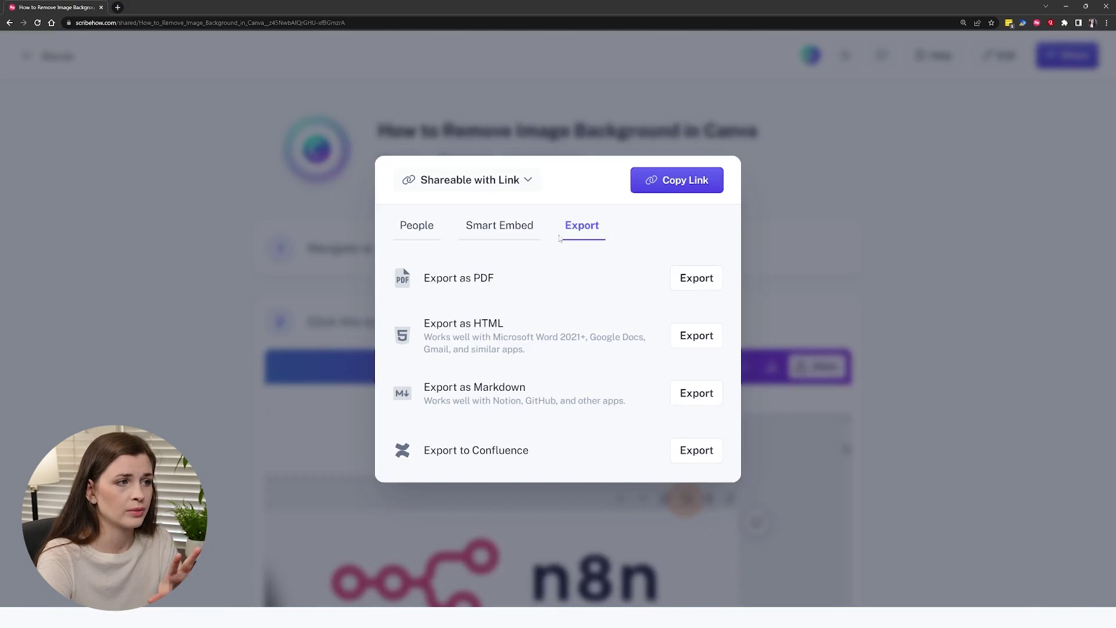
{"action": "left_click", "coordinate": [1024, 260]}
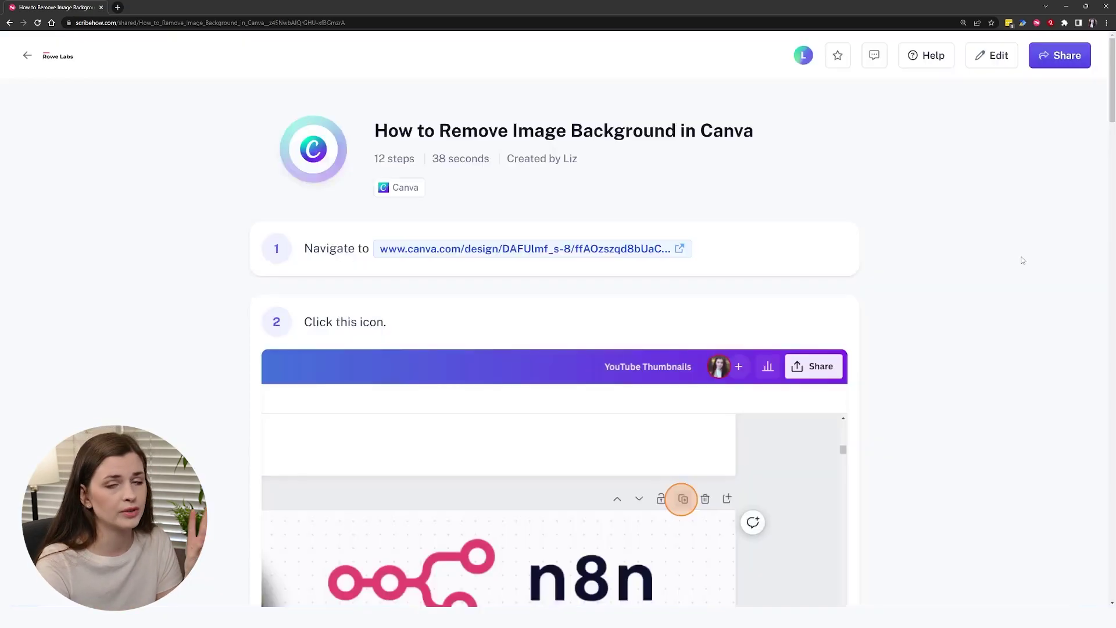
{"action": "left_click", "coordinate": [27, 58]}
Step: Switch to the Scribe desktop app and maximize its window
{"action": "mouse_move", "coordinate": [692, 616]}
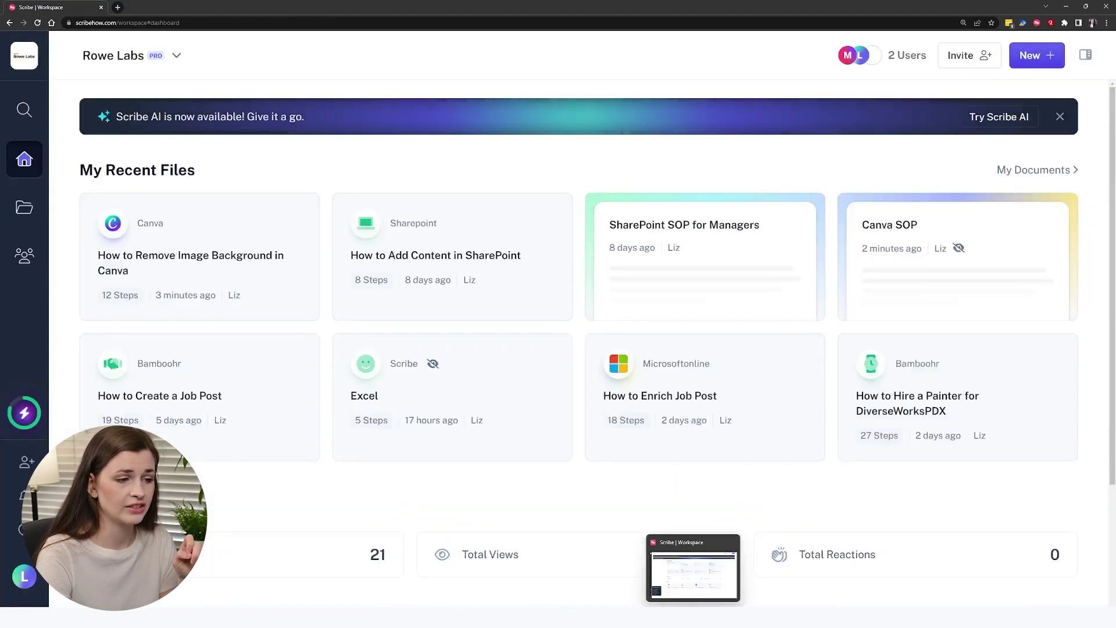
{"action": "left_click", "coordinate": [693, 567]}
{"action": "left_click_drag", "start_coordinate": [142, 13], "coordinate": [462, 115]}
{"action": "double_click", "coordinate": [462, 115]}
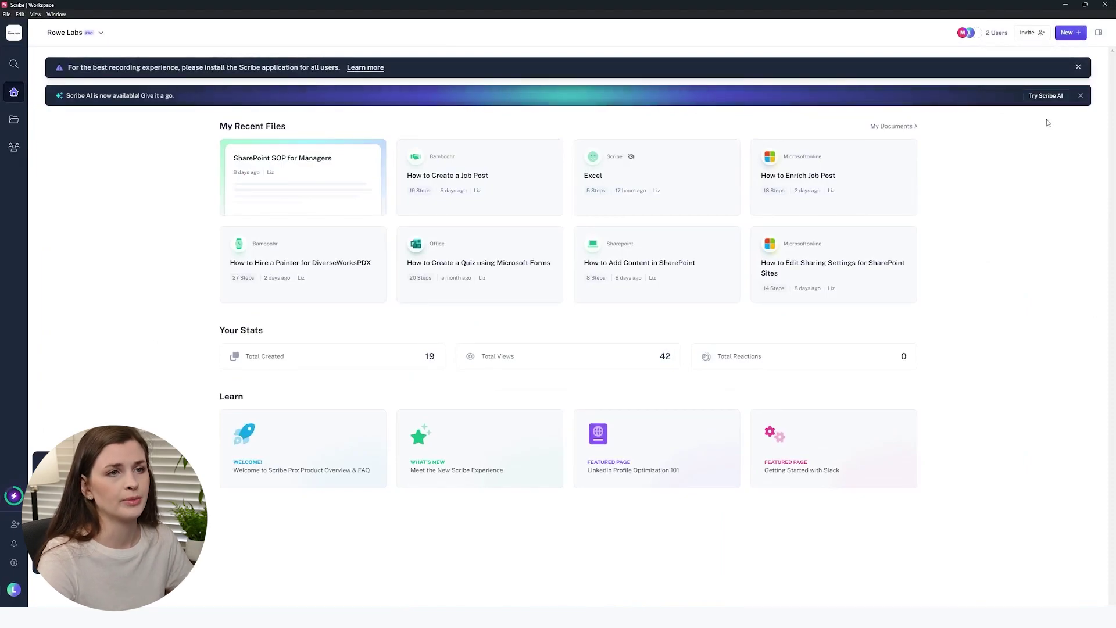
Step: Start capturing a new Scribe from the desktop app and switch to the blank Excel workbook
{"action": "left_click", "coordinate": [1079, 34]}
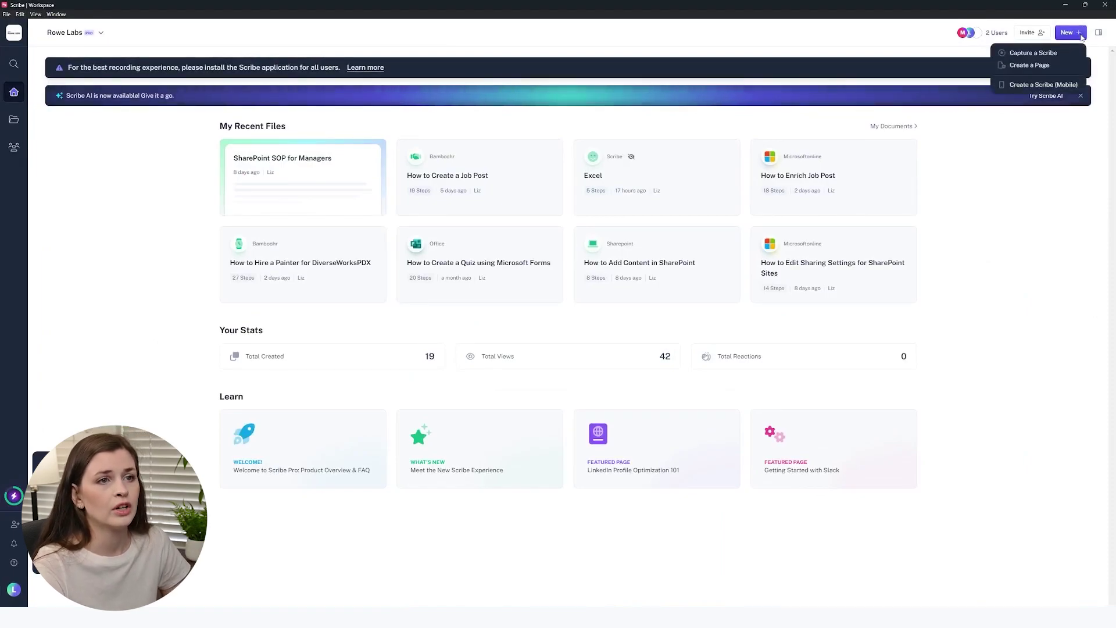
{"action": "left_click", "coordinate": [1032, 53]}
{"action": "left_click", "coordinate": [603, 359]}
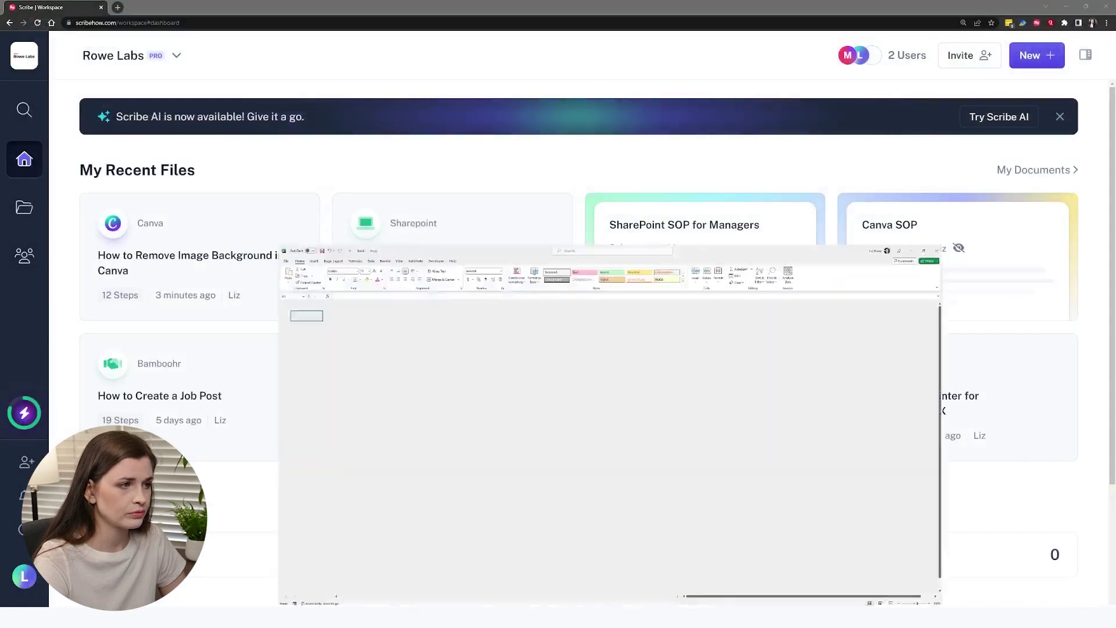
{"action": "key", "text": "alt+Tab"}
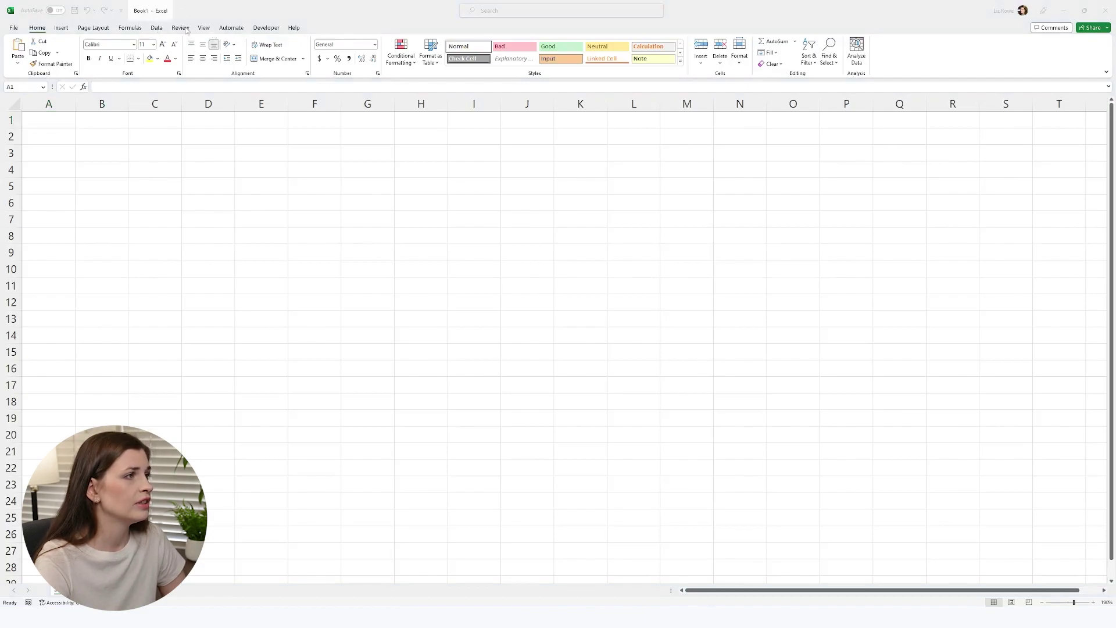
Step: Record trying Text to Columns on the blank Excel sheet and opening the Get Data options
{"action": "left_click", "coordinate": [157, 28]}
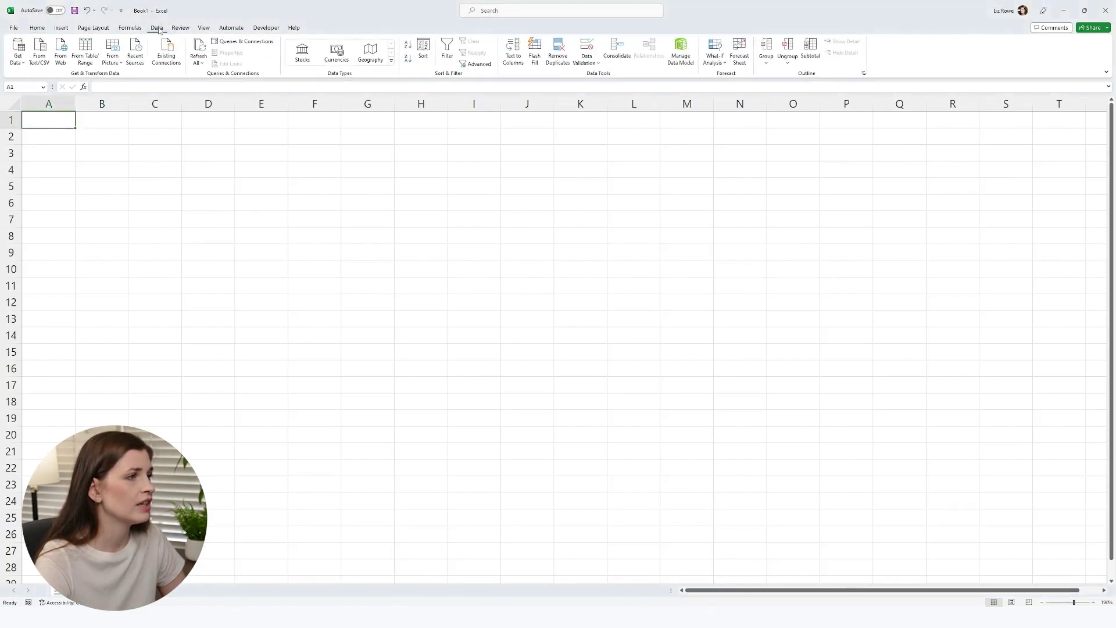
{"action": "left_click", "coordinate": [514, 56]}
{"action": "left_click", "coordinate": [607, 297]}
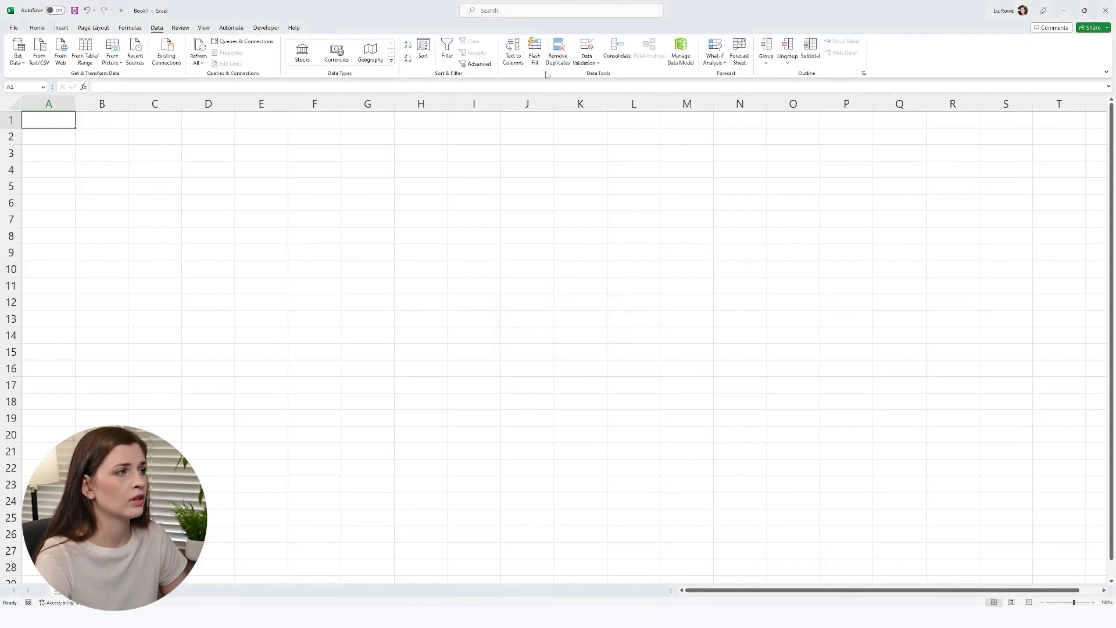
{"action": "left_click", "coordinate": [18, 57]}
{"action": "left_click", "coordinate": [337, 219]}
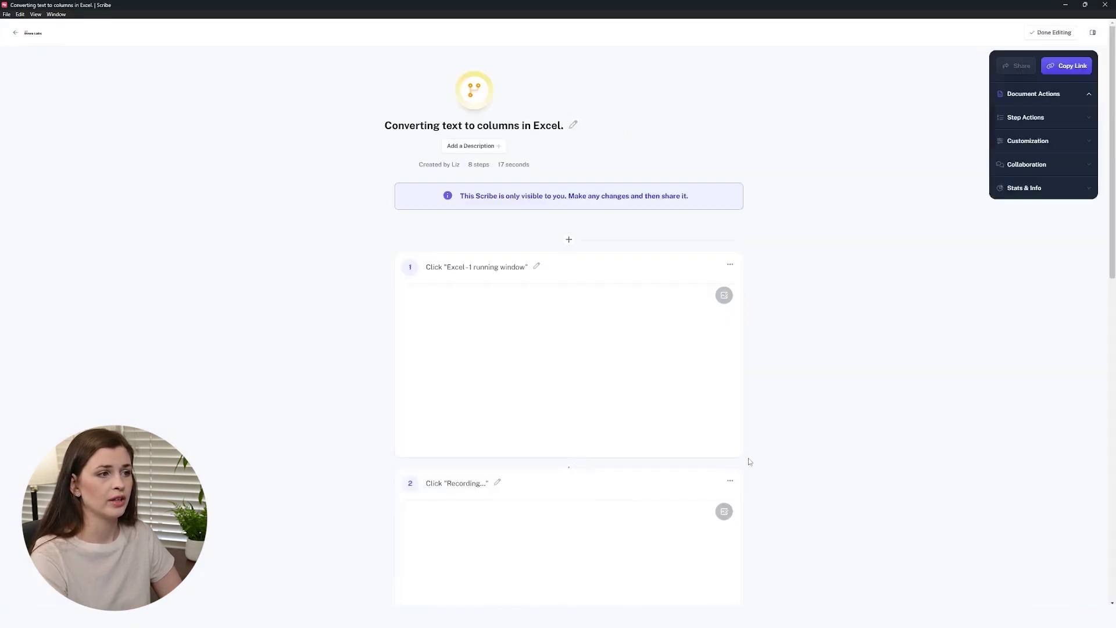
Step: Add the tip "Make sure you are connected to VPN!" after the Click "K12" step of the Excel Scribe
{"action": "scroll", "coordinate": [721, 429], "scroll_direction": "down", "scroll_amount": 5}
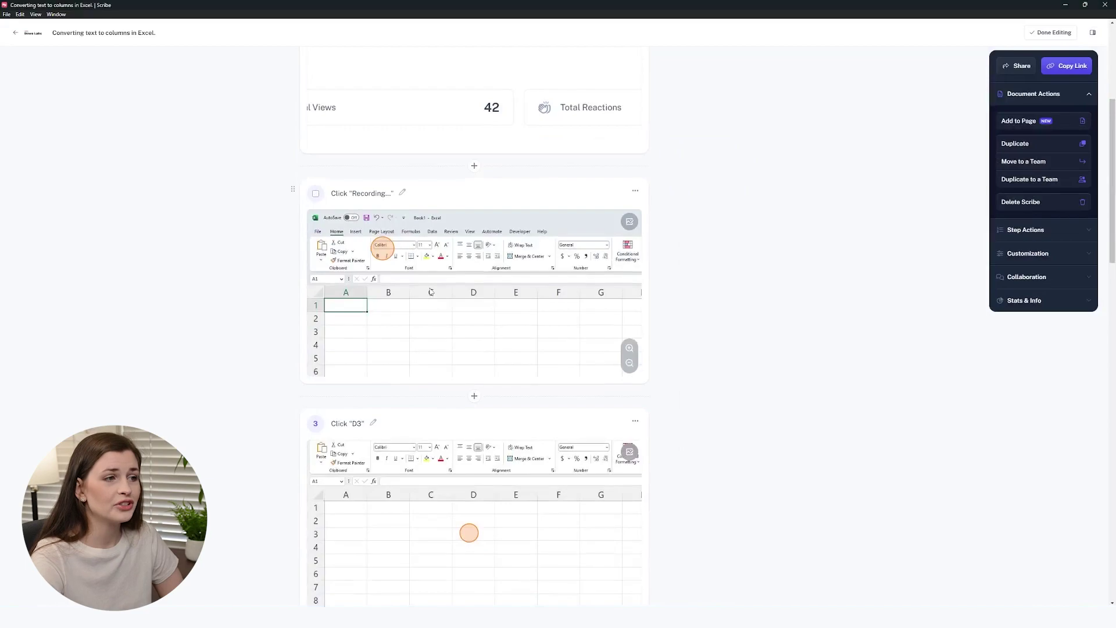
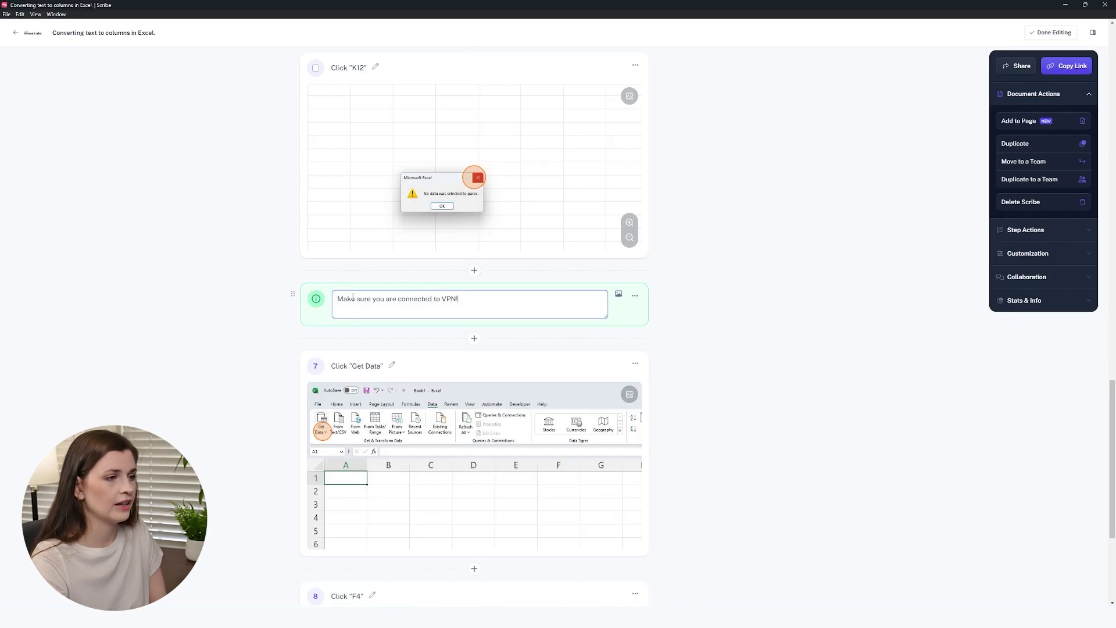
{"action": "left_click", "coordinate": [748, 285]}
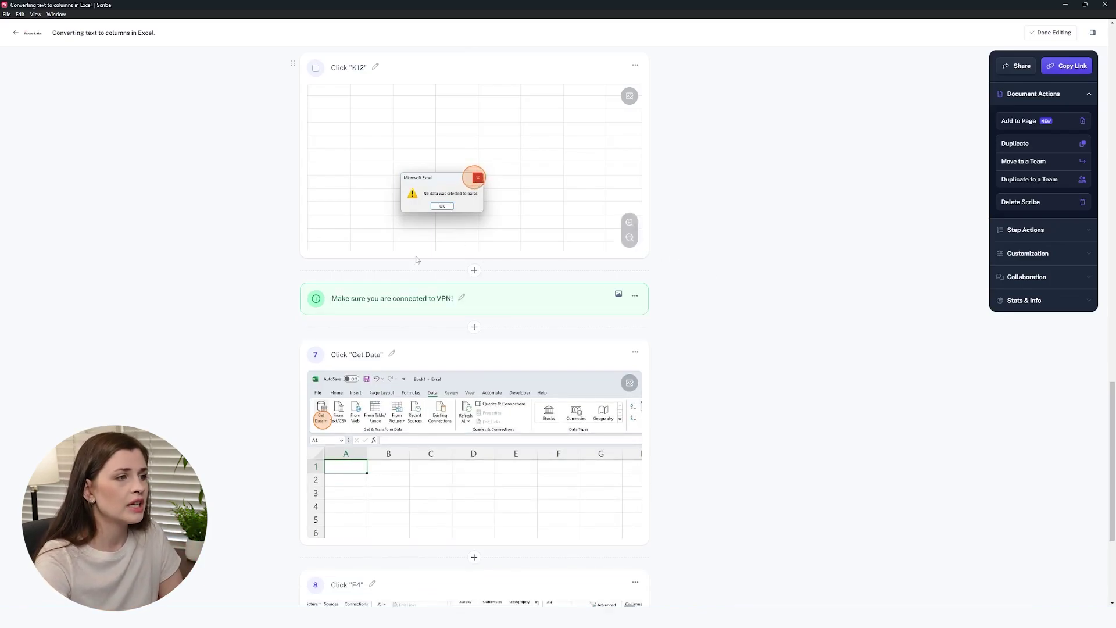
Step: Open the Click "K12" step's screenshot for editing and draw an orange arrow pointing to the Excel alert dialog
{"action": "scroll", "coordinate": [631, 368], "scroll_direction": "up", "scroll_amount": 4}
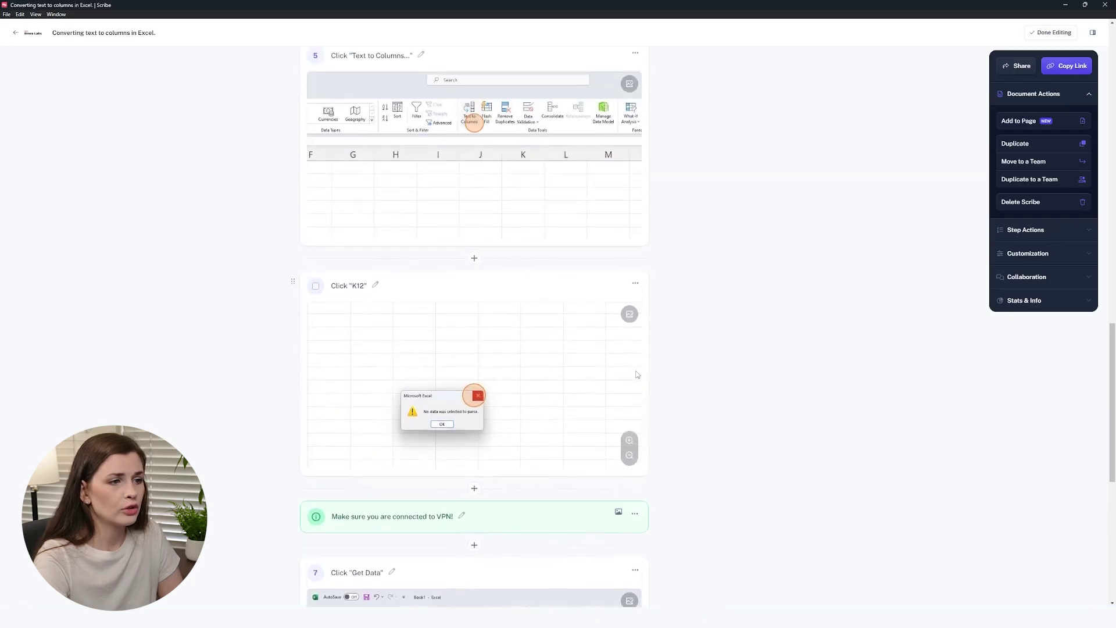
{"action": "left_click", "coordinate": [630, 314]}
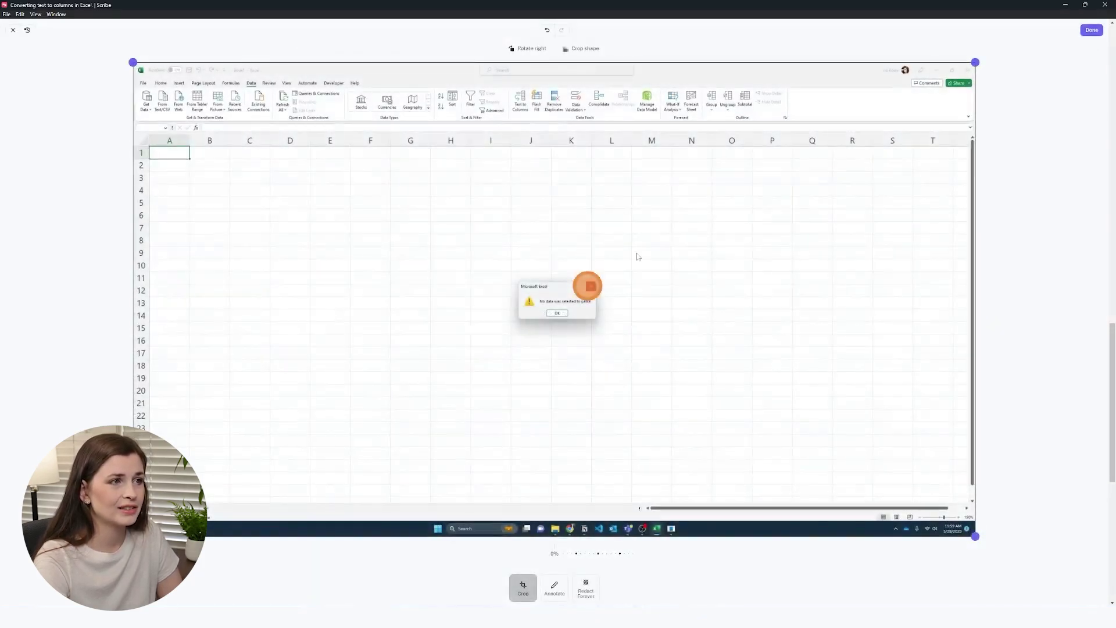
{"action": "left_click", "coordinate": [550, 588]}
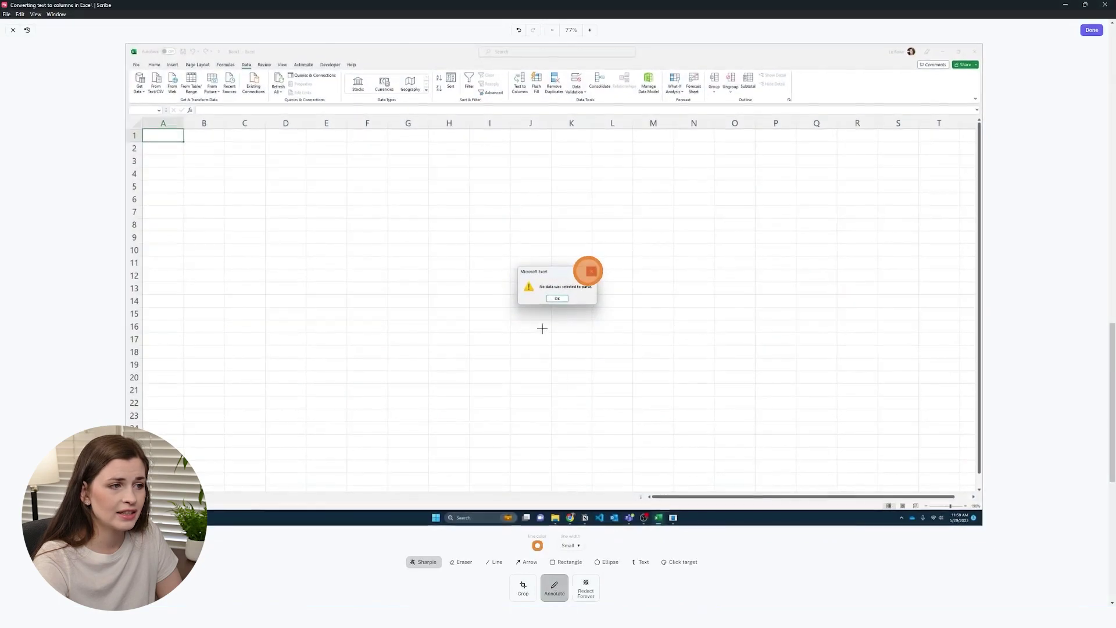
{"action": "left_click", "coordinate": [520, 562]}
{"action": "left_click_drag", "start_coordinate": [364, 204], "coordinate": [499, 259]}
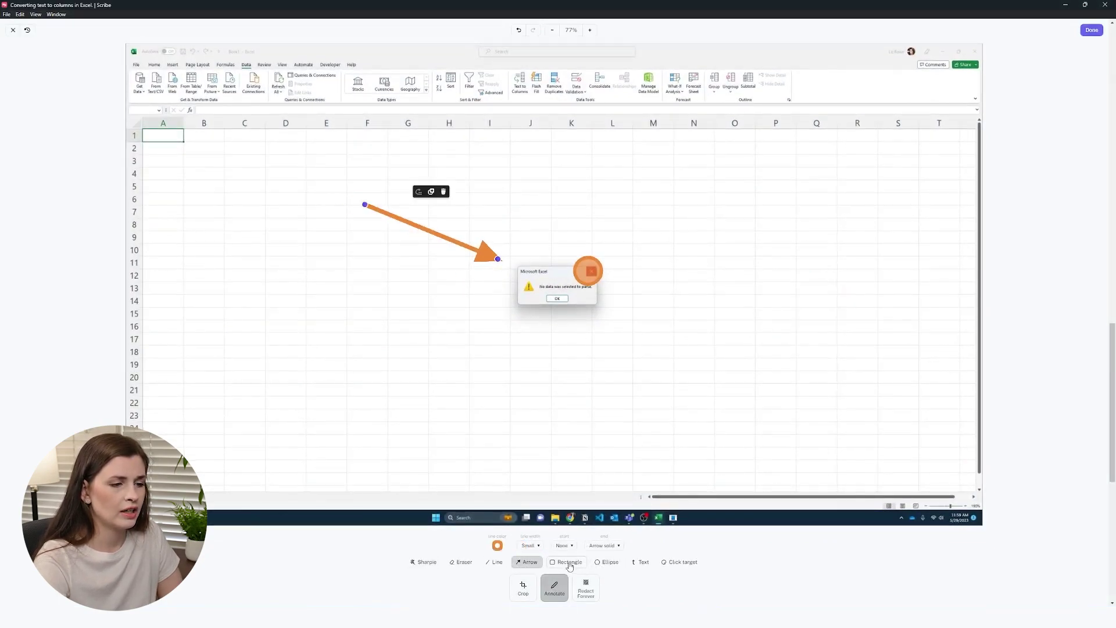
Step: Add the red text annotation "Check this out!" above the Excel alert dialog in the screenshot
{"action": "left_click", "coordinate": [639, 562]}
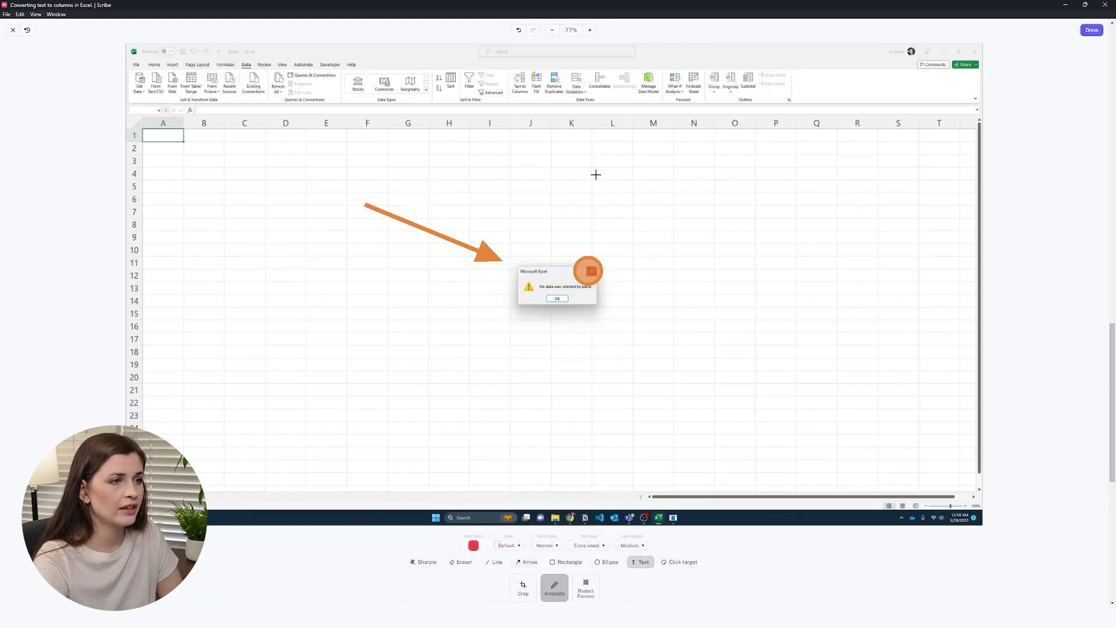
{"action": "left_click_drag", "start_coordinate": [591, 176], "coordinate": [725, 214]}
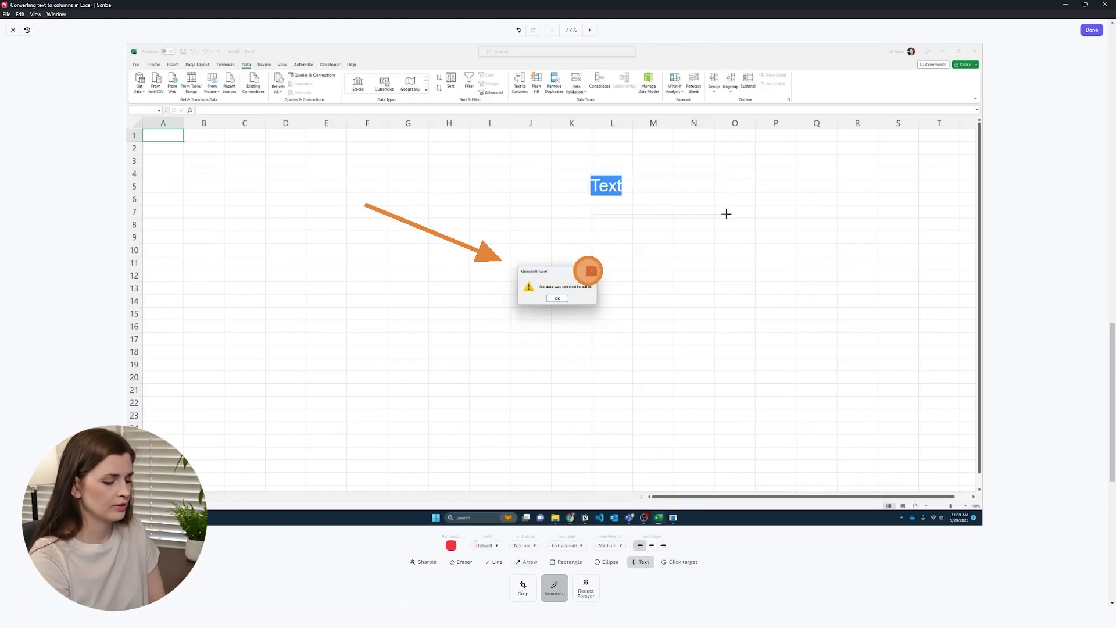
{"action": "type", "text": "Check this out"}
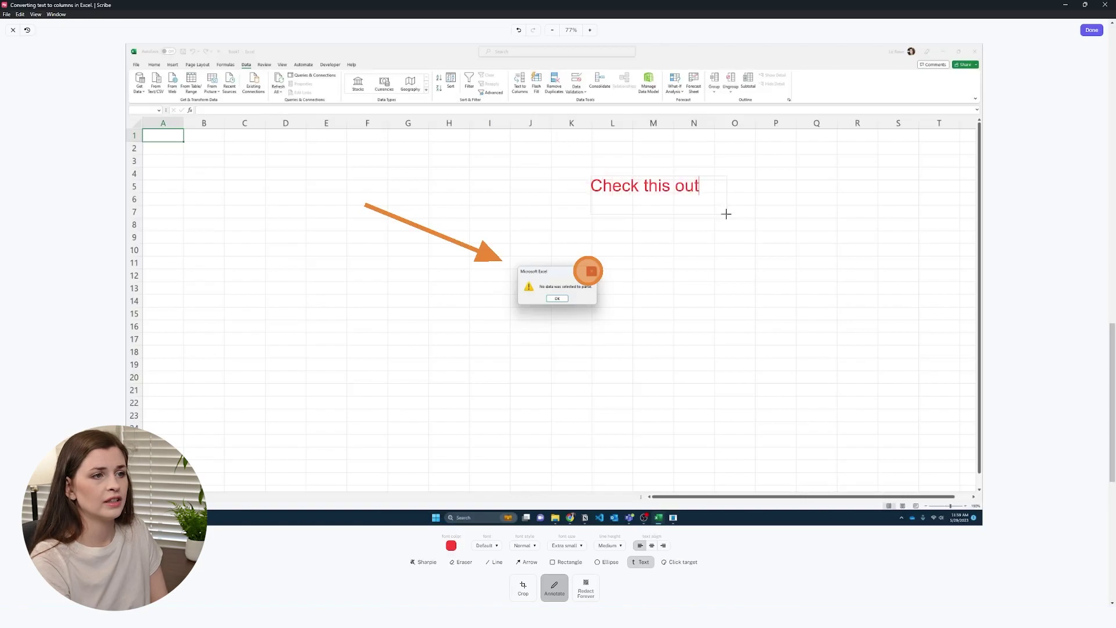
{"action": "type", "text": "!"}
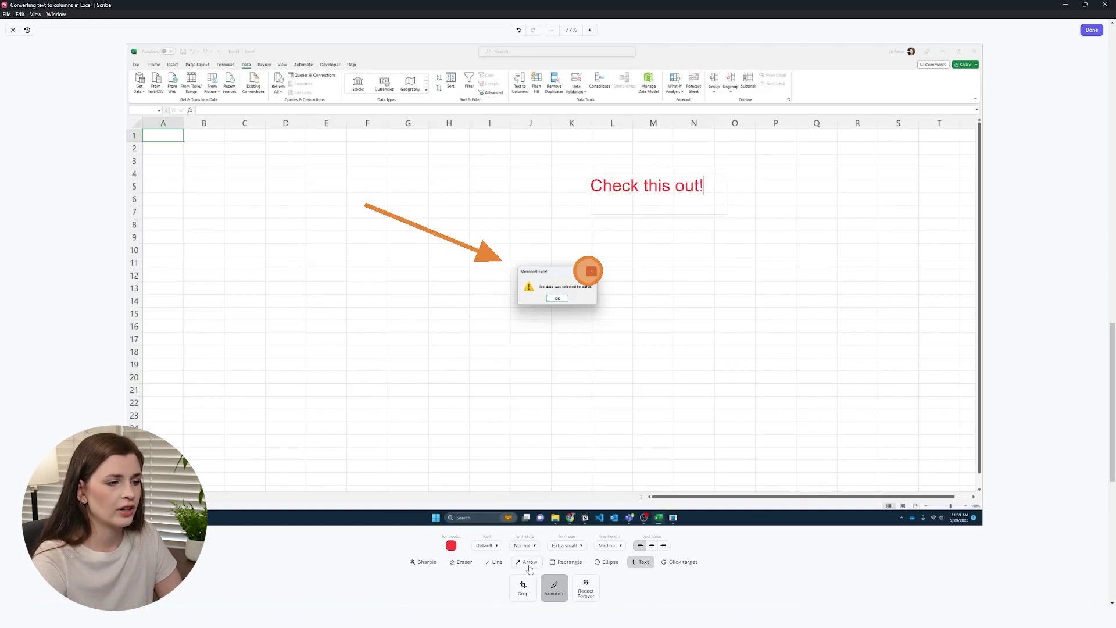
Step: Handwrite "Hi" in orange with the Sharpie tool beside the Excel alert dialog
{"action": "left_click", "coordinate": [426, 562]}
{"action": "left_click_drag", "start_coordinate": [683, 255], "coordinate": [687, 308]}
{"action": "mouse_move", "coordinate": [706, 240]}
{"action": "left_mouse_down"}
{"action": "mouse_move", "coordinate": [723, 308]}
{"action": "mouse_move", "coordinate": [725, 280]}
{"action": "left_mouse_up"}
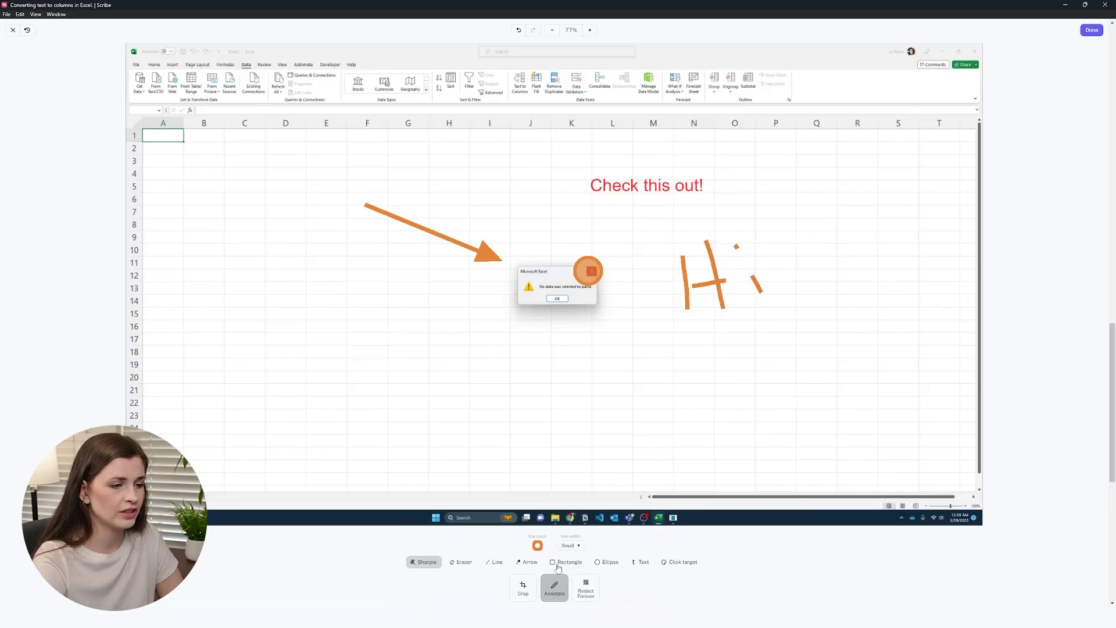
Step: Redact the account name in the Excel title bar of the screenshot and finish editing the image
{"action": "left_click", "coordinate": [586, 588]}
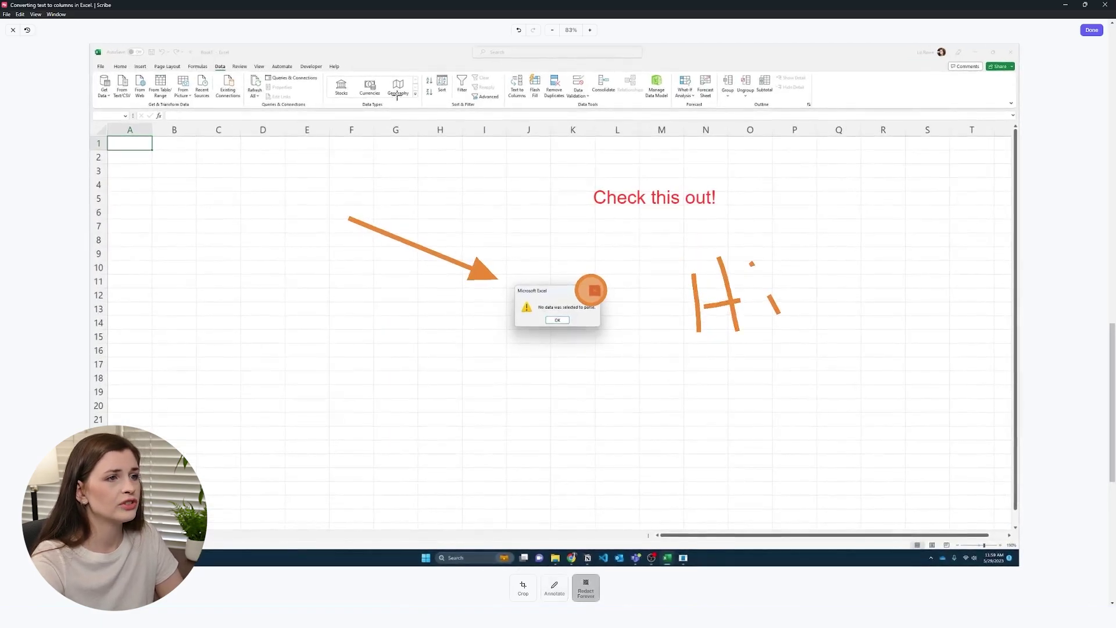
{"action": "left_click_drag", "start_coordinate": [910, 47], "coordinate": [953, 59]}
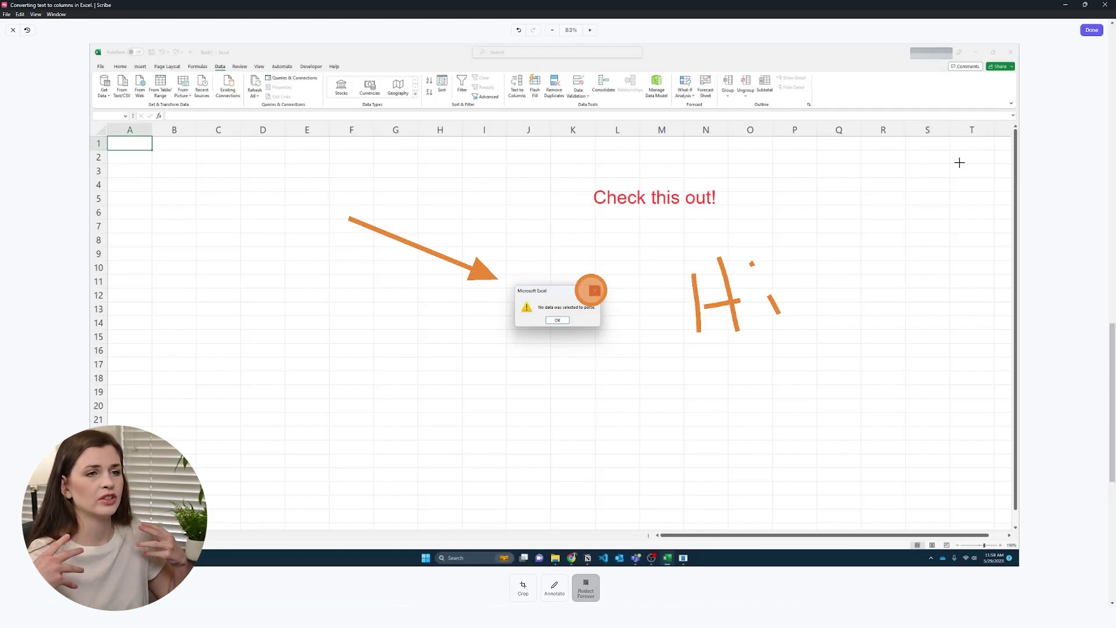
{"action": "left_click", "coordinate": [1099, 32]}
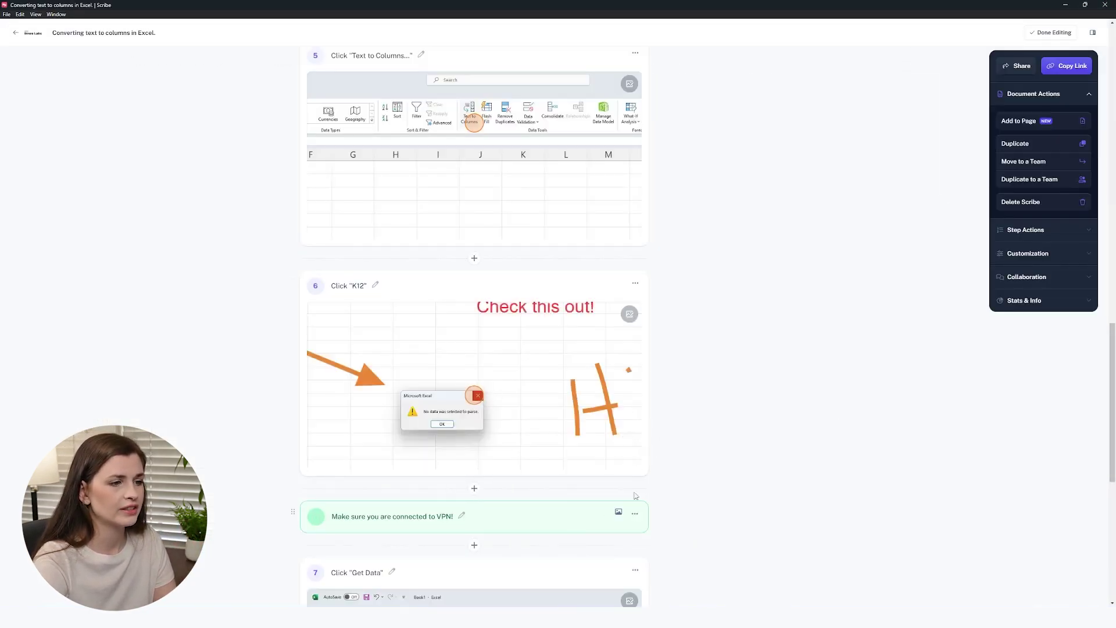
Step: Adjust the zoom of the annotated screenshot in the Click "K12" step
{"action": "left_click", "coordinate": [629, 455]}
{"action": "left_click", "coordinate": [629, 456]}
{"action": "left_click", "coordinate": [630, 441]}
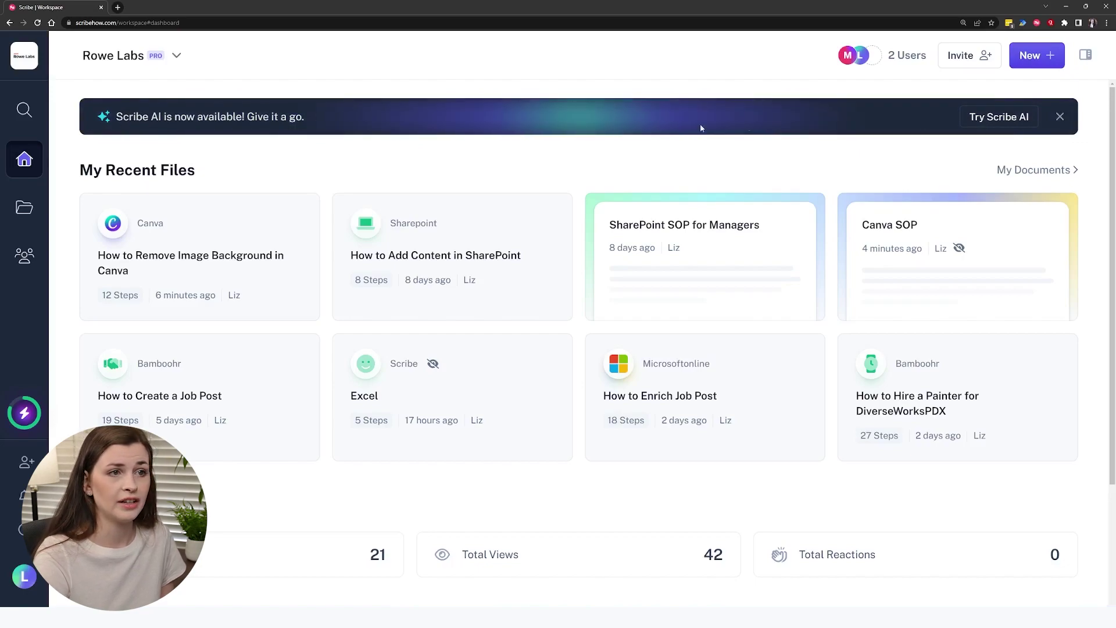
Step: Create a new page in the browser workspace and title it "Risk Management SOP"
{"action": "left_click", "coordinate": [1043, 58]}
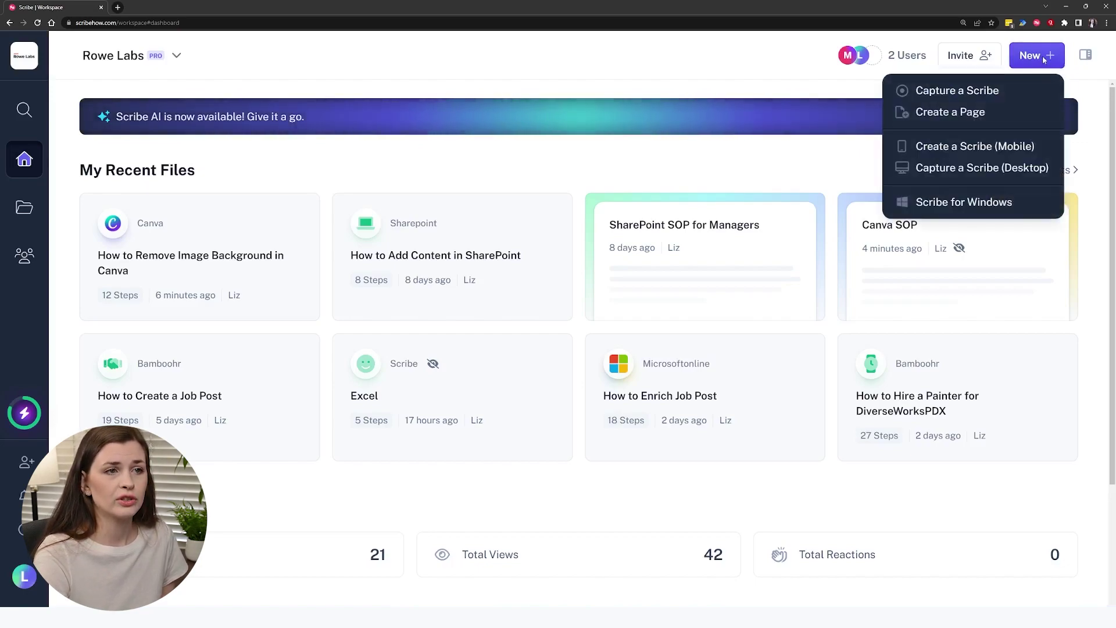
{"action": "left_click", "coordinate": [962, 114]}
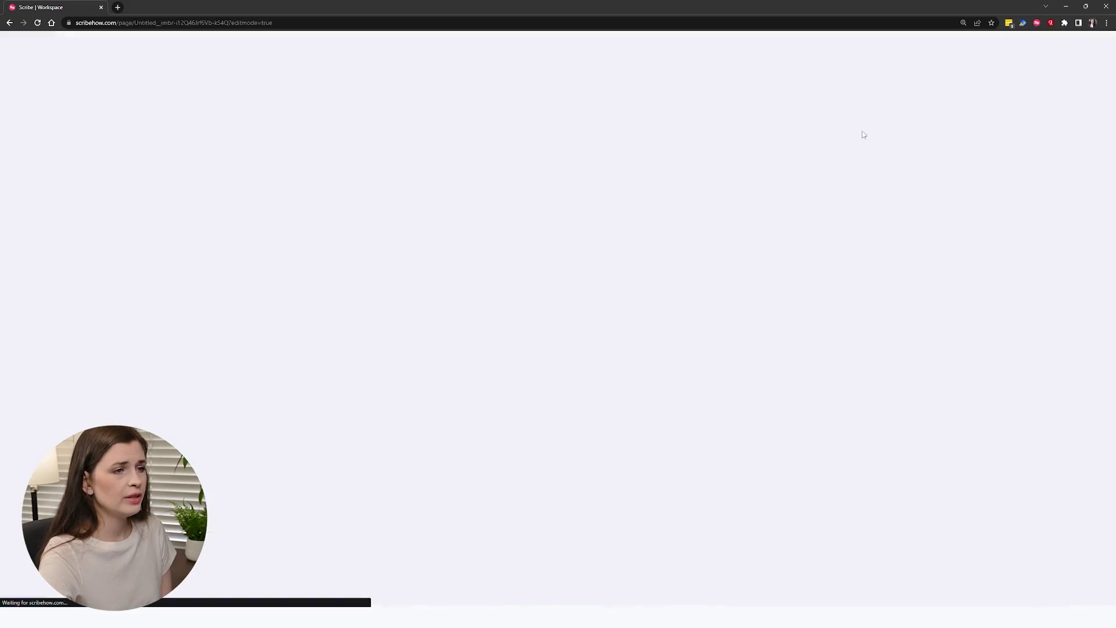
{"action": "key", "text": "BackSpace"}
{"action": "key", "text": "BackSpace"}
{"action": "key", "text": "BackSpace"}
{"action": "key", "text": "BackSpace"}
{"action": "key", "text": "BackSpace"}
{"action": "key", "text": "BackSpace"}
{"action": "key", "text": "BackSpace"}
{"action": "key", "text": "BackSpace"}
{"action": "type", "text": "Risk Manag"}
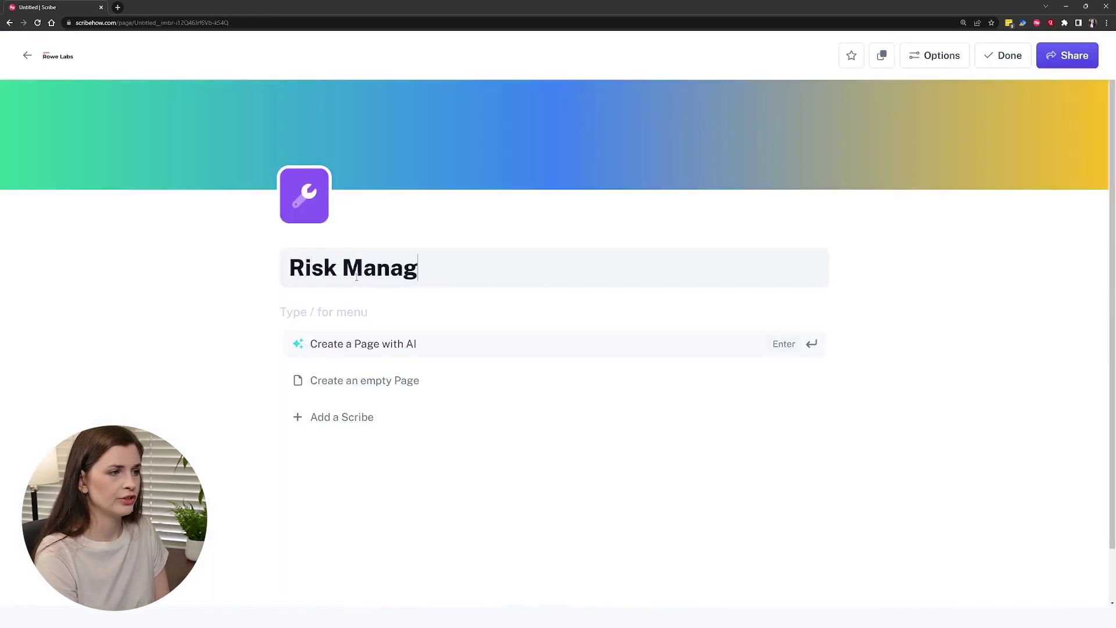
{"action": "type", "text": "ement SOP"}
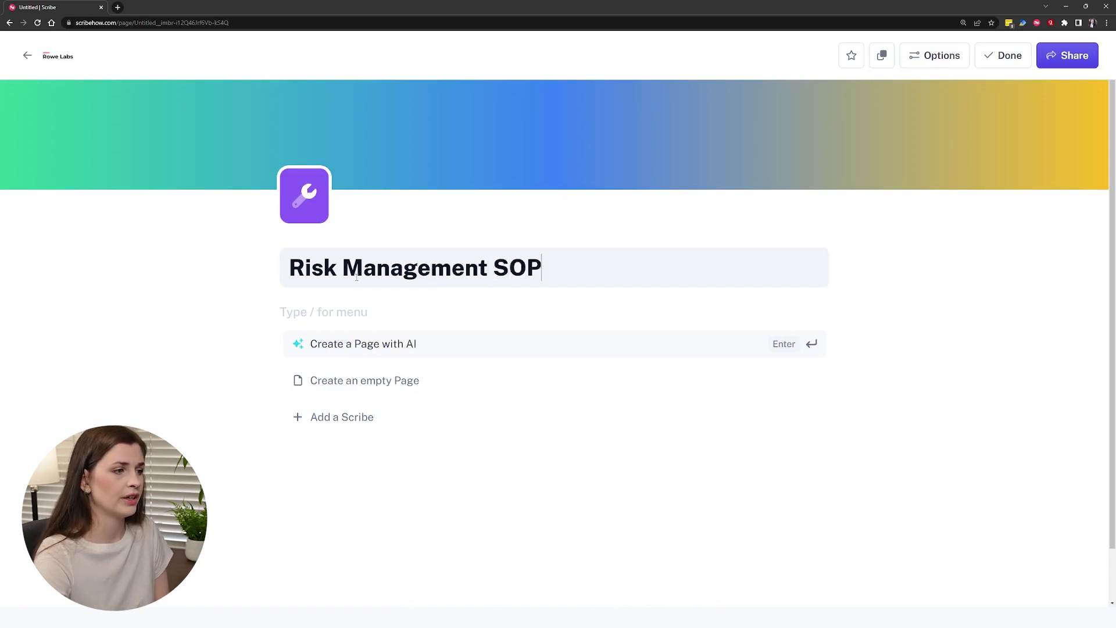
Step: Draft the page content with AI using the prompt "Create an SOP for risk management of a large construction project"
{"action": "left_click", "coordinate": [338, 311]}
{"action": "type", "text": "/"}
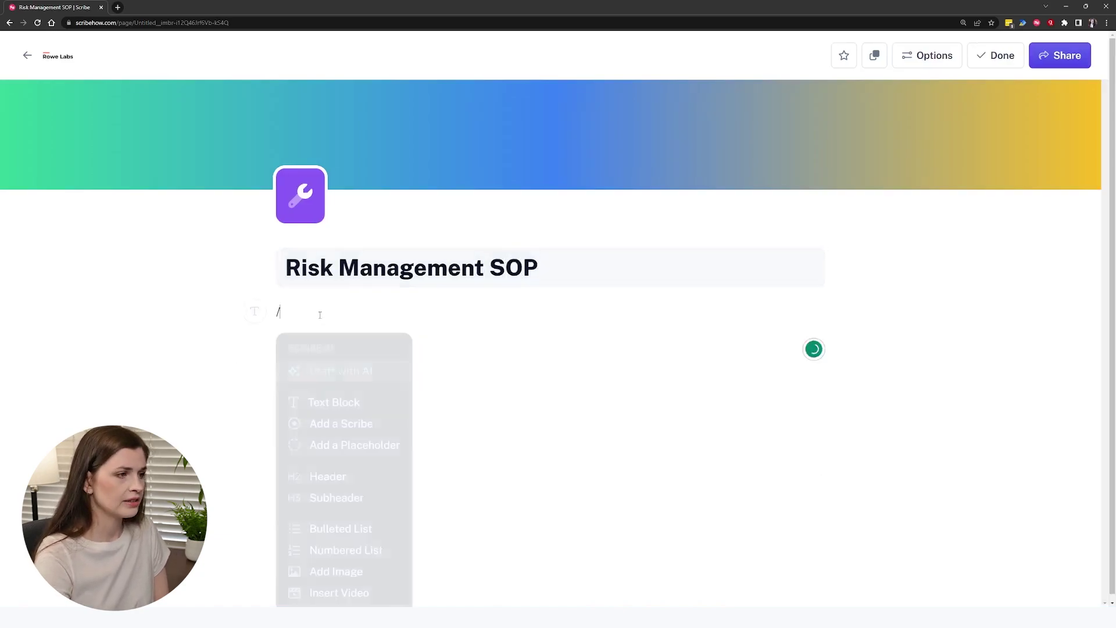
{"action": "left_click", "coordinate": [358, 372]}
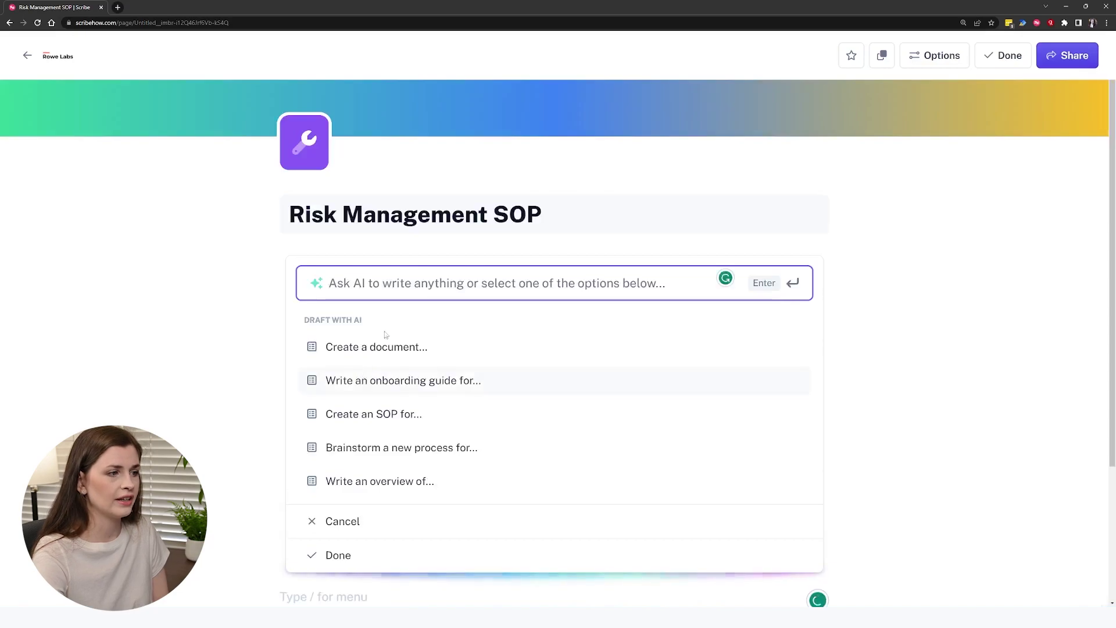
{"action": "left_click", "coordinate": [384, 414]}
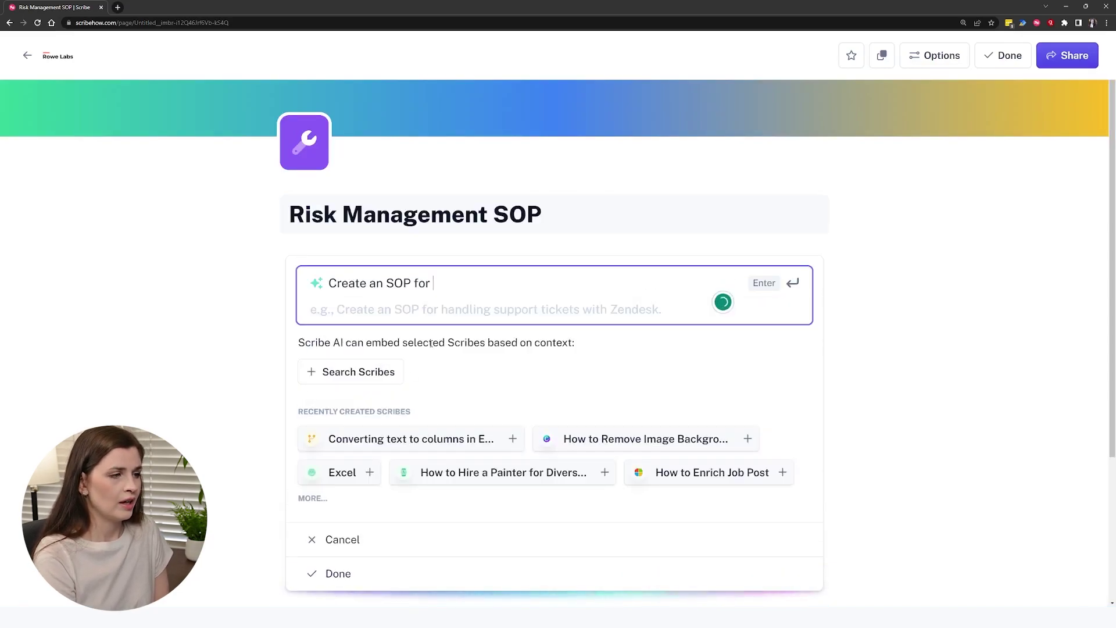
{"action": "type", "text": "risk manag"}
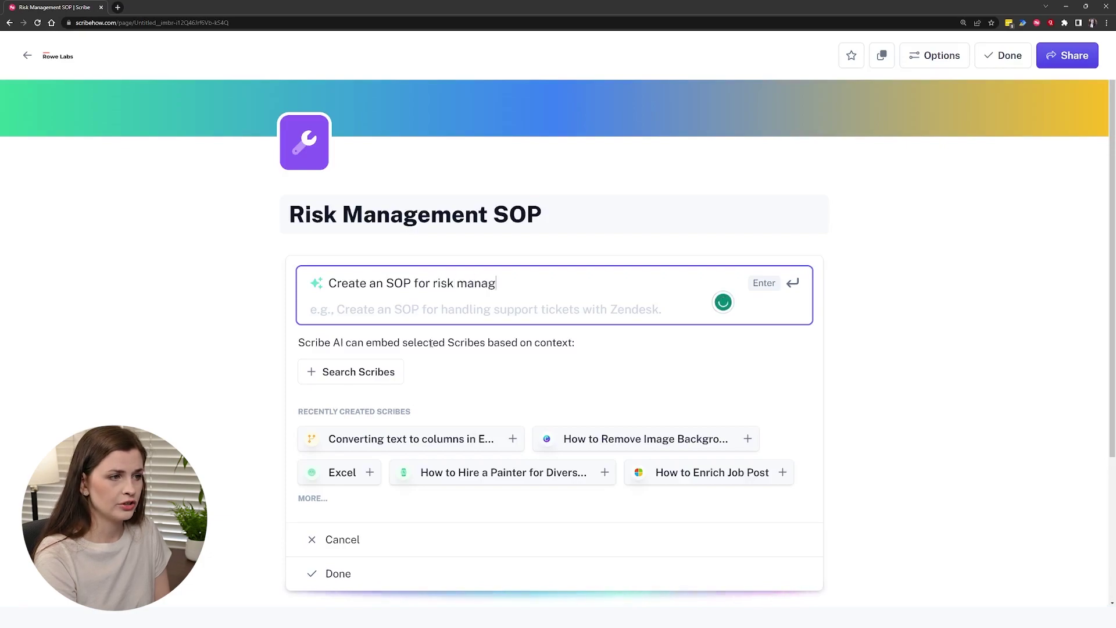
{"action": "type", "text": "ement of a la"}
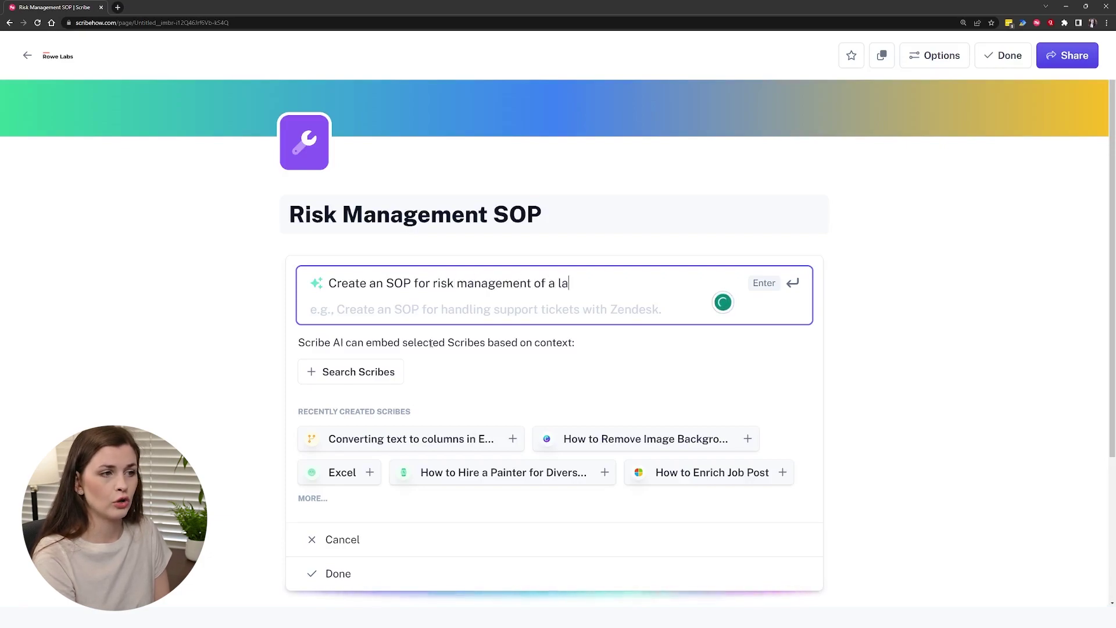
{"action": "type", "text": "rge constru"}
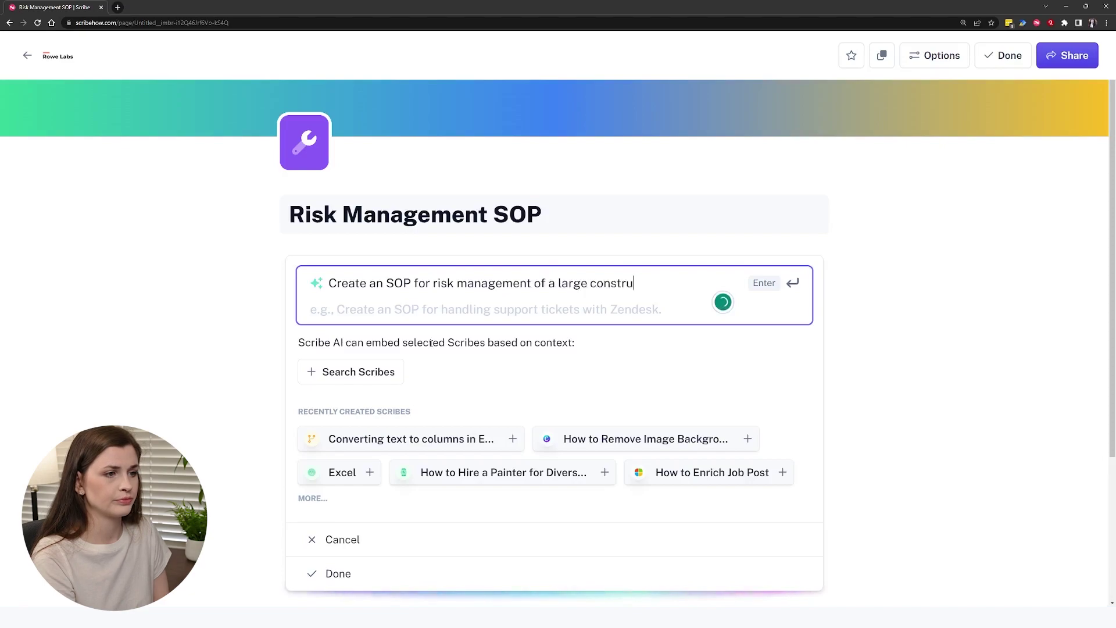
{"action": "type", "text": "ction project"}
{"action": "key", "text": "Return"}
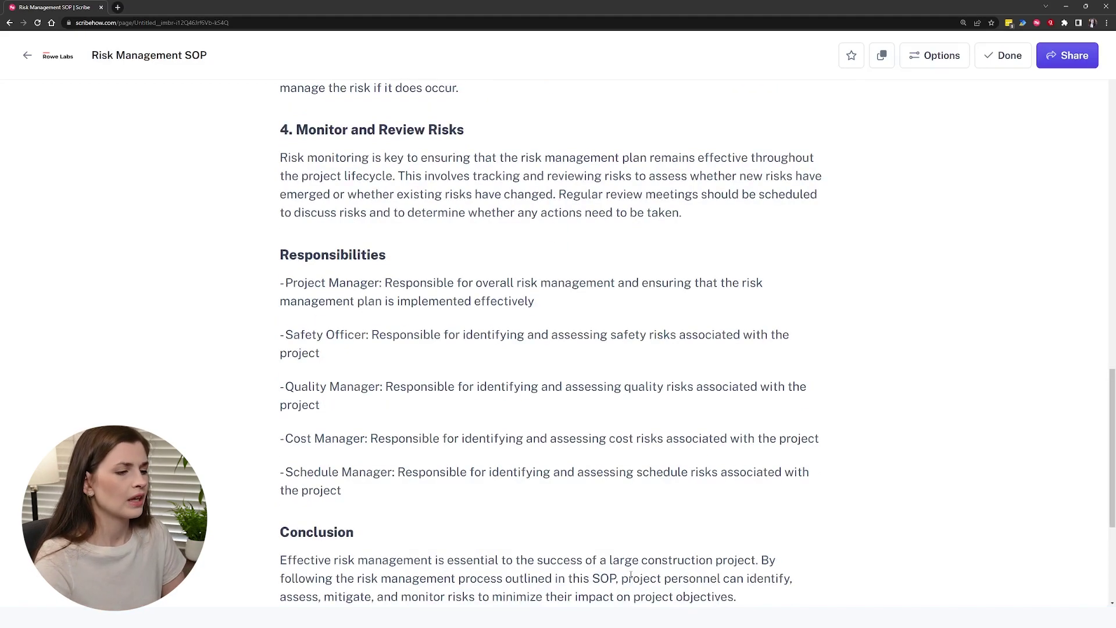
Step: Look over the drafted SOP, finish editing the page and return to the workspace
{"action": "scroll", "coordinate": [631, 575], "scroll_direction": "down", "scroll_amount": 5}
{"action": "scroll", "coordinate": [560, 447], "scroll_direction": "up", "scroll_amount": 10}
{"action": "scroll", "coordinate": [559, 447], "scroll_direction": "up", "scroll_amount": 10}
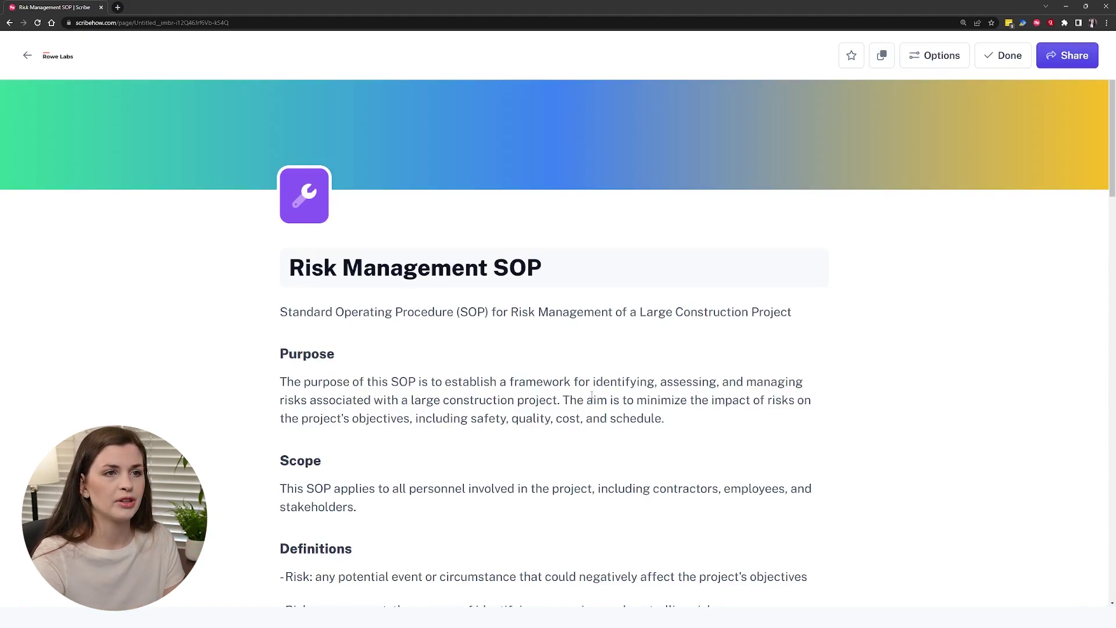
{"action": "left_click", "coordinate": [997, 56]}
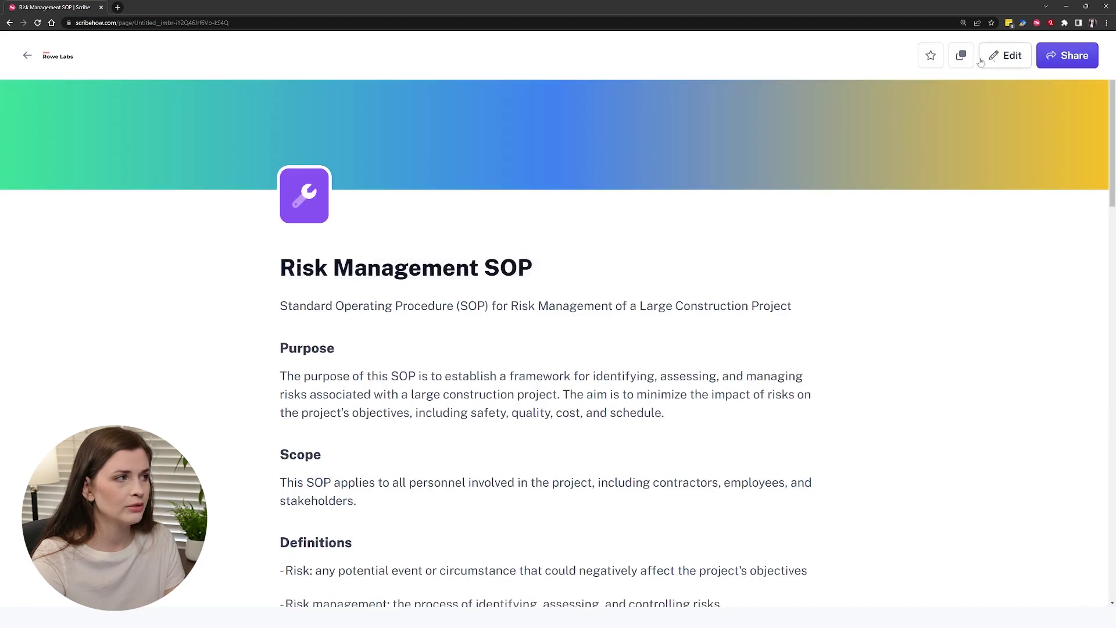
{"action": "left_click", "coordinate": [27, 55]}
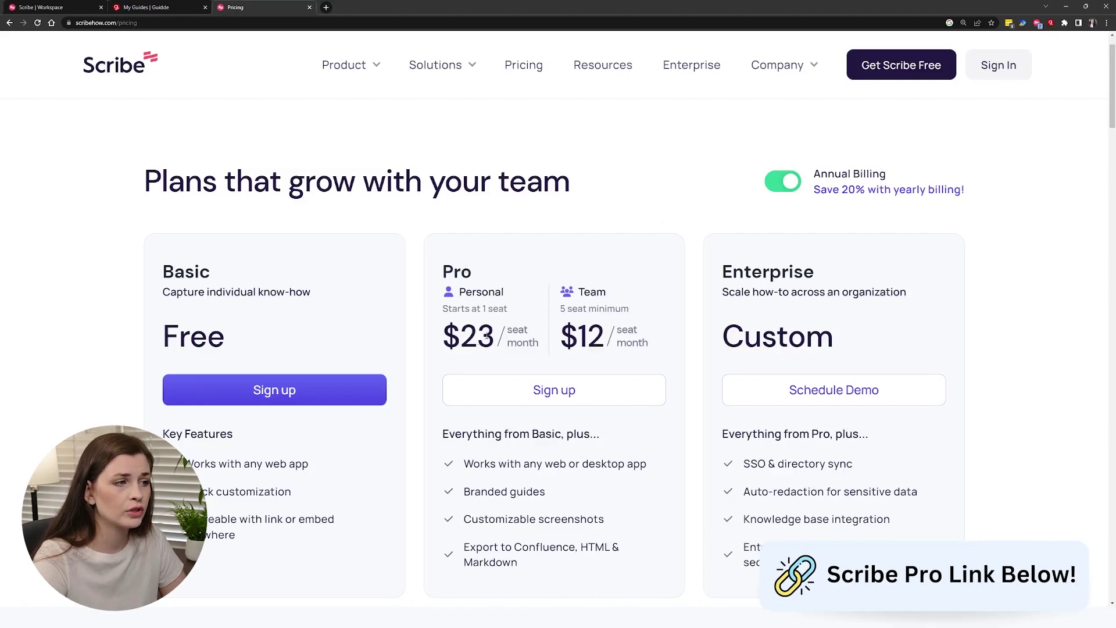
Step: Compare the Basic, Pro and Enterprise plans on Scribe's pricing page, including the Pro seat requirements
{"action": "left_click_drag", "start_coordinate": [458, 300], "coordinate": [510, 314]}
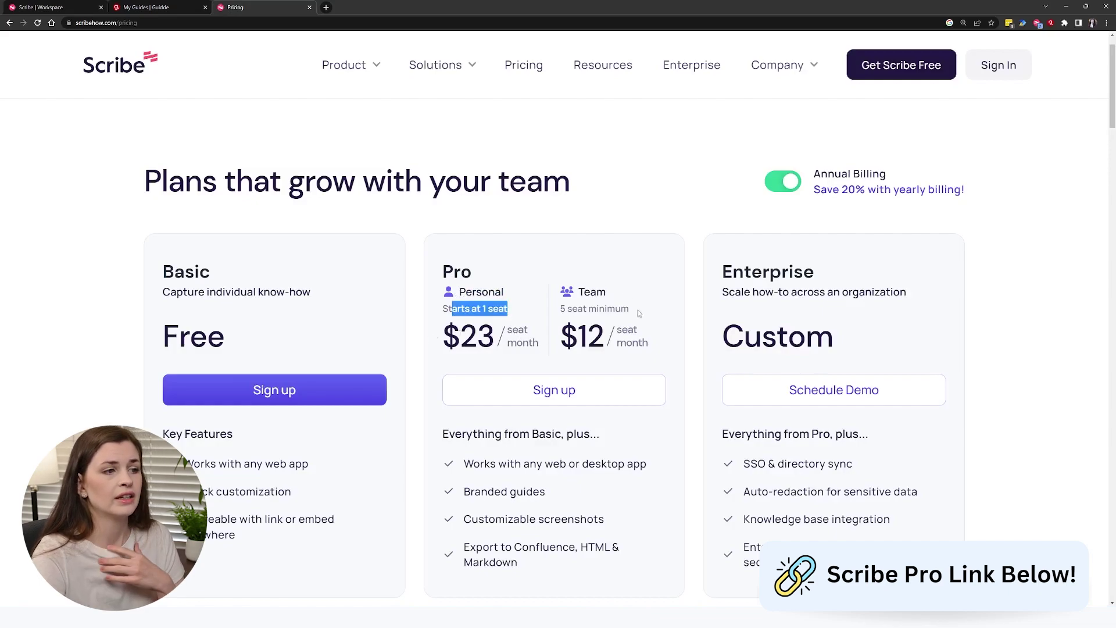
{"action": "left_click", "coordinate": [604, 307]}
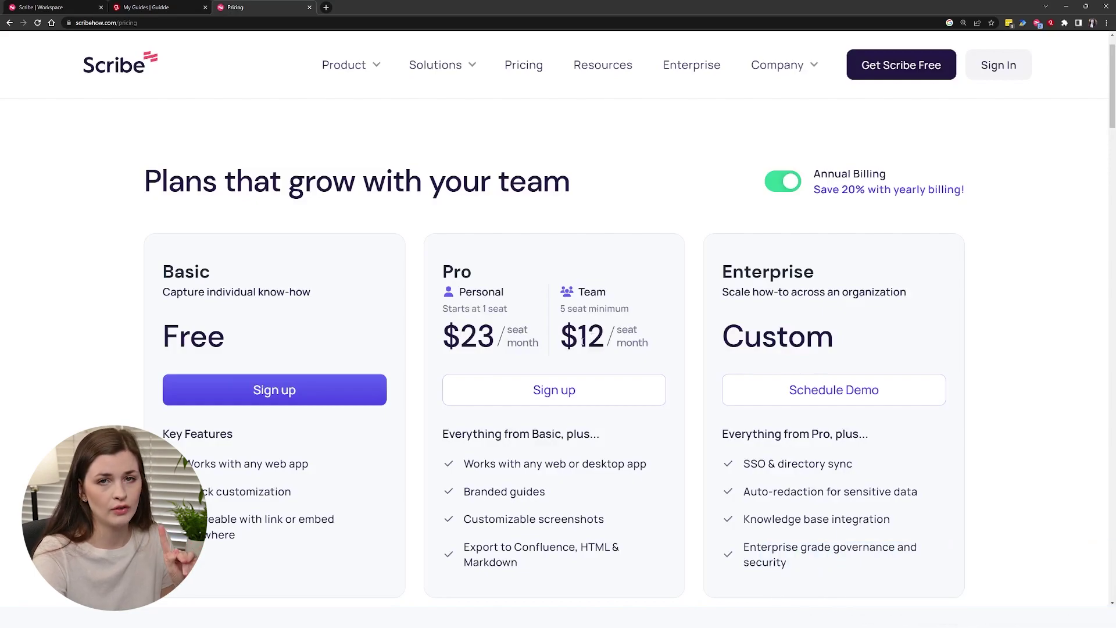
{"action": "scroll", "coordinate": [509, 360], "scroll_direction": "down", "scroll_amount": 2}
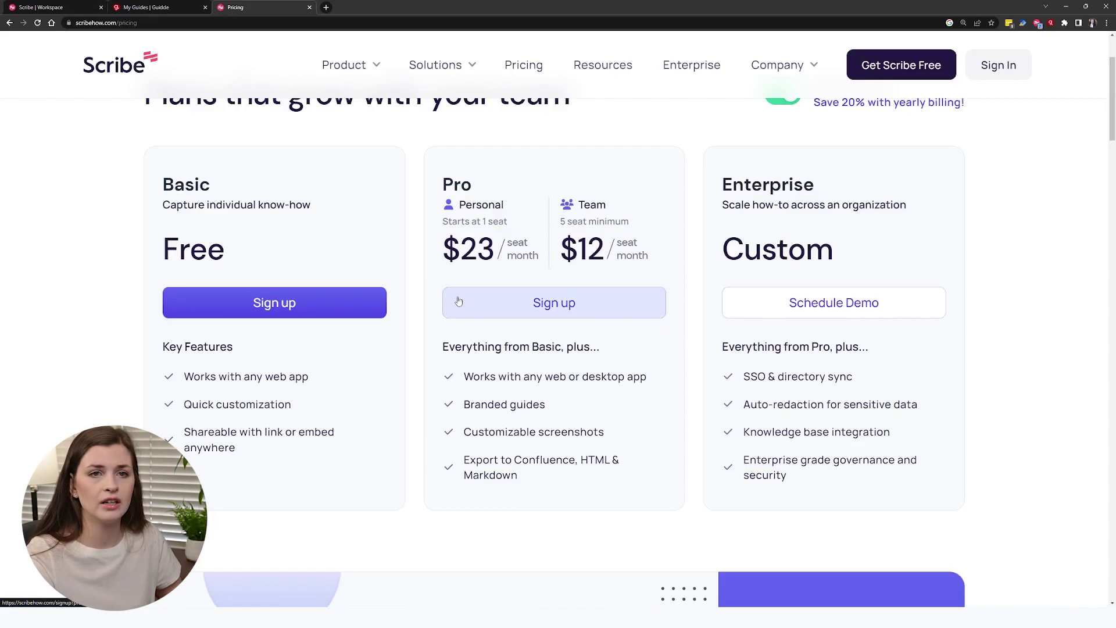
{"action": "scroll", "coordinate": [802, 348], "scroll_direction": "up", "scroll_amount": 2}
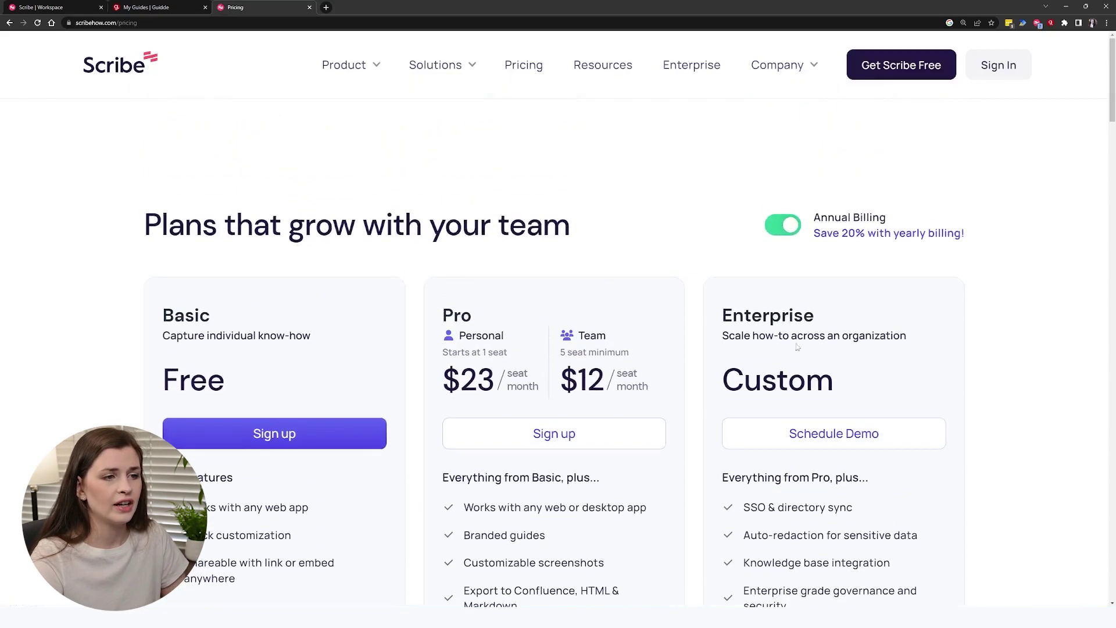
{"action": "left_click_drag", "start_coordinate": [724, 314], "coordinate": [837, 389]}
{"action": "left_click", "coordinate": [922, 369]}
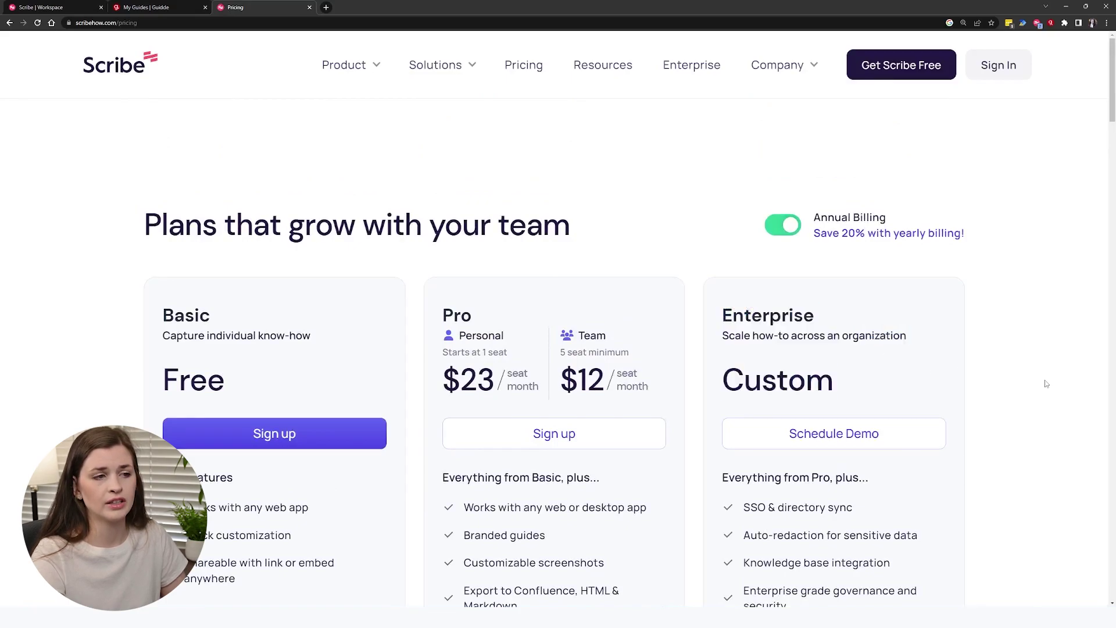
{"action": "scroll", "coordinate": [1044, 389], "scroll_direction": "down", "scroll_amount": 2}
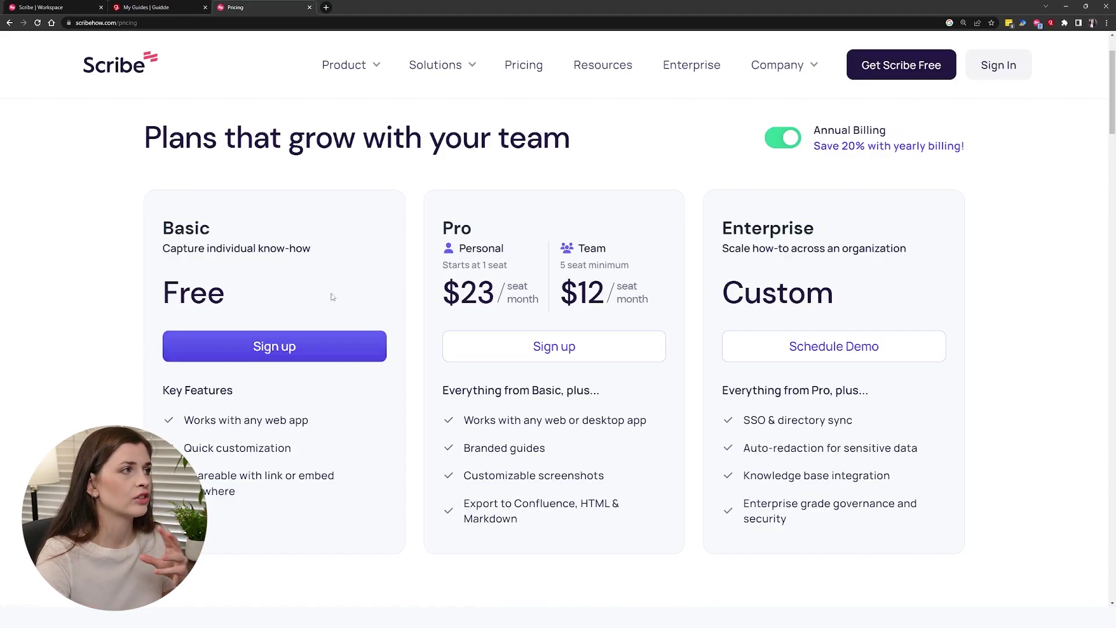
Step: Switch to Guidde, examine its upgrade plans and close the plan overview
{"action": "left_click", "coordinate": [156, 7]}
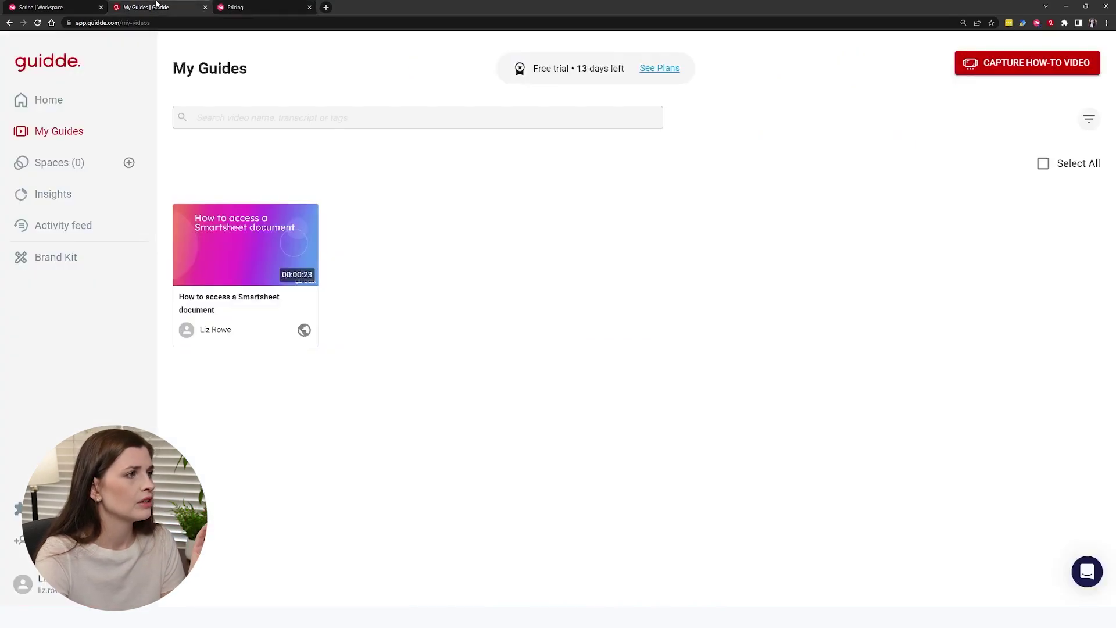
{"action": "mouse_move", "coordinate": [237, 303]}
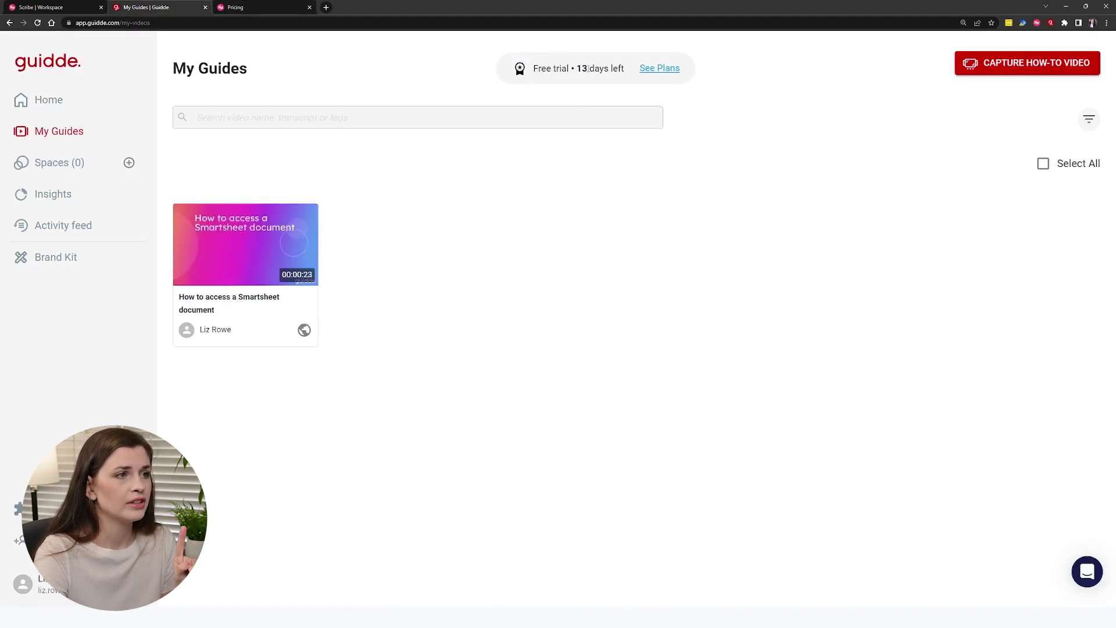
{"action": "left_click", "coordinate": [657, 71]}
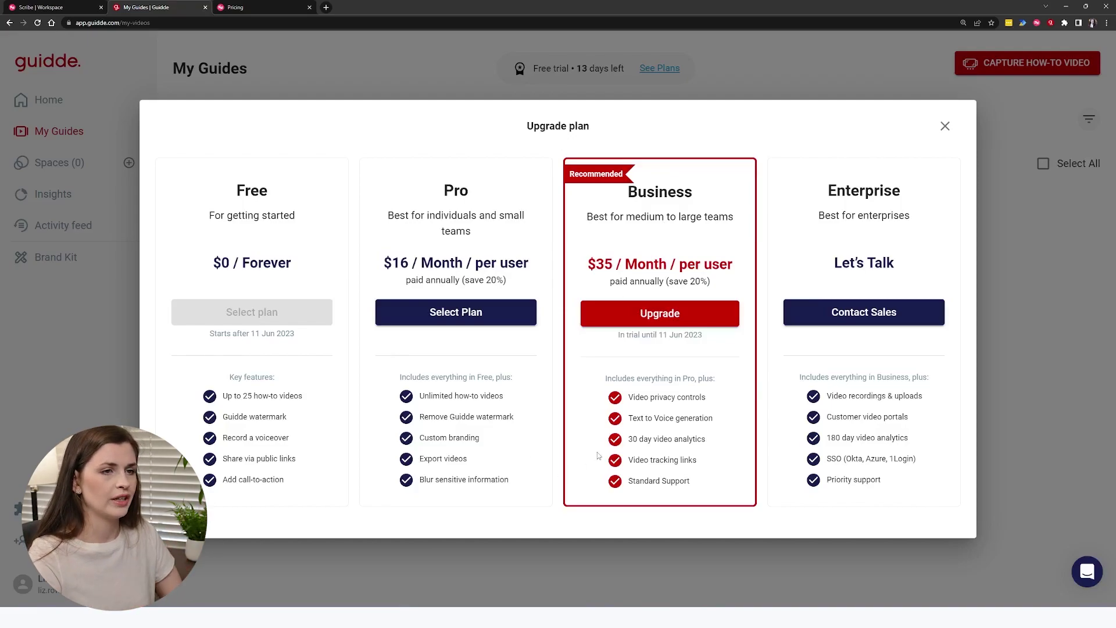
{"action": "left_click", "coordinate": [944, 129]}
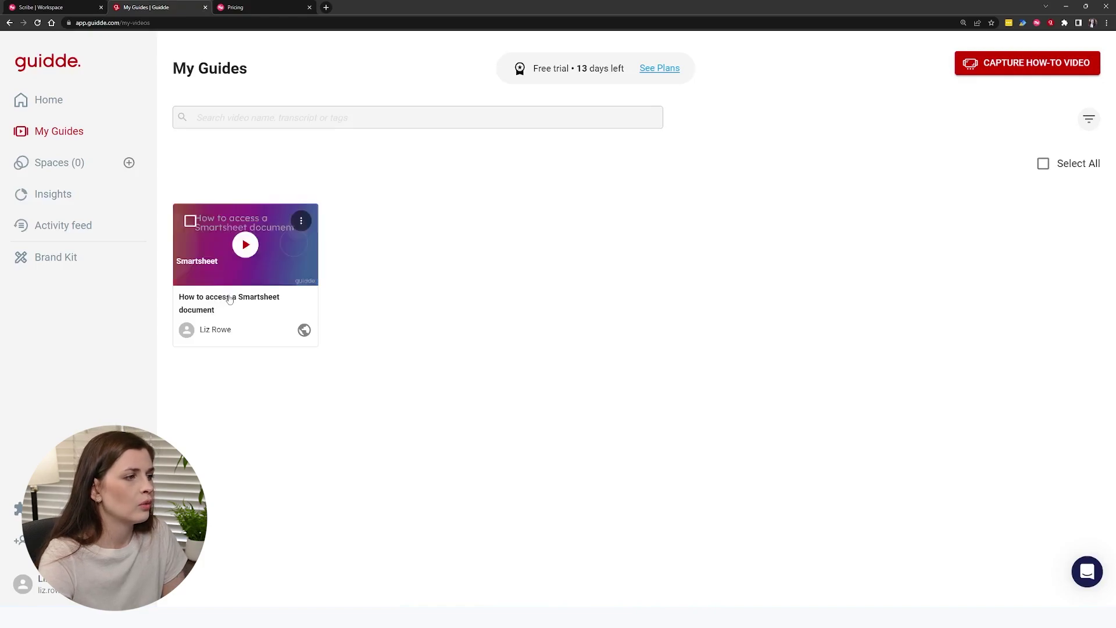
Step: Try out the Magic Capture setup with Employee Training as the capture type and dismiss it without recording
{"action": "left_click", "coordinate": [1051, 25]}
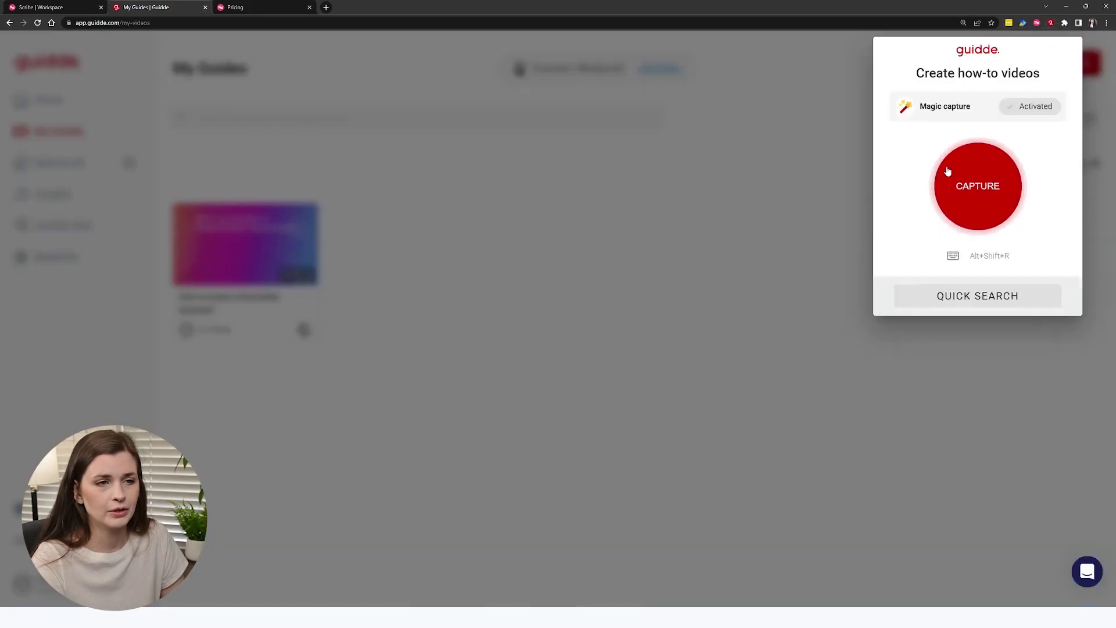
{"action": "left_click", "coordinate": [762, 211]}
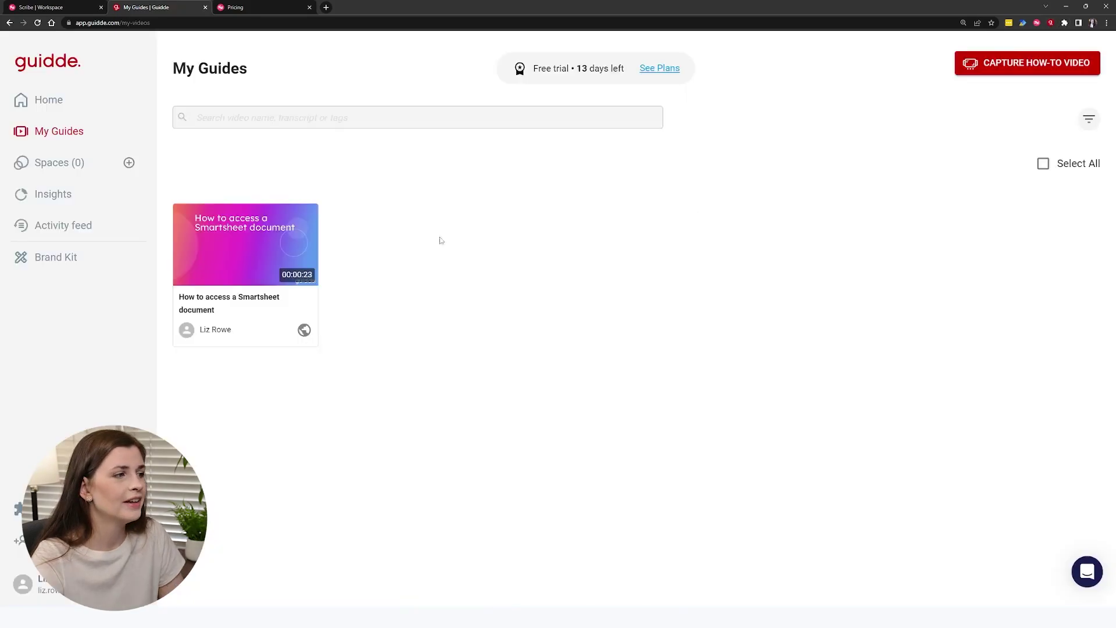
{"action": "left_click", "coordinate": [1051, 25]}
{"action": "left_click", "coordinate": [998, 213]}
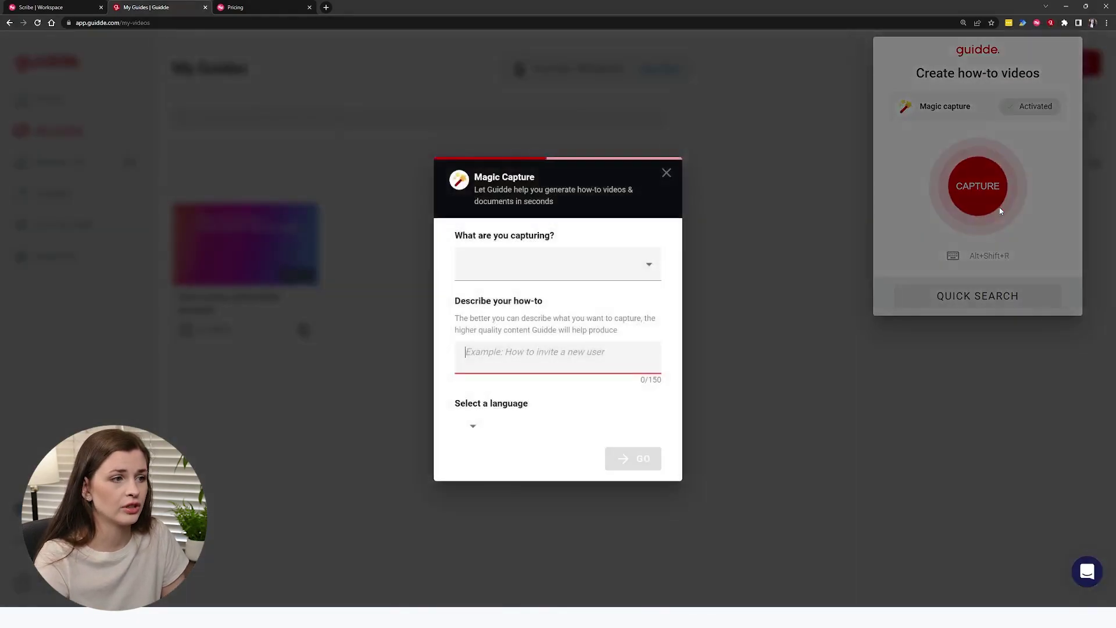
{"action": "left_click", "coordinate": [537, 269]}
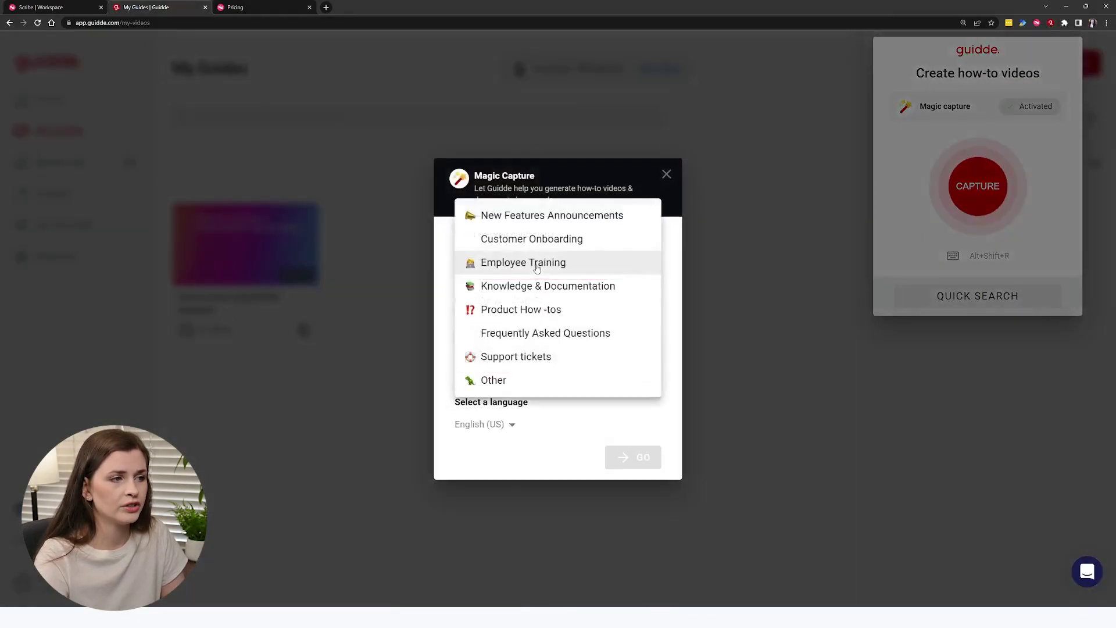
{"action": "left_click", "coordinate": [533, 271]}
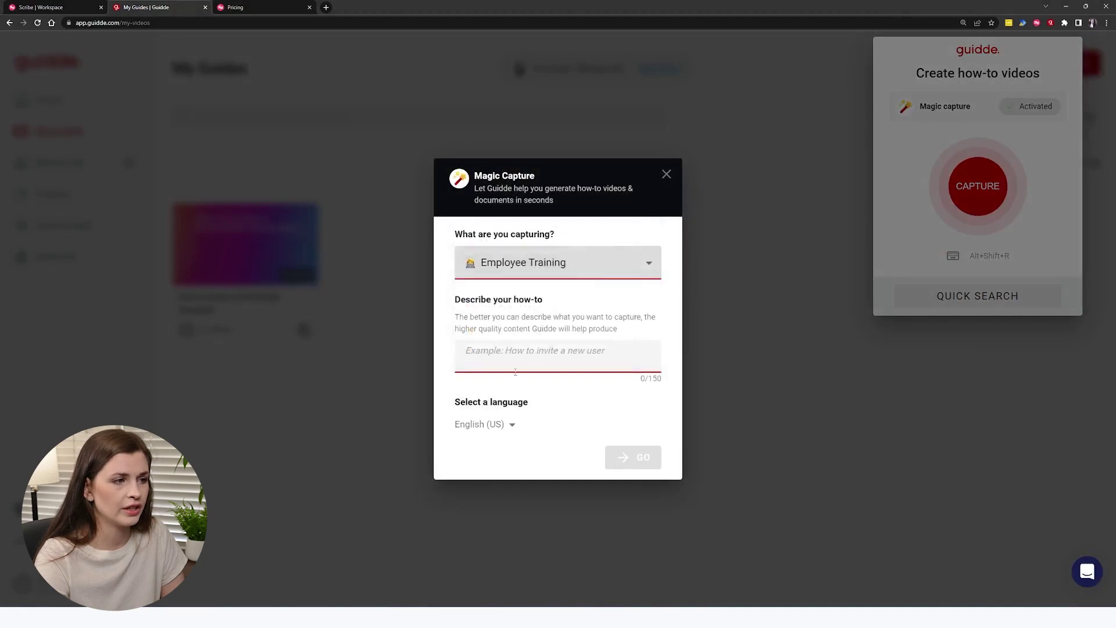
{"action": "left_click", "coordinate": [521, 358]}
{"action": "left_click_drag", "start_coordinate": [622, 335], "coordinate": [418, 304]}
{"action": "left_click", "coordinate": [307, 320]}
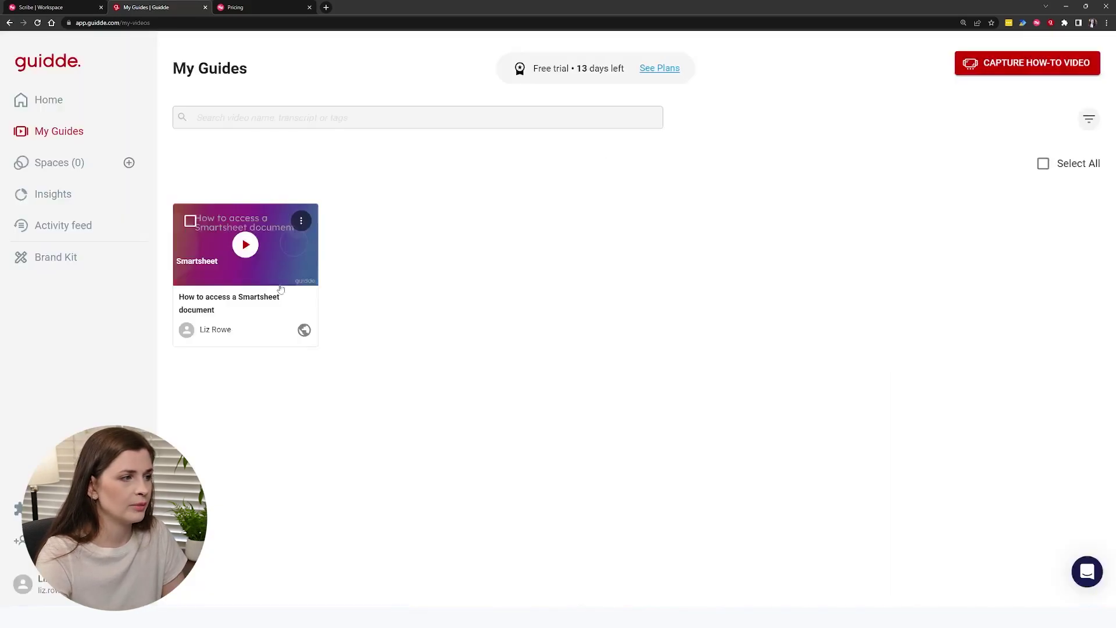
Step: Open the "How to access a Smartsheet document" guide and look through its video and written steps
{"action": "left_click", "coordinate": [274, 298]}
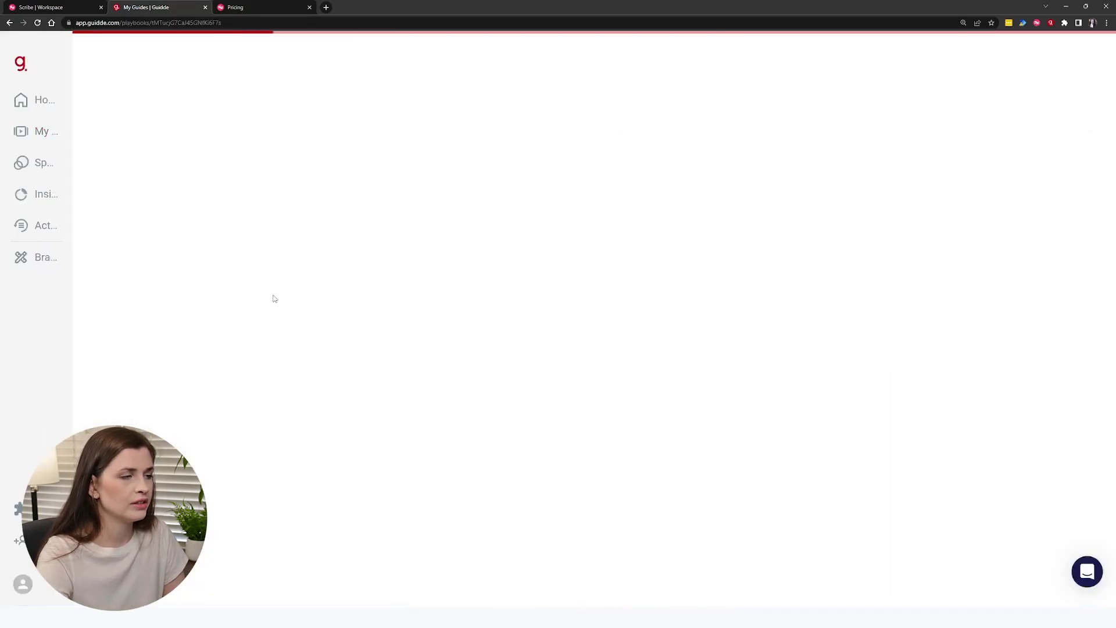
{"action": "scroll", "coordinate": [620, 378], "scroll_direction": "down", "scroll_amount": 4}
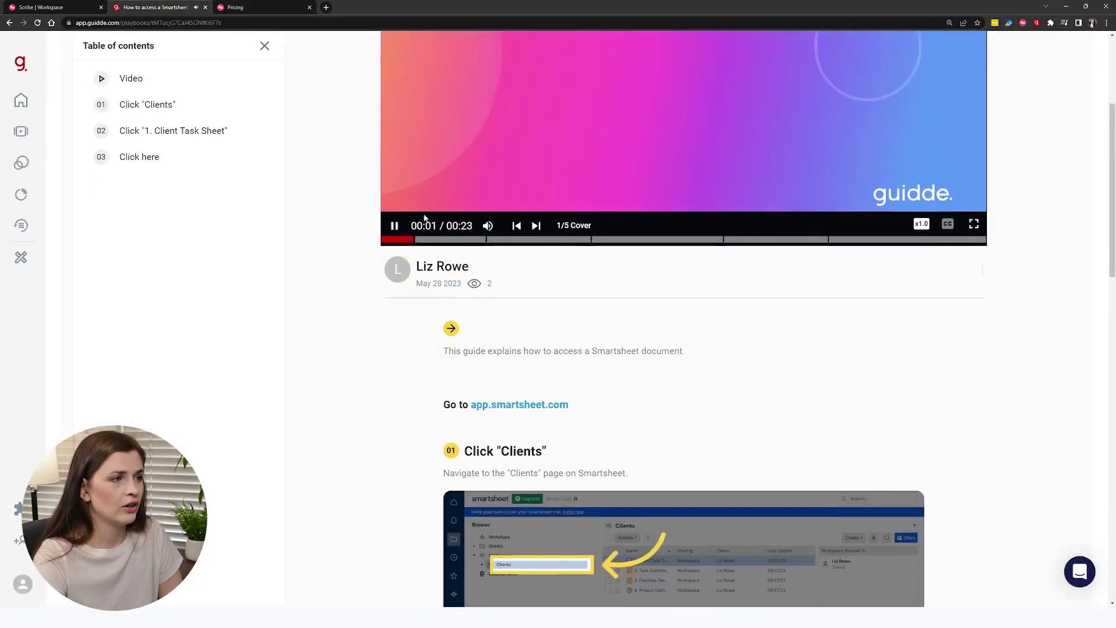
{"action": "scroll", "coordinate": [579, 416], "scroll_direction": "down", "scroll_amount": 6}
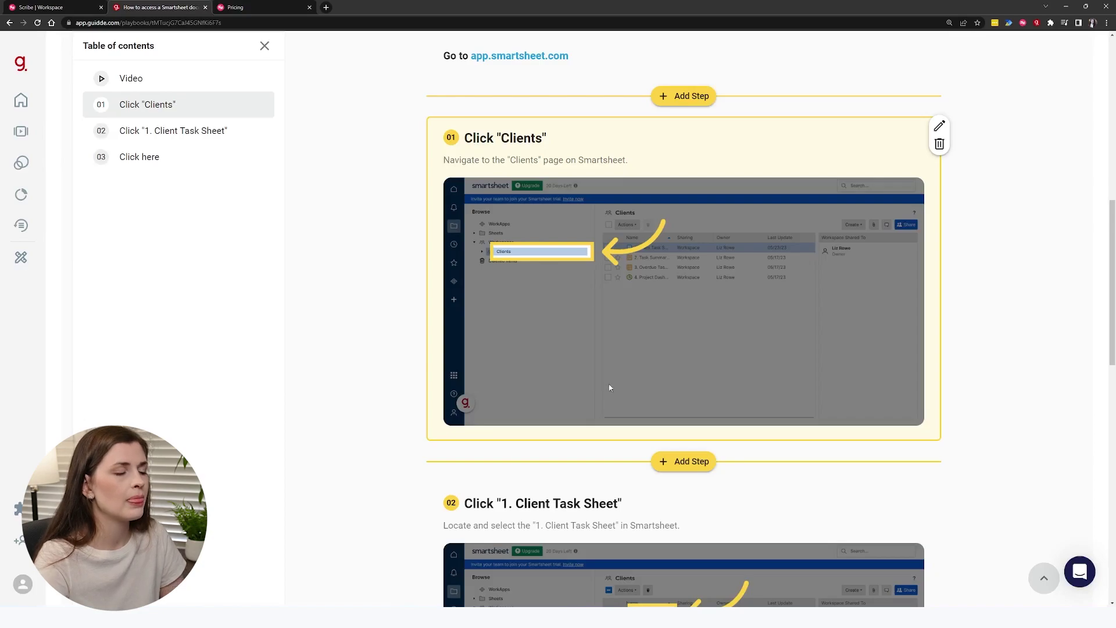
{"action": "scroll", "coordinate": [612, 459], "scroll_direction": "down", "scroll_amount": 5}
{"action": "scroll", "coordinate": [402, 348], "scroll_direction": "up", "scroll_amount": 8}
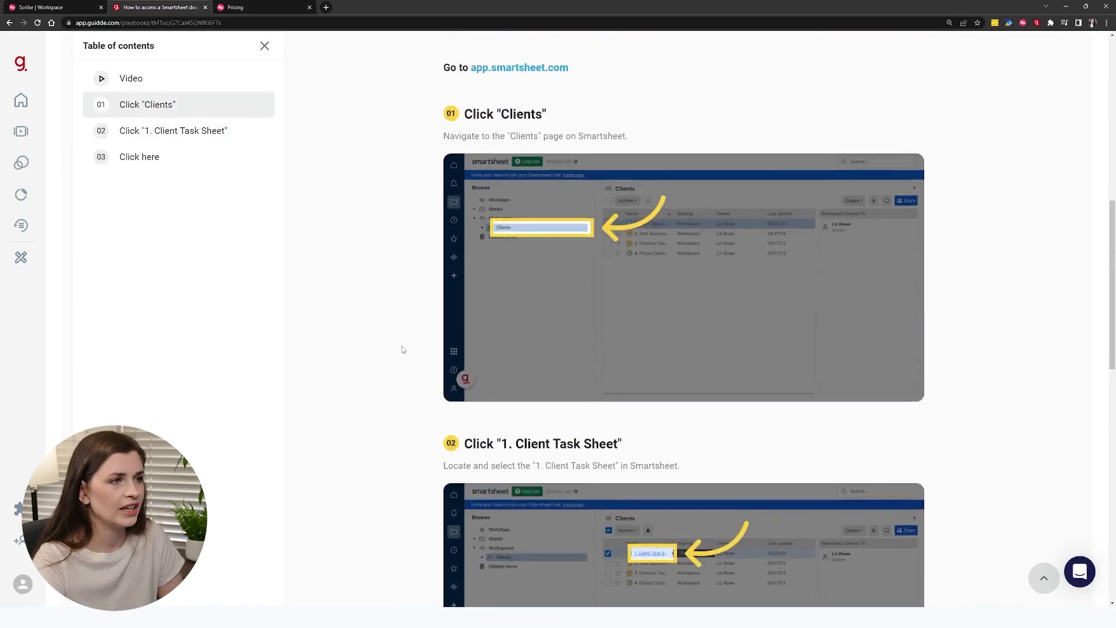
{"action": "left_click_drag", "start_coordinate": [1113, 185], "coordinate": [1112, 122]}
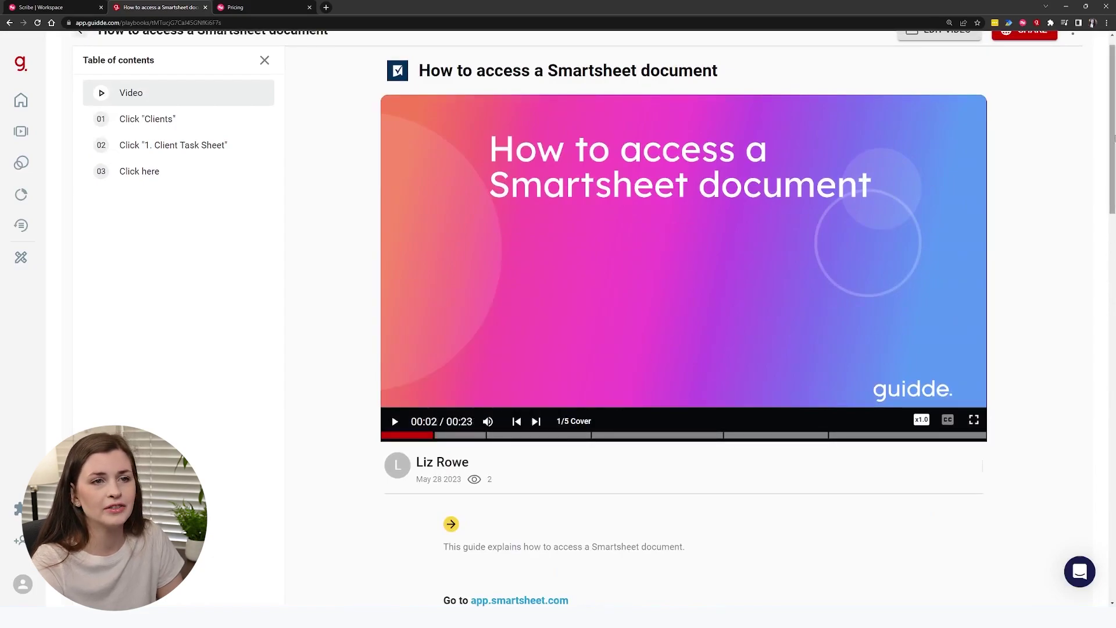
{"action": "left_click_drag", "start_coordinate": [1112, 151], "coordinate": [1112, 494]}
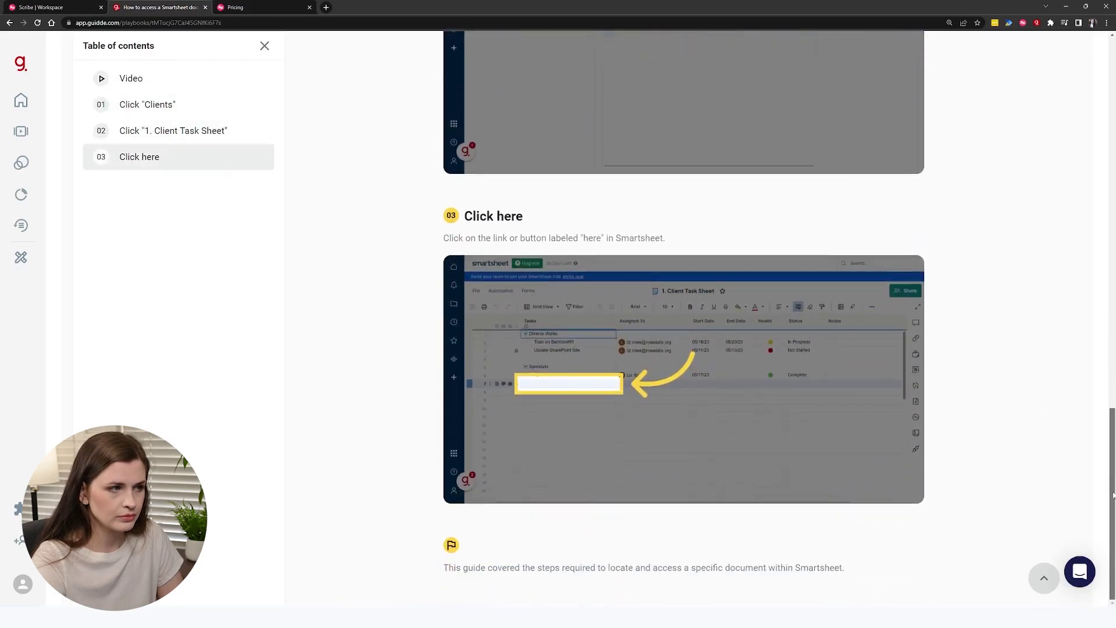
Step: Return to the guide's video, skip to the Click "Clients" segment and look at the matching written step
{"action": "left_click", "coordinate": [1044, 578]}
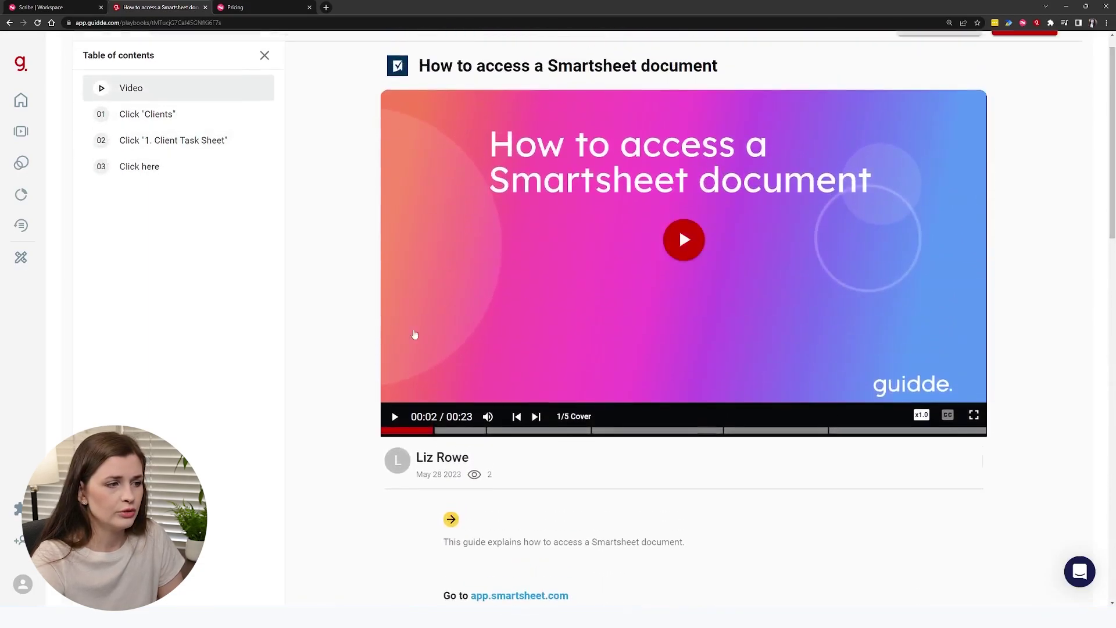
{"action": "left_click", "coordinate": [562, 433]}
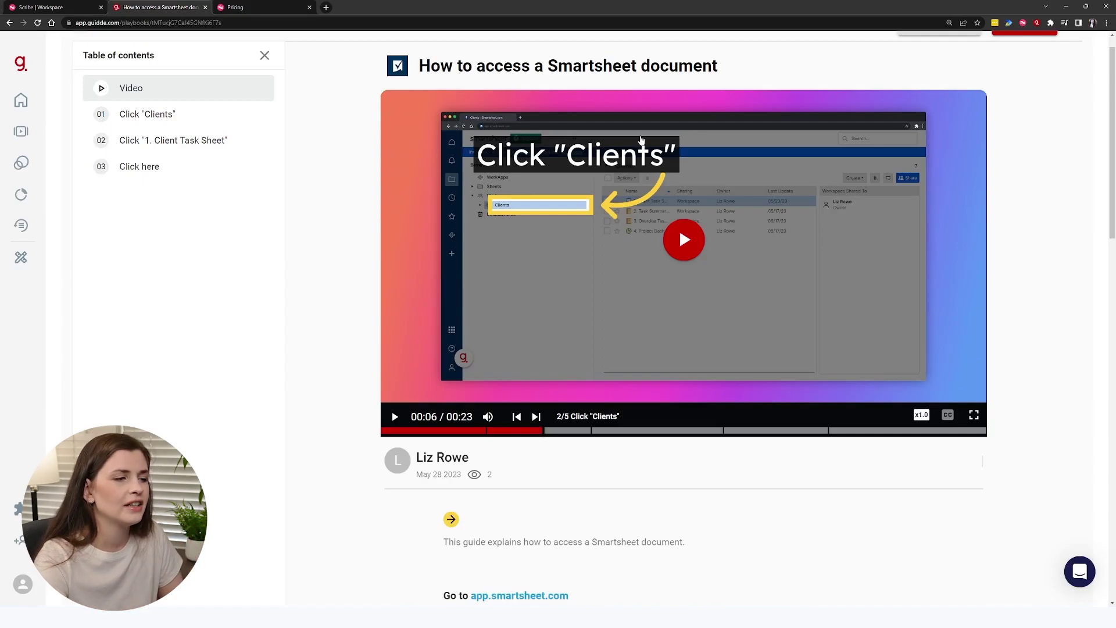
{"action": "scroll", "coordinate": [709, 468], "scroll_direction": "down", "scroll_amount": 6}
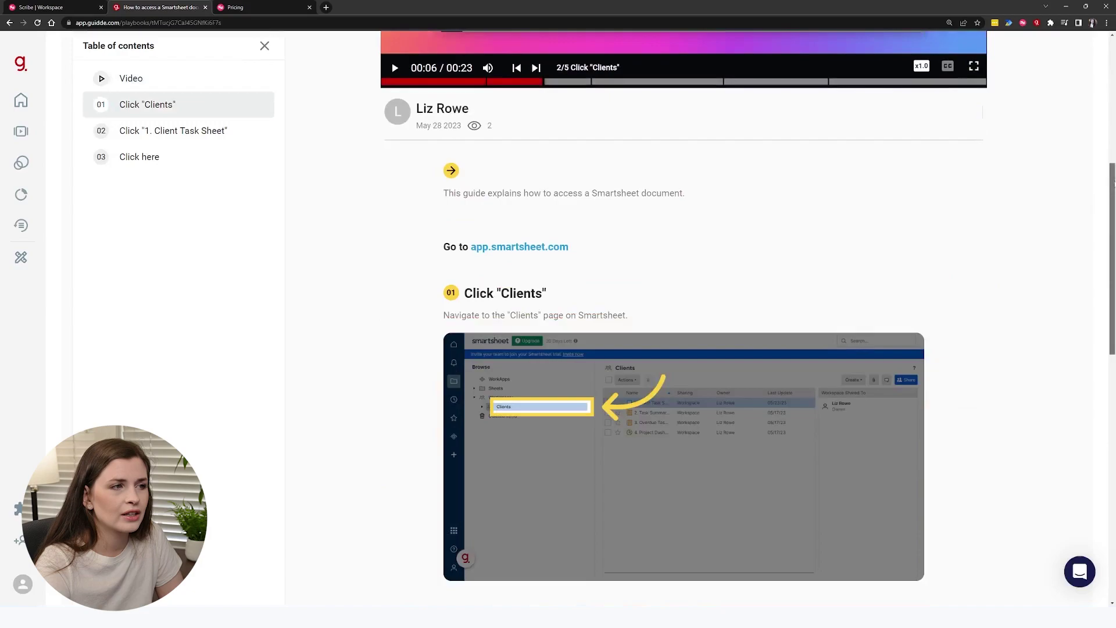
Step: Read the Smartsheet guide's written steps through to the end and highlight the description of step 03, "Click here"
{"action": "scroll", "coordinate": [503, 122], "scroll_direction": "down", "scroll_amount": 3}
{"action": "mouse_move", "coordinate": [505, 144]}
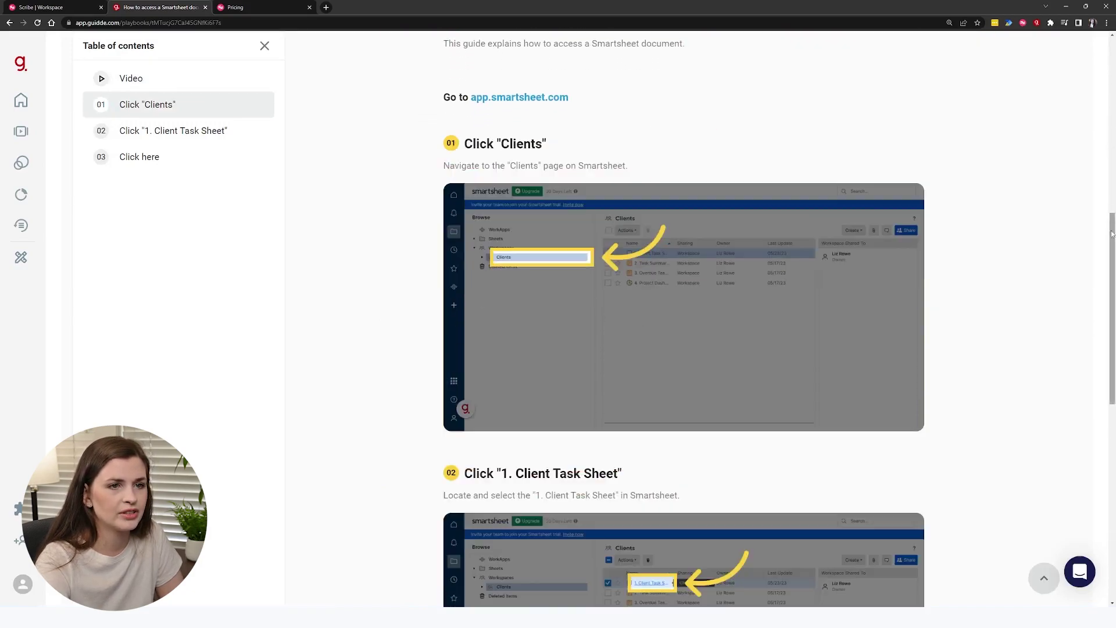
{"action": "scroll", "coordinate": [1113, 390], "scroll_direction": "down", "scroll_amount": 9}
{"action": "scroll", "coordinate": [1113, 390], "scroll_direction": "down", "scroll_amount": 3}
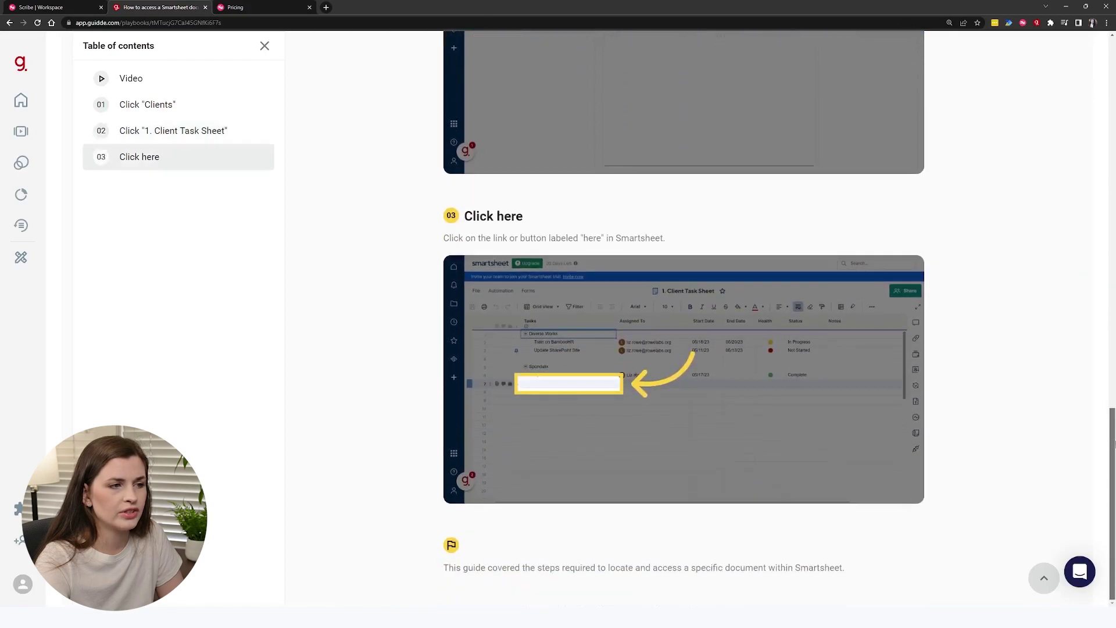
{"action": "mouse_move", "coordinate": [606, 354]}
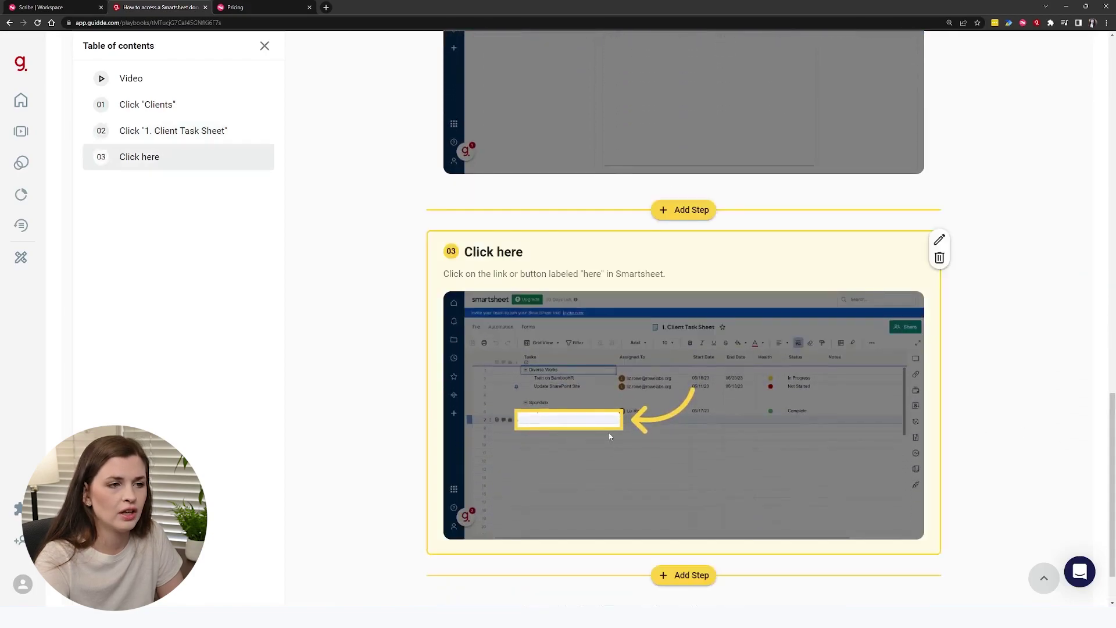
{"action": "scroll", "coordinate": [667, 446], "scroll_direction": "down", "scroll_amount": 1}
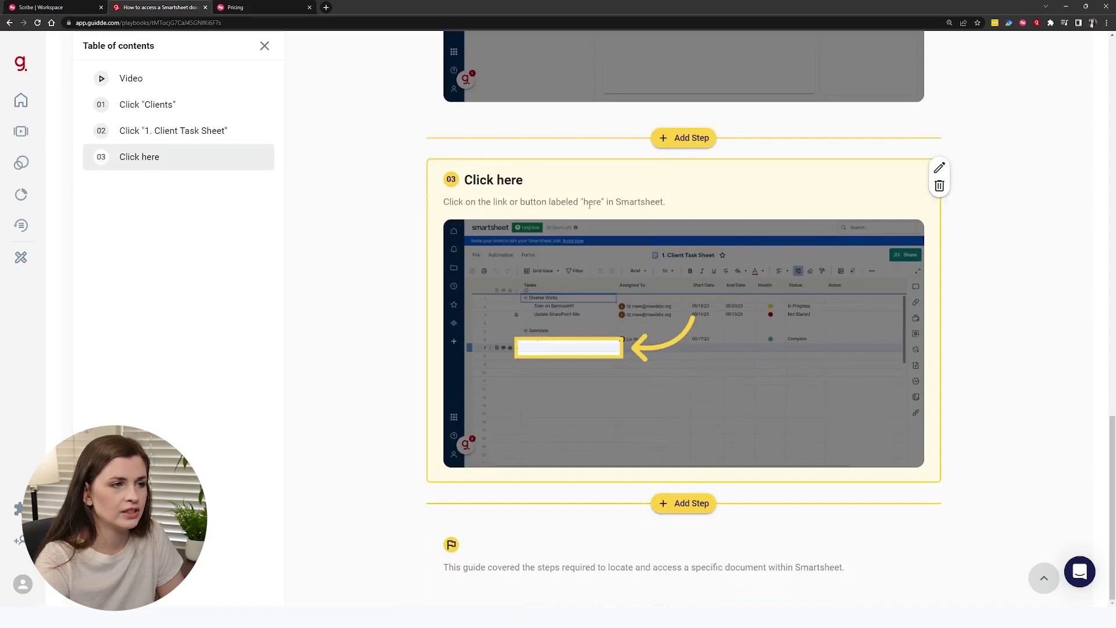
{"action": "left_click_drag", "start_coordinate": [445, 203], "coordinate": [677, 207]}
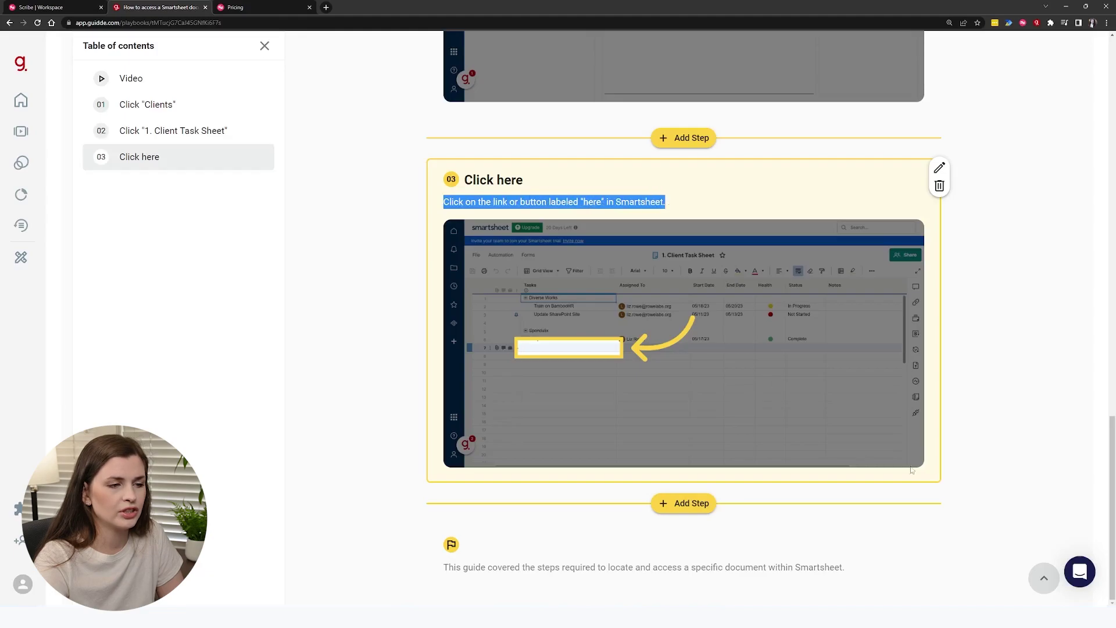
Step: Go back up the guide and jump between its written steps, from Click "Clients" to "Click here", via the table of contents
{"action": "scroll", "coordinate": [1034, 433], "scroll_direction": "up", "scroll_amount": 10}
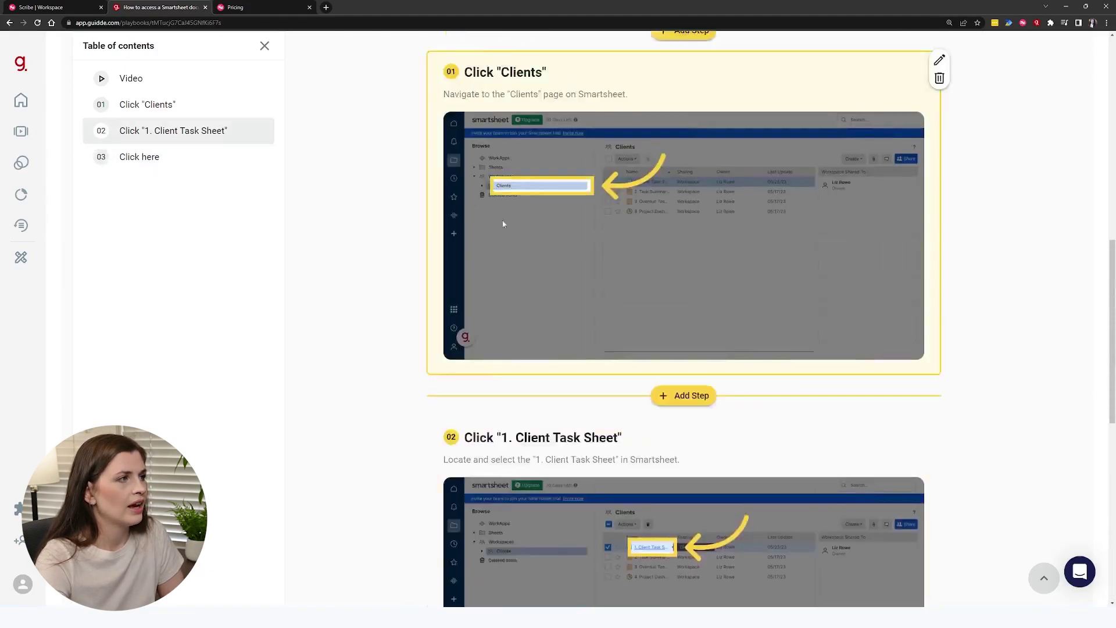
{"action": "left_click", "coordinate": [164, 111]}
{"action": "left_click", "coordinate": [163, 130]}
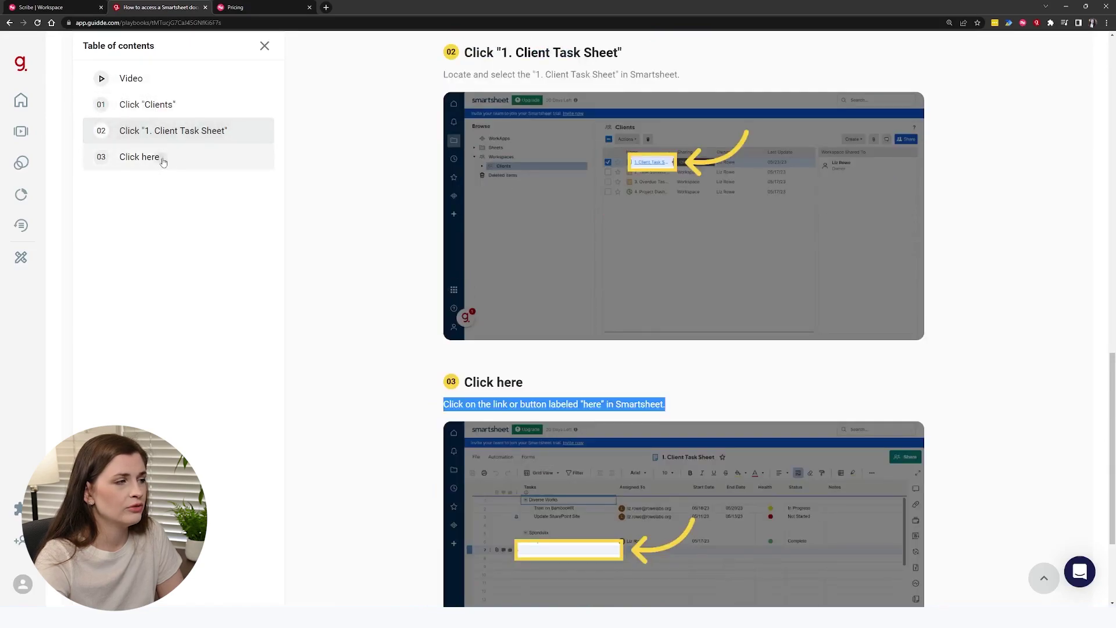
{"action": "left_click", "coordinate": [164, 162]}
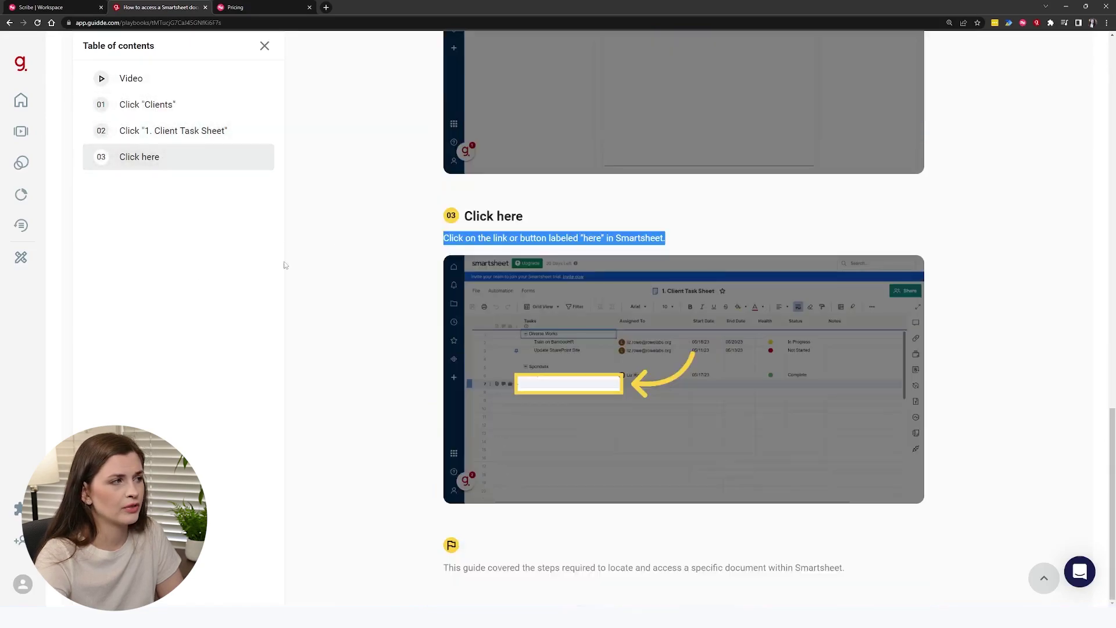
{"action": "scroll", "coordinate": [314, 256], "scroll_direction": "up", "scroll_amount": 3}
{"action": "mouse_move", "coordinate": [39, 136]}
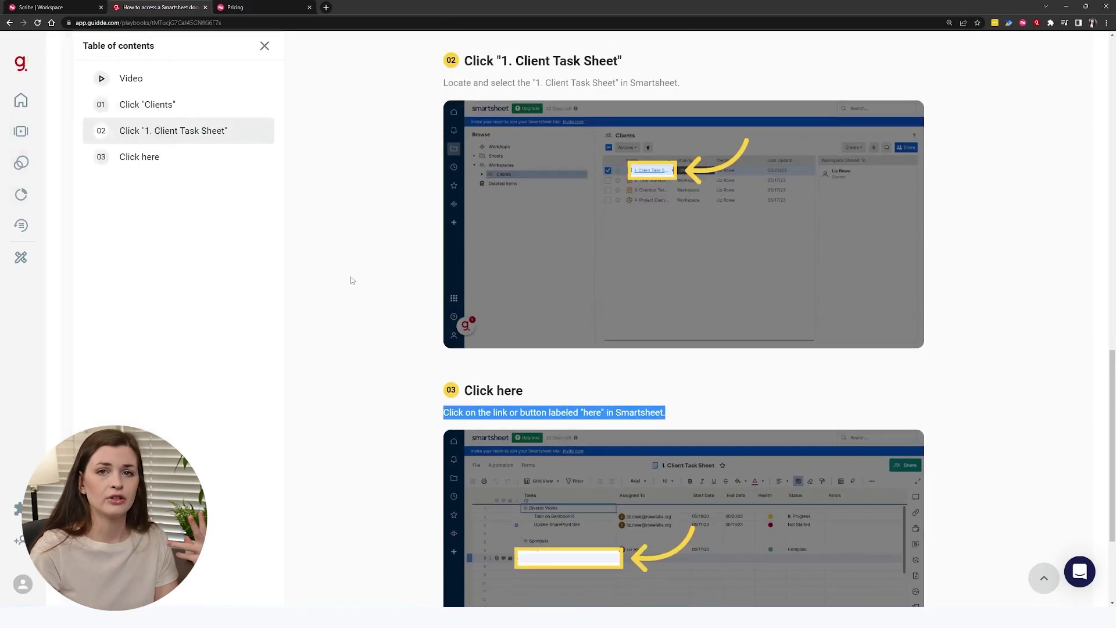
{"action": "scroll", "coordinate": [351, 280], "scroll_direction": "up", "scroll_amount": 12}
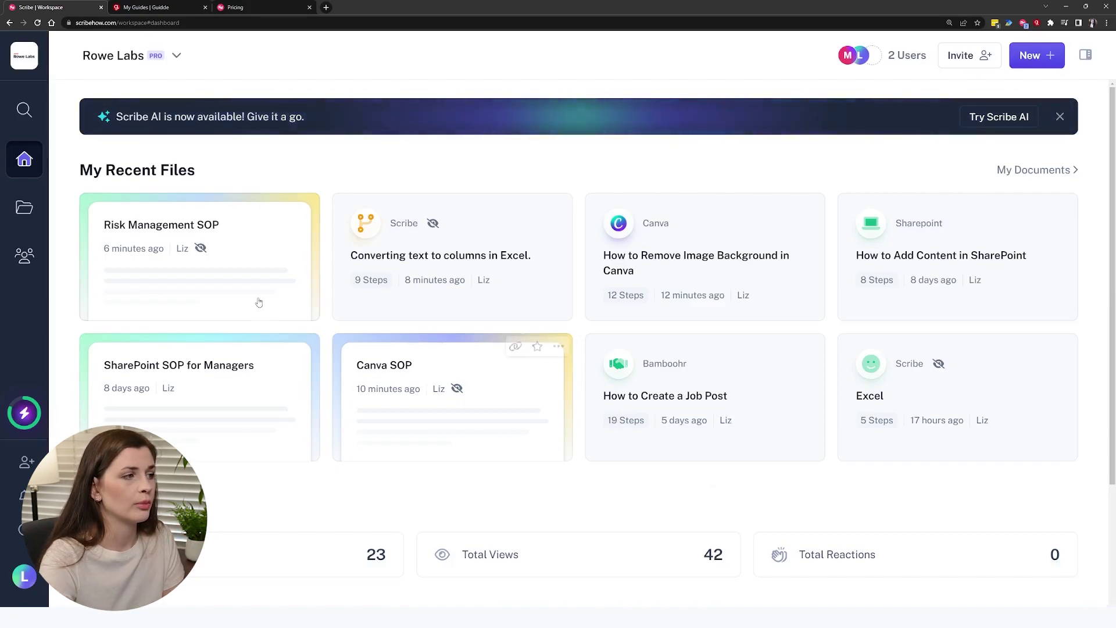
Step: In Scribe, open the Risk Management SOP, examine its sharing and Smart Embed options, and return to the workspace home
{"action": "left_click", "coordinate": [276, 246]}
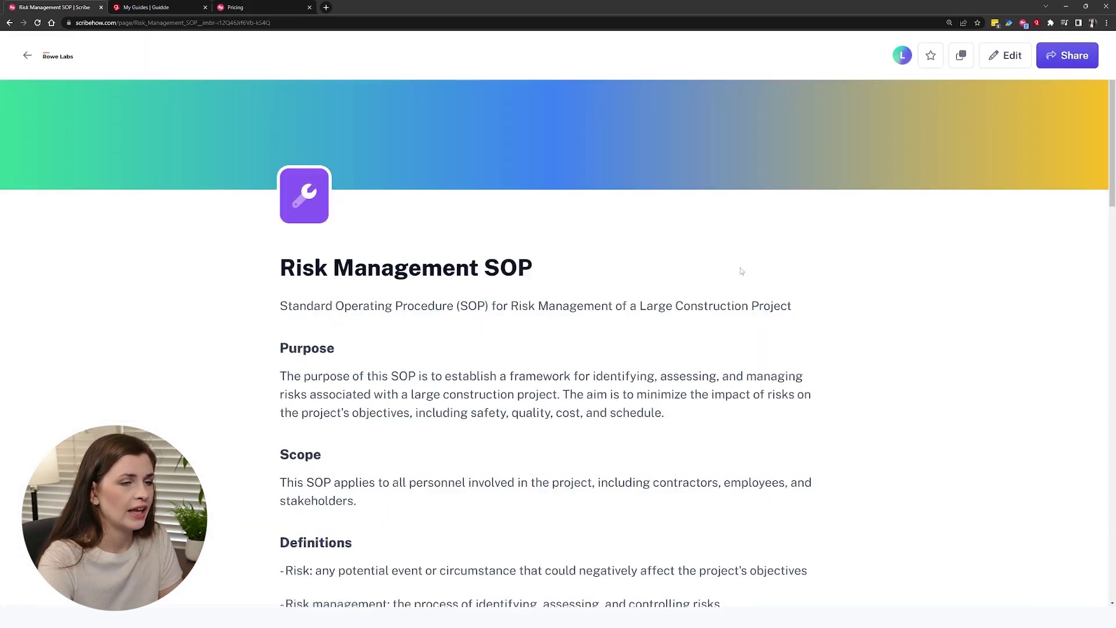
{"action": "left_click", "coordinate": [1068, 55]}
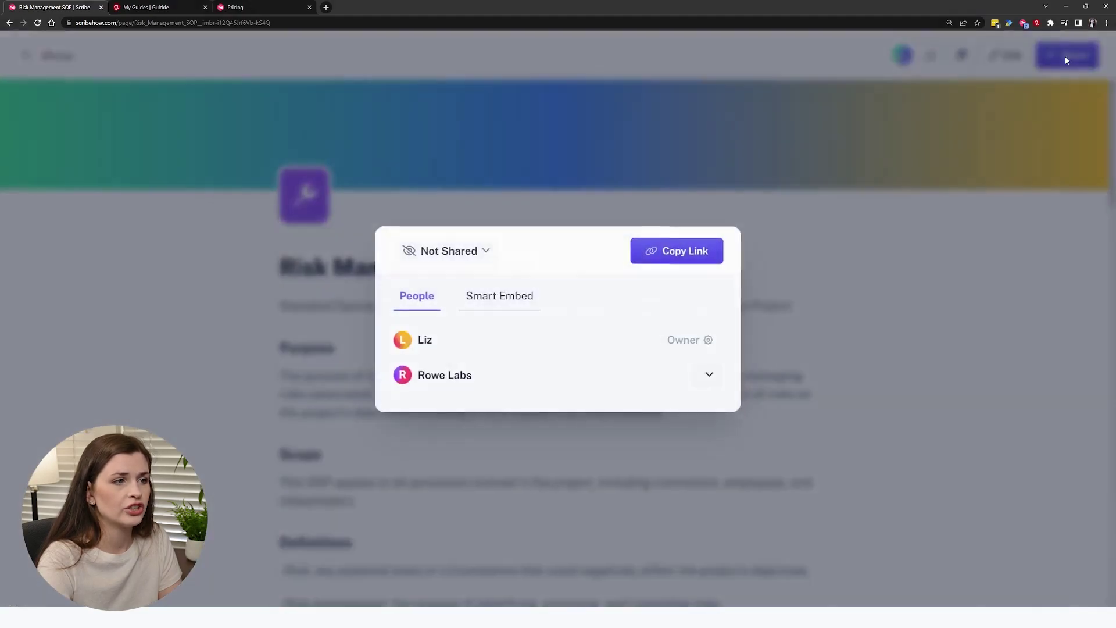
{"action": "left_click", "coordinate": [507, 297]}
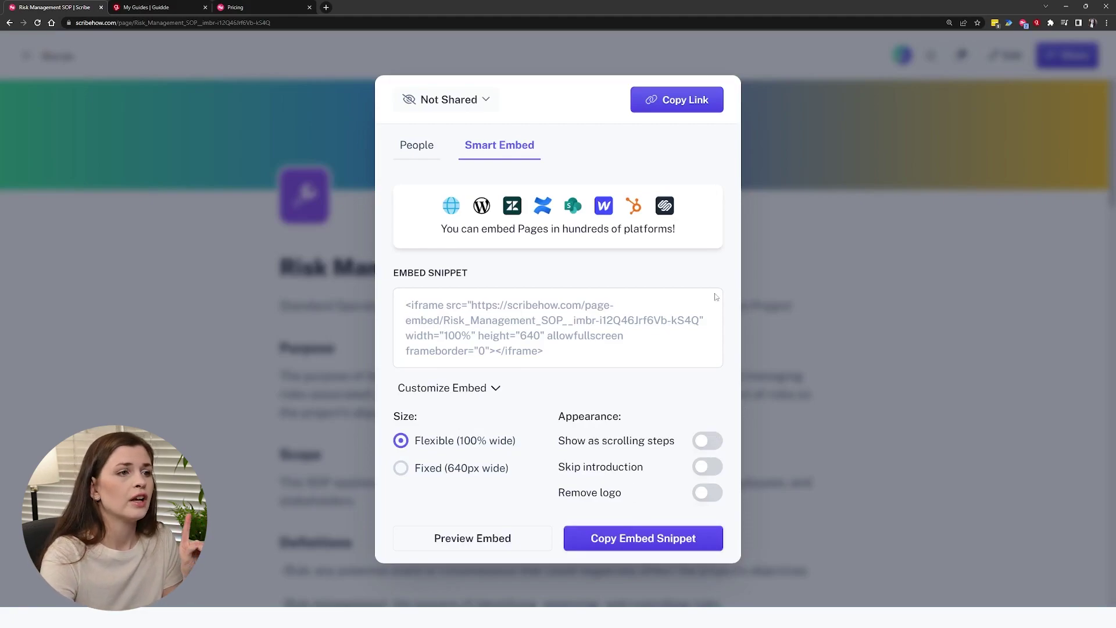
{"action": "left_click", "coordinate": [822, 295]}
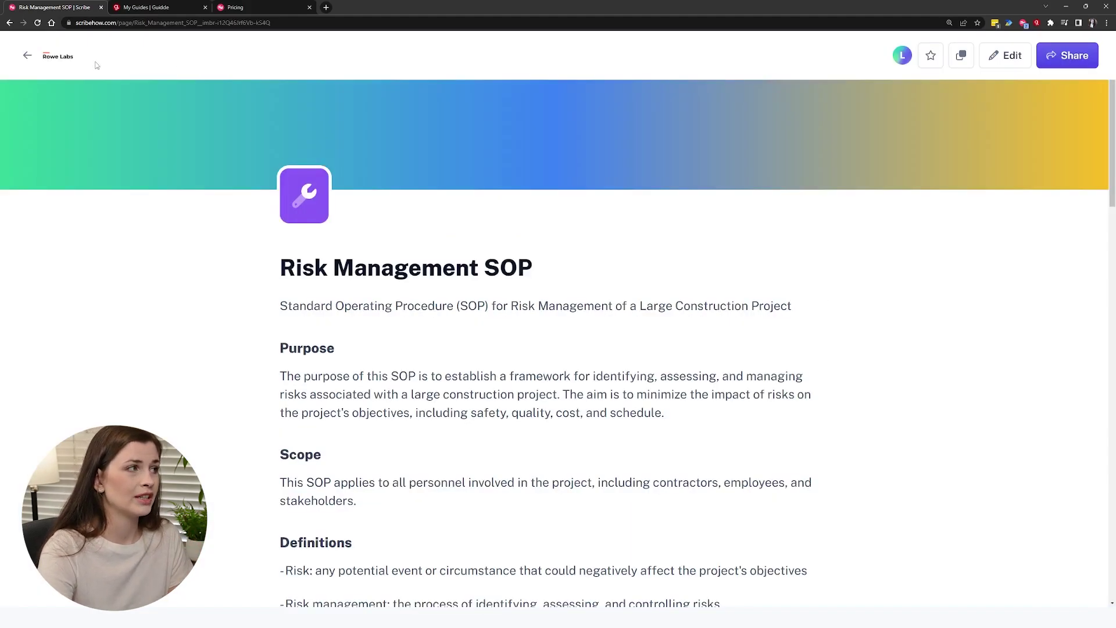
{"action": "left_click", "coordinate": [28, 55]}
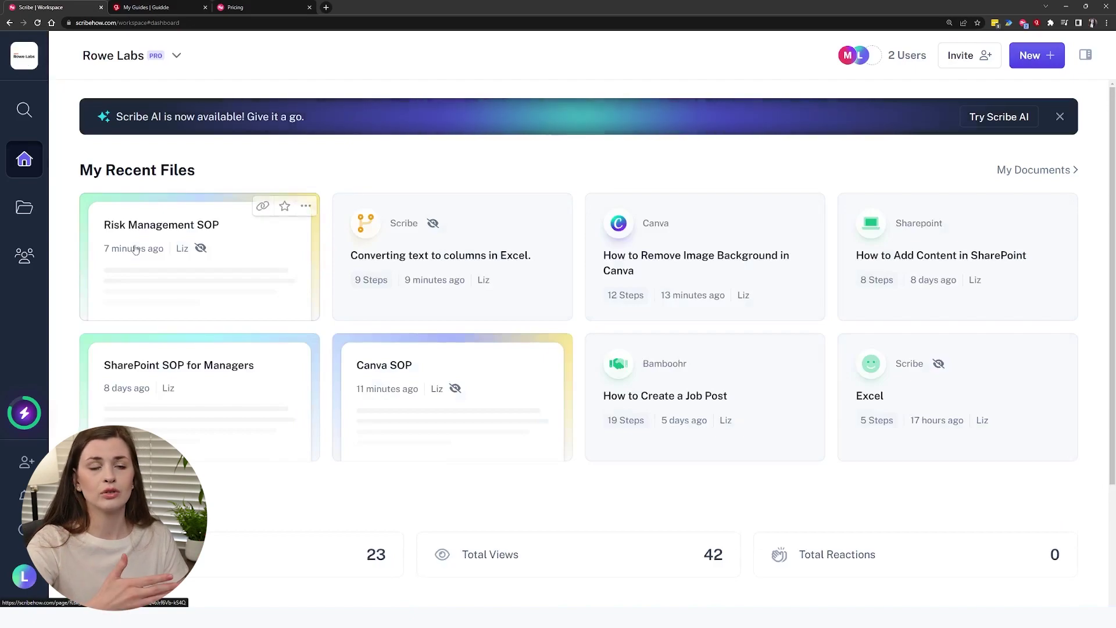